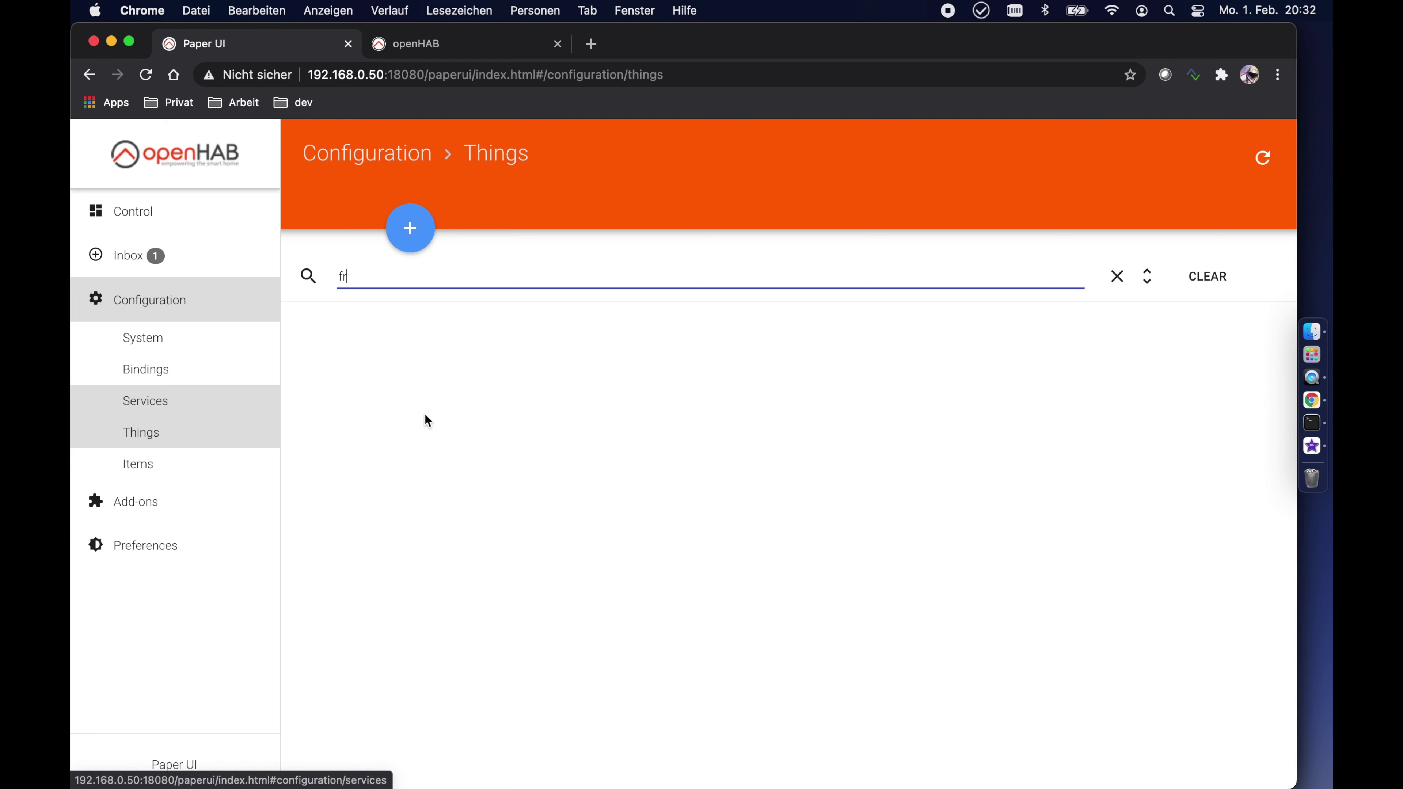
Step: Review the binding settings in fritzboxtr064.cfg in Terminal, then return to Chrome and open the openHAB things page
{"action": "left_click", "coordinate": [1274, 424]}
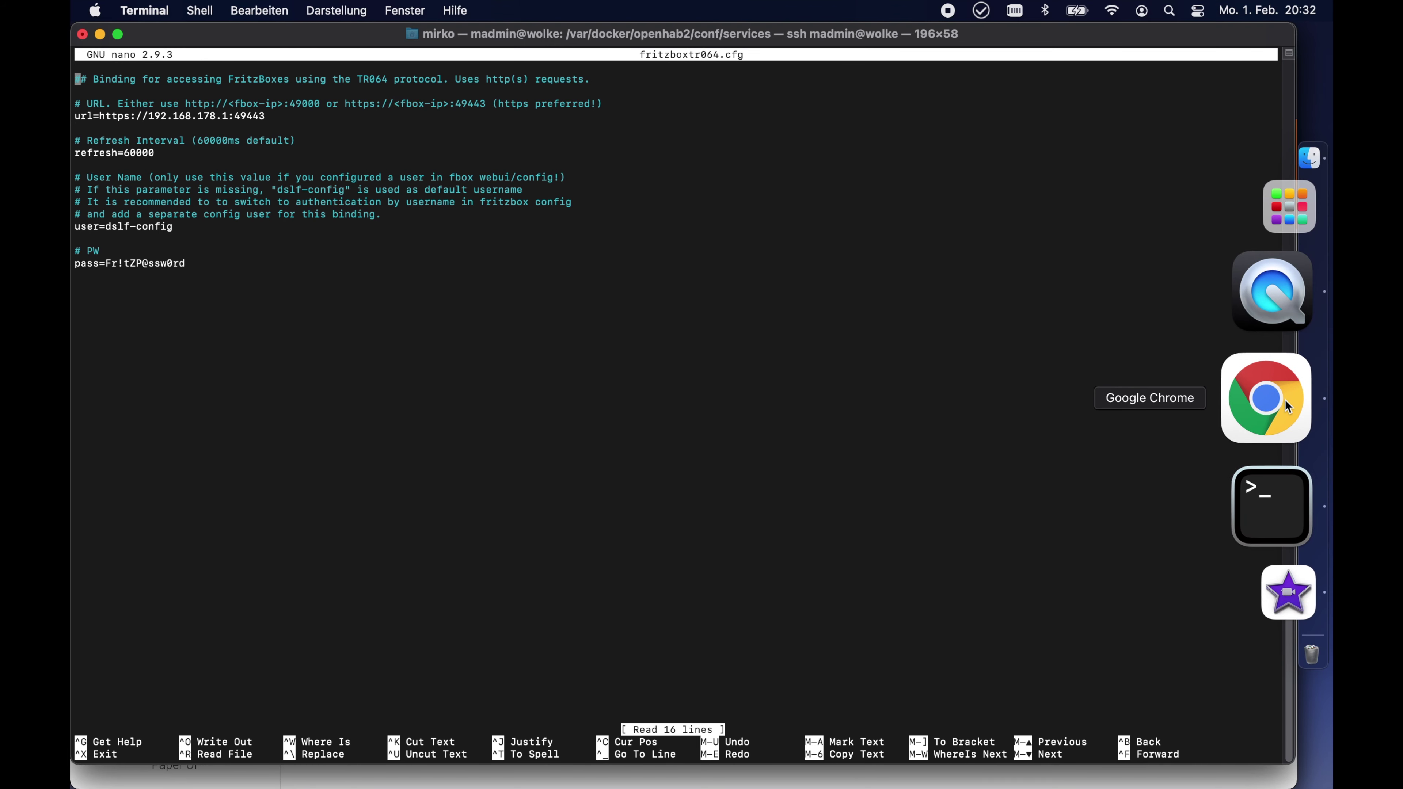
{"action": "left_click", "coordinate": [1286, 401]}
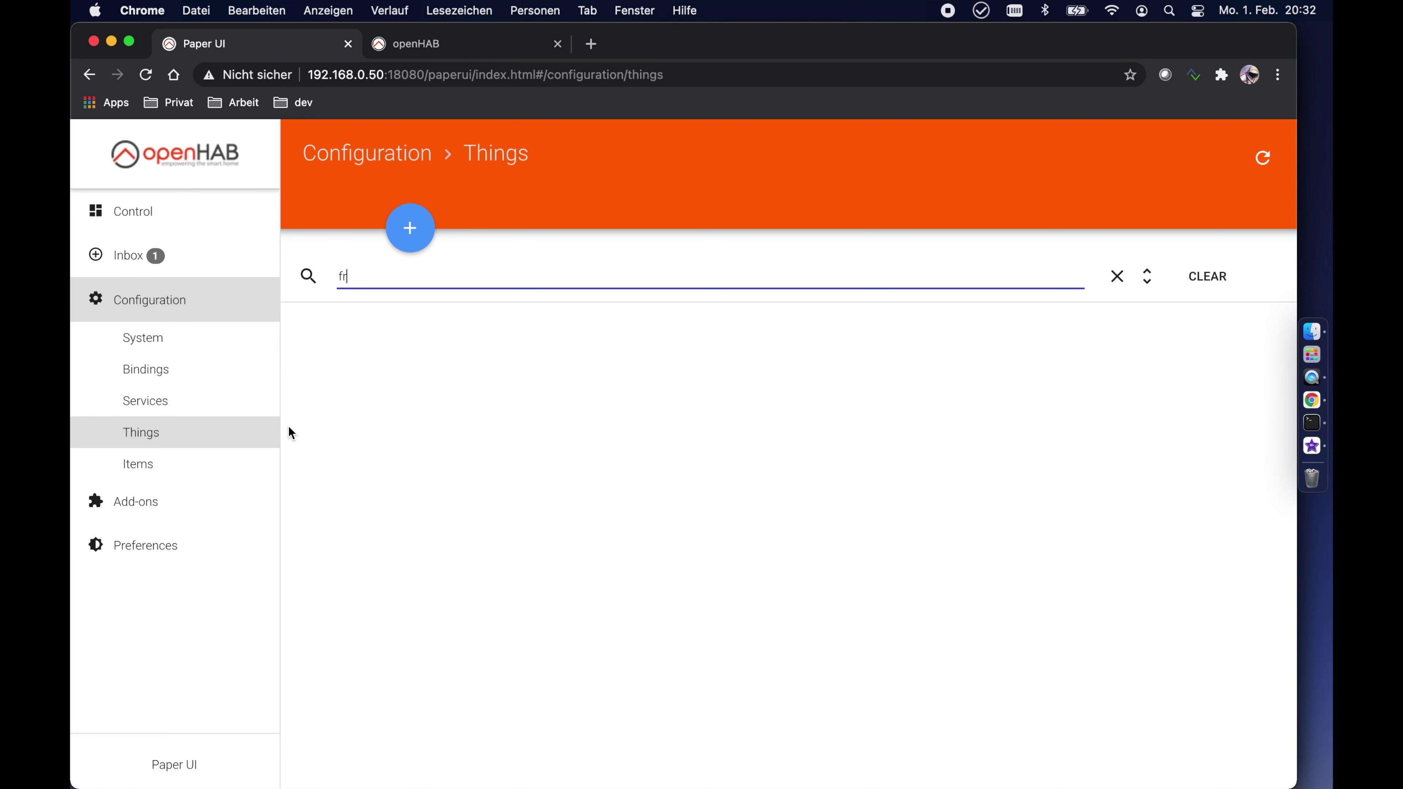
{"action": "left_click", "coordinate": [461, 46]}
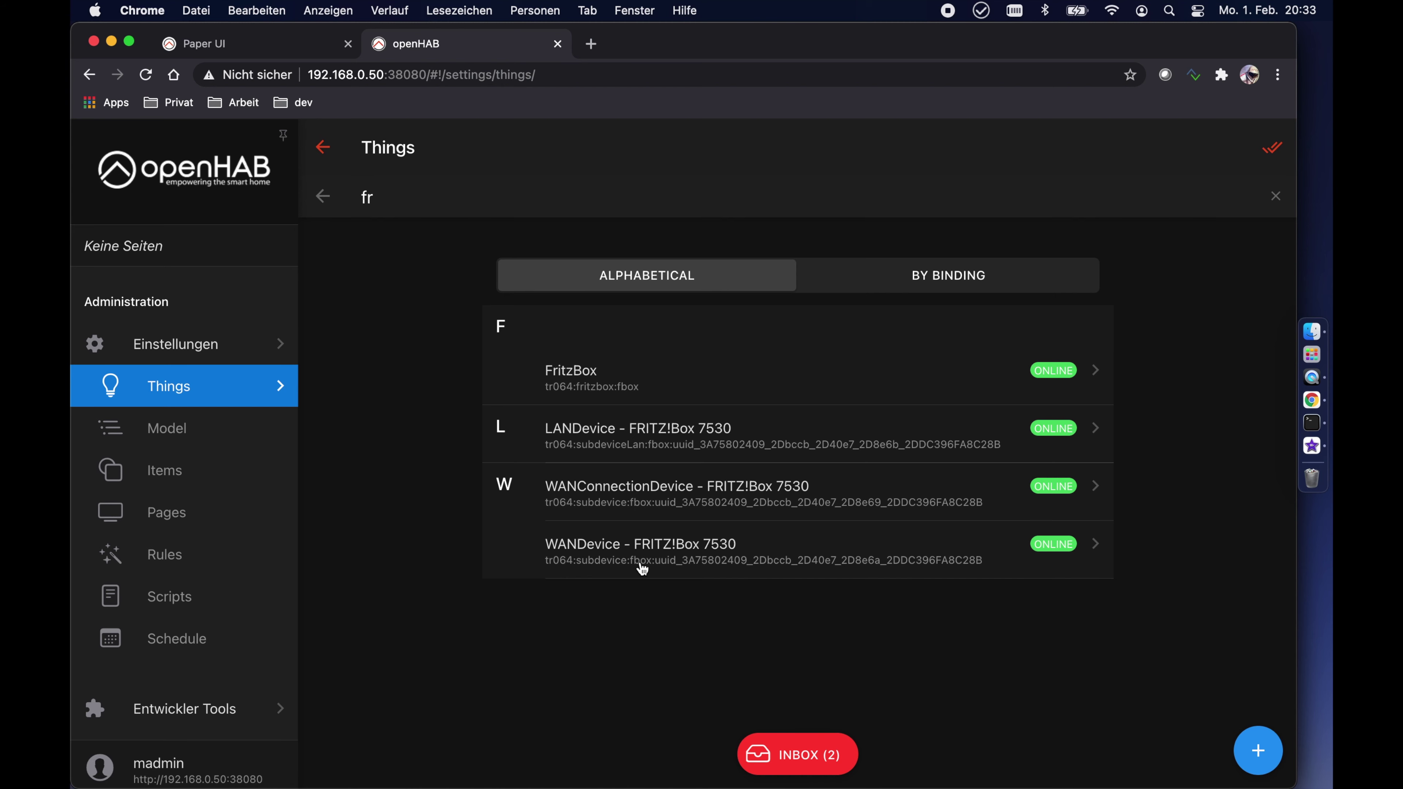
Step: Open the existing FritzBox thing and examine its channels and general thing settings
{"action": "left_click", "coordinate": [623, 393]}
{"action": "left_click", "coordinate": [796, 206]}
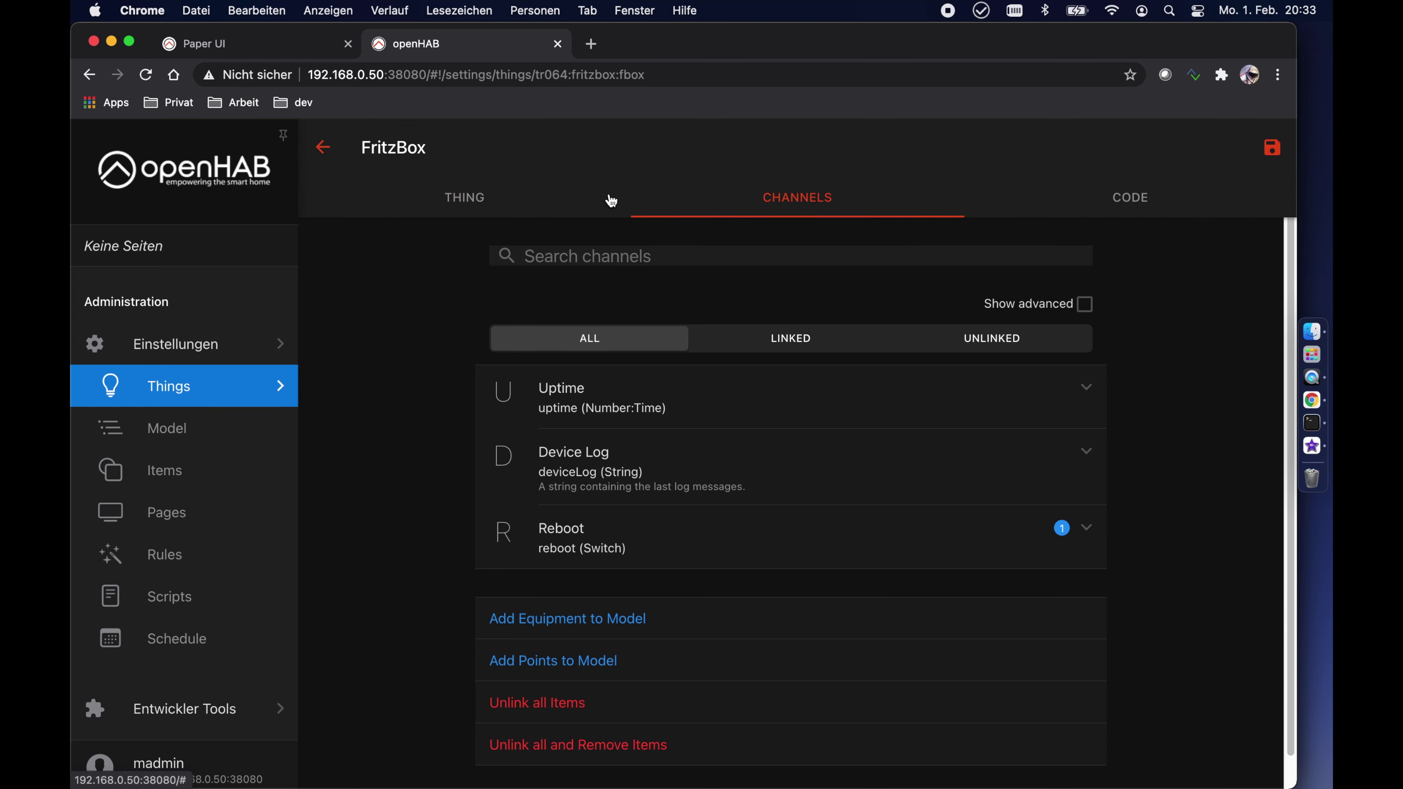
{"action": "left_click", "coordinate": [461, 197]}
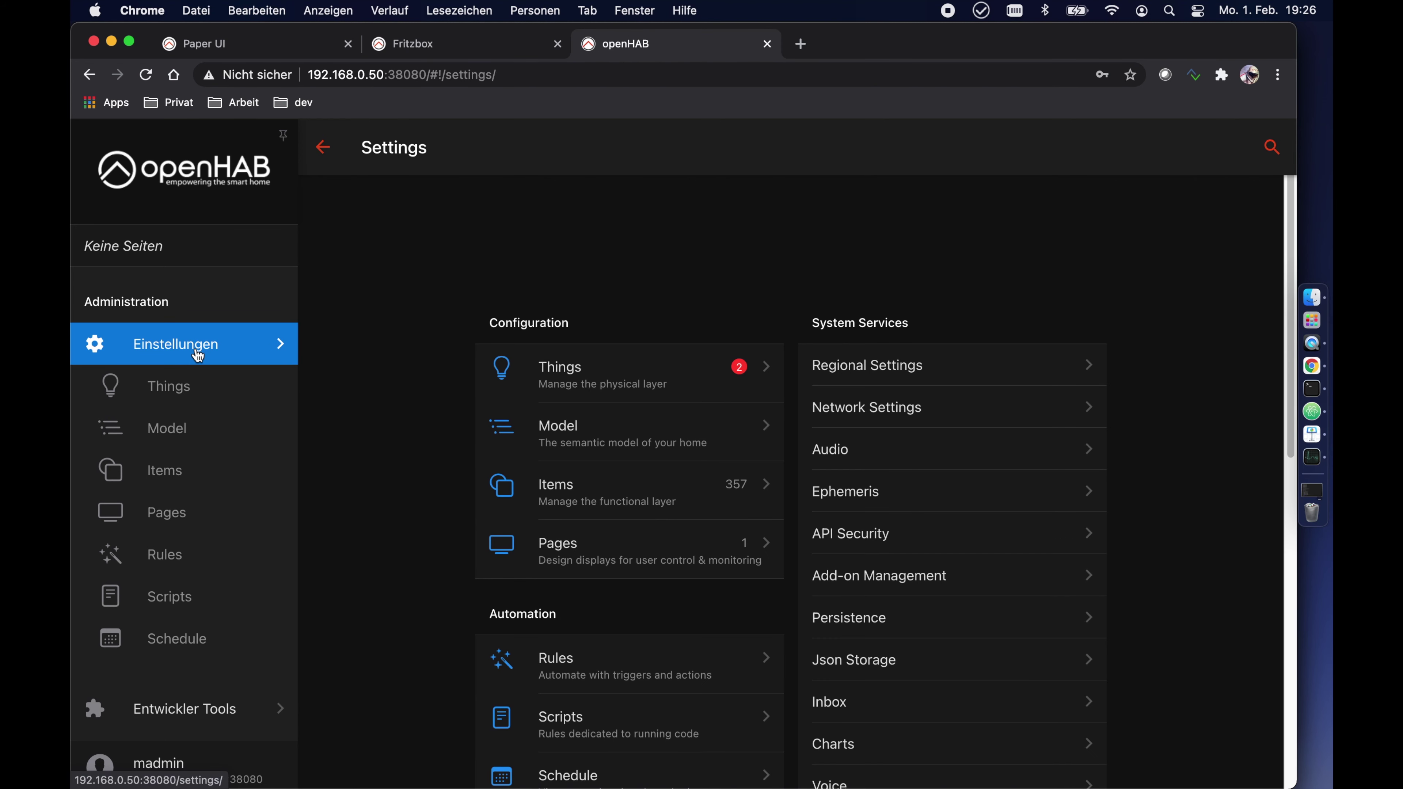
Step: Check the installed binding add-ons in the settings for the TR-064 Binding
{"action": "scroll", "coordinate": [374, 585], "scroll_direction": "down", "scroll_amount": 5}
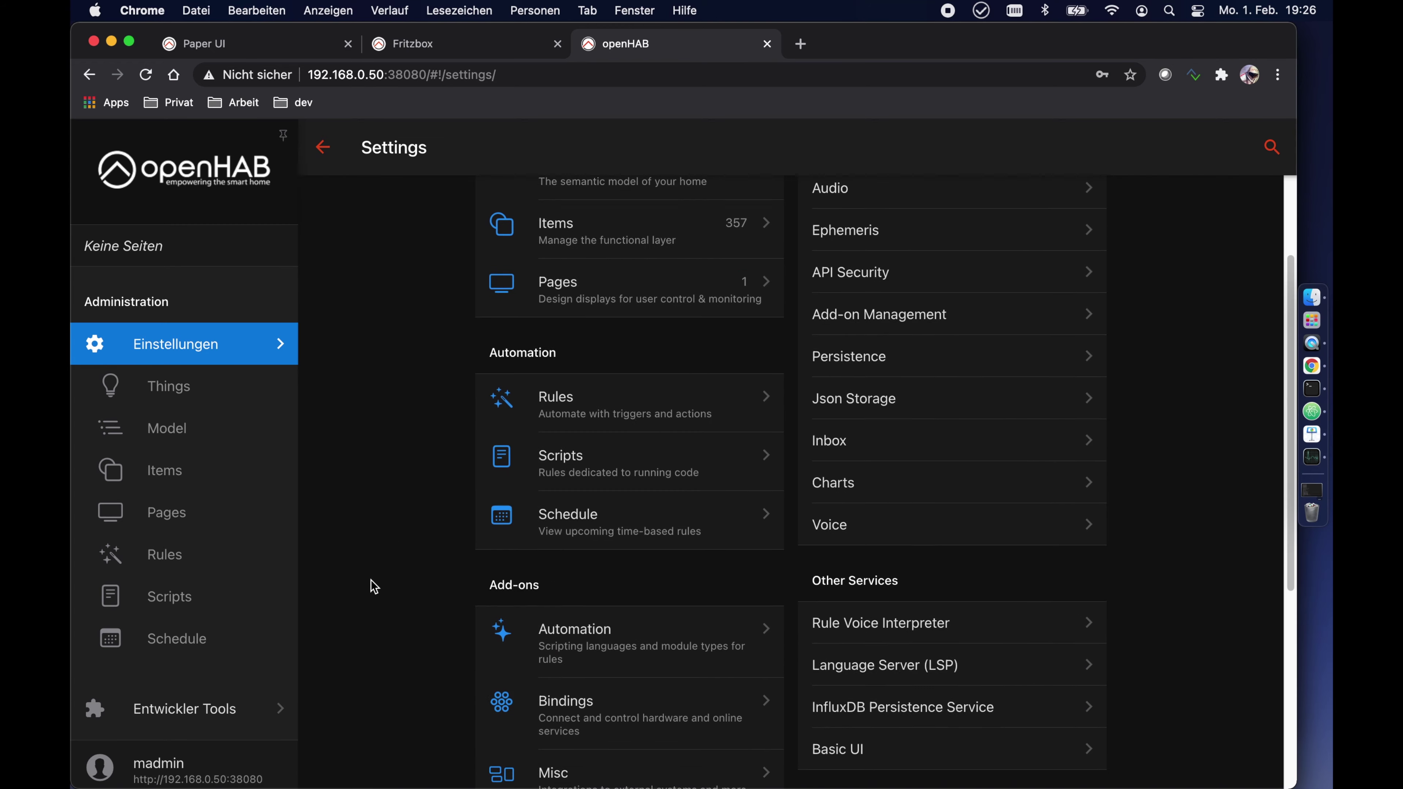
{"action": "left_click", "coordinate": [574, 709]}
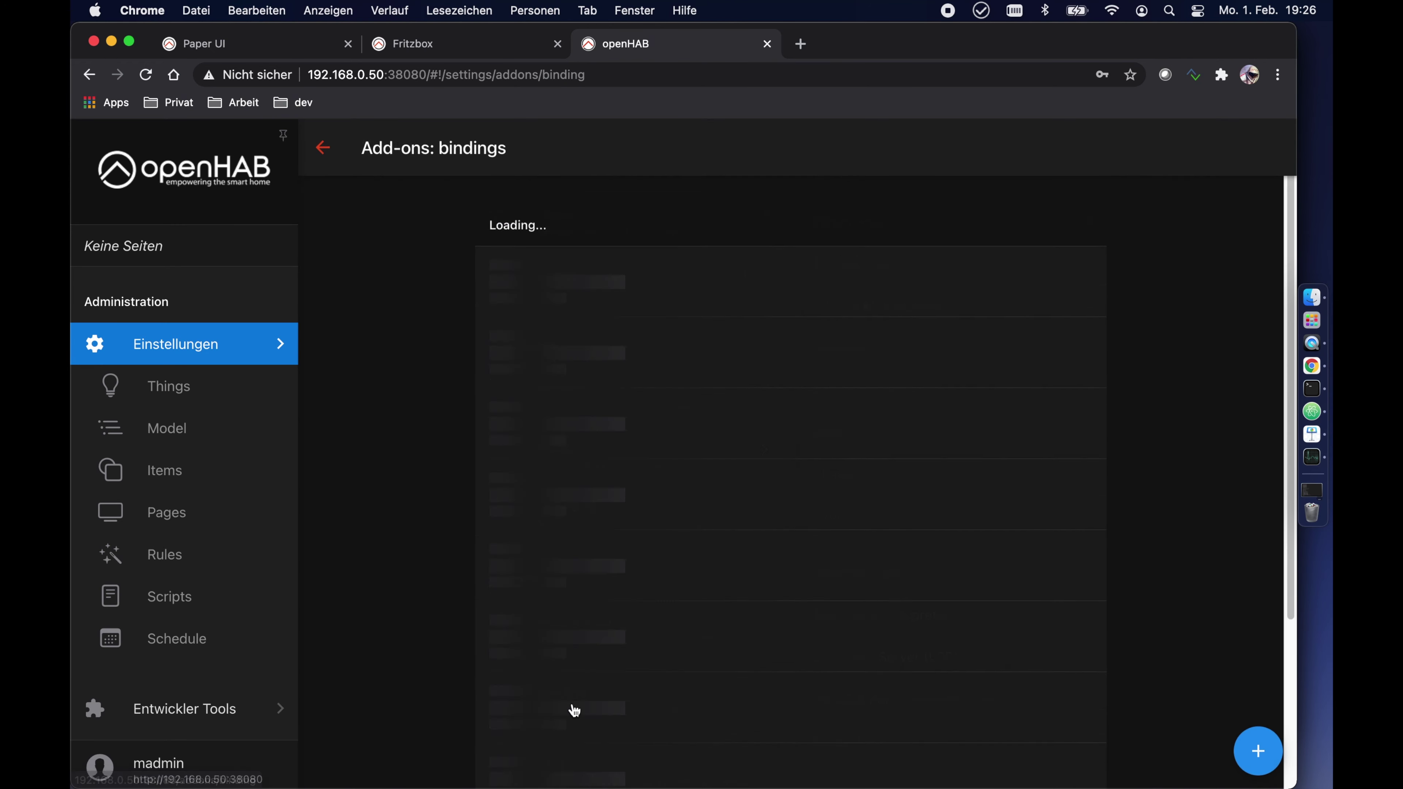
{"action": "scroll", "coordinate": [435, 689], "scroll_direction": "down", "scroll_amount": 5}
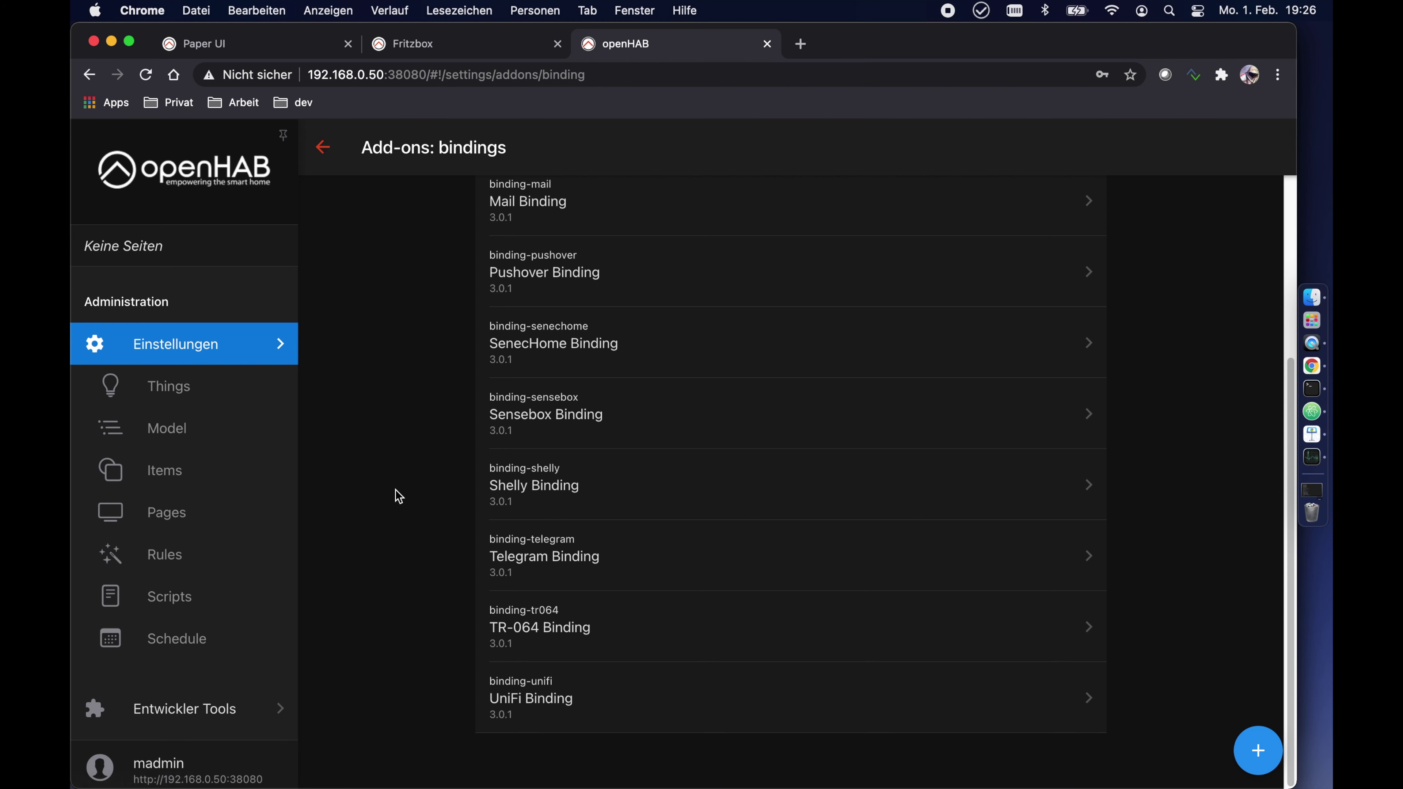
Step: Start adding a new thing with the TR-064 Binding, choosing the FritzBox bridge type
{"action": "left_click", "coordinate": [181, 391]}
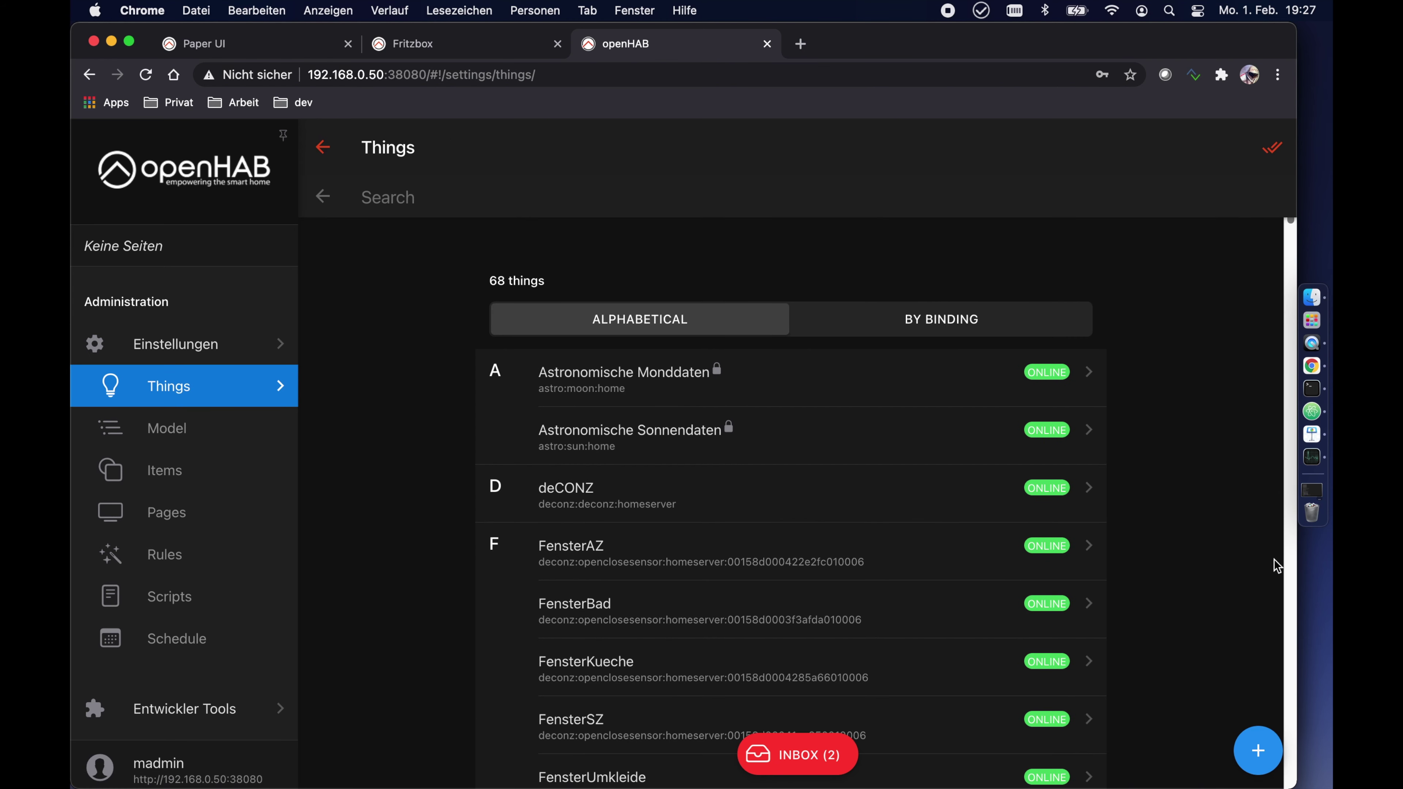
{"action": "left_click", "coordinate": [1258, 746]}
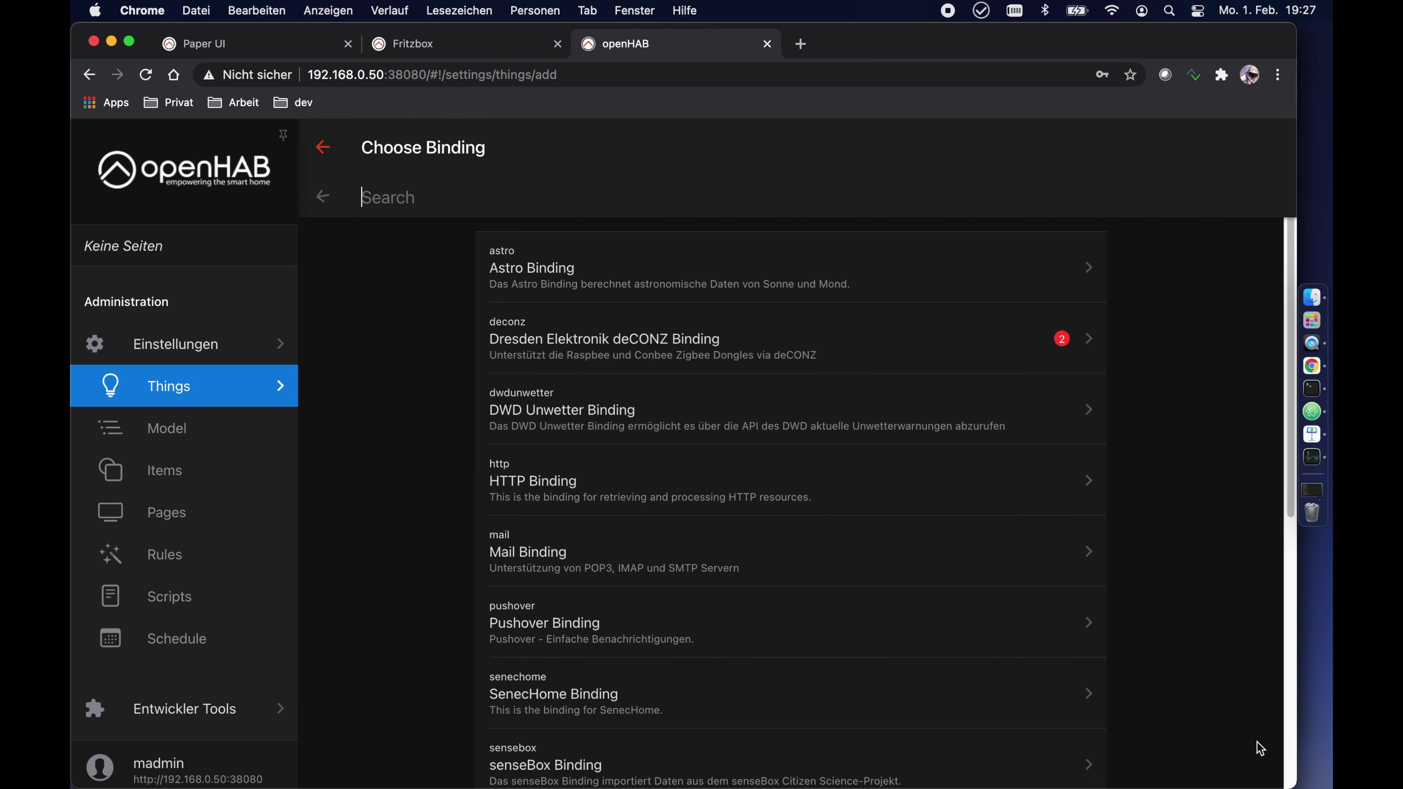
{"action": "scroll", "coordinate": [437, 707], "scroll_direction": "down", "scroll_amount": 8}
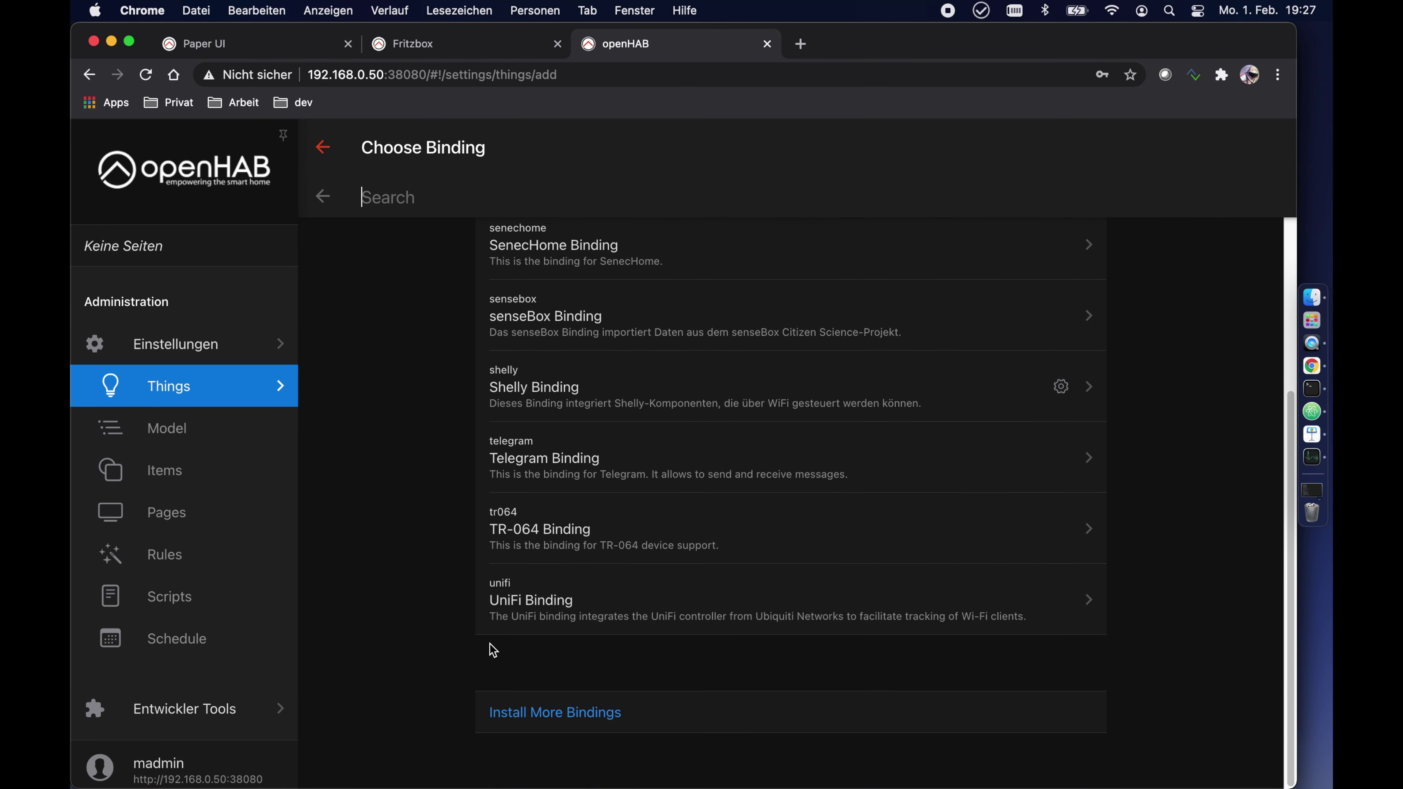
{"action": "left_click", "coordinate": [552, 537]}
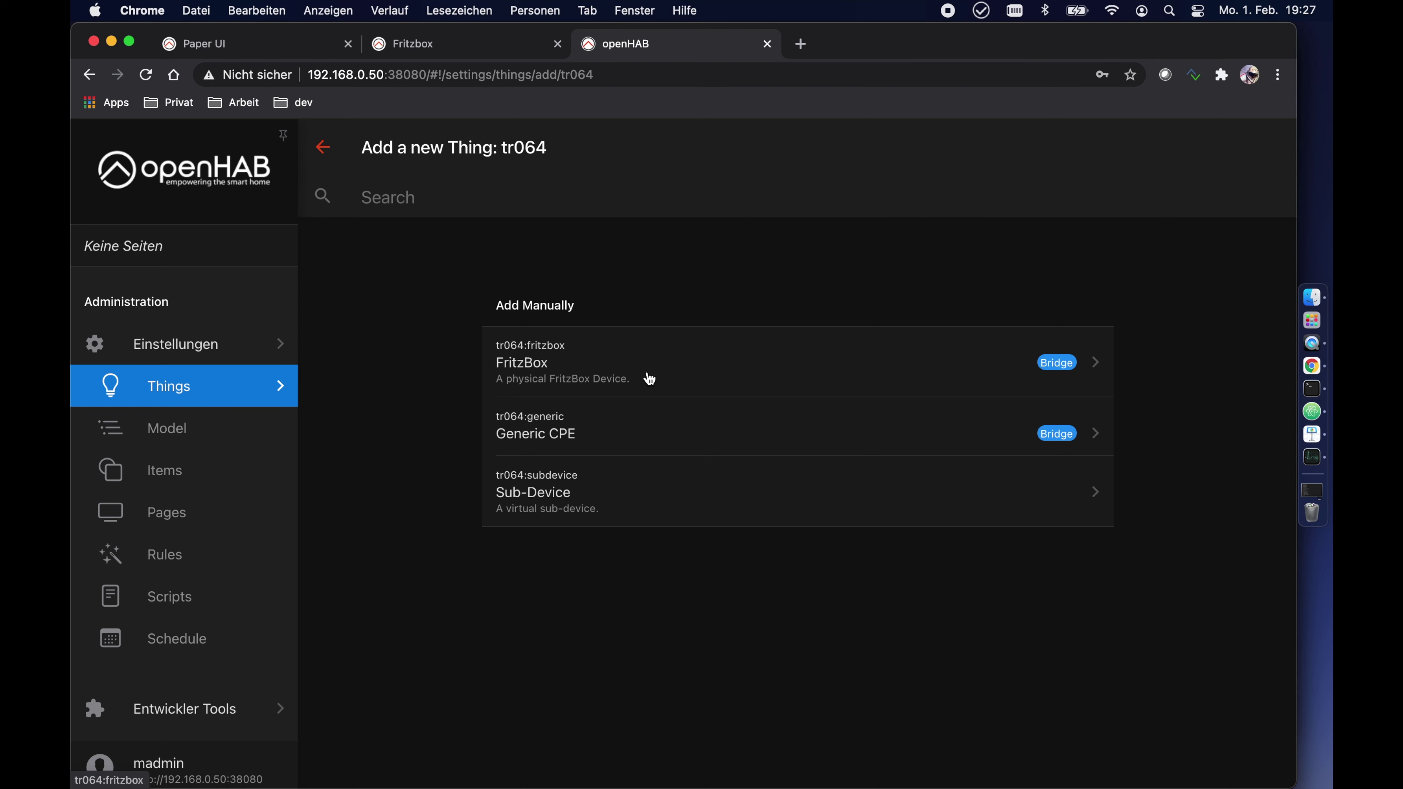
{"action": "left_click", "coordinate": [606, 362]}
Step: Set the new FritzBox thing's unique ID to fbox and its host to 192.168.0.1
{"action": "double_click", "coordinate": [769, 215]}
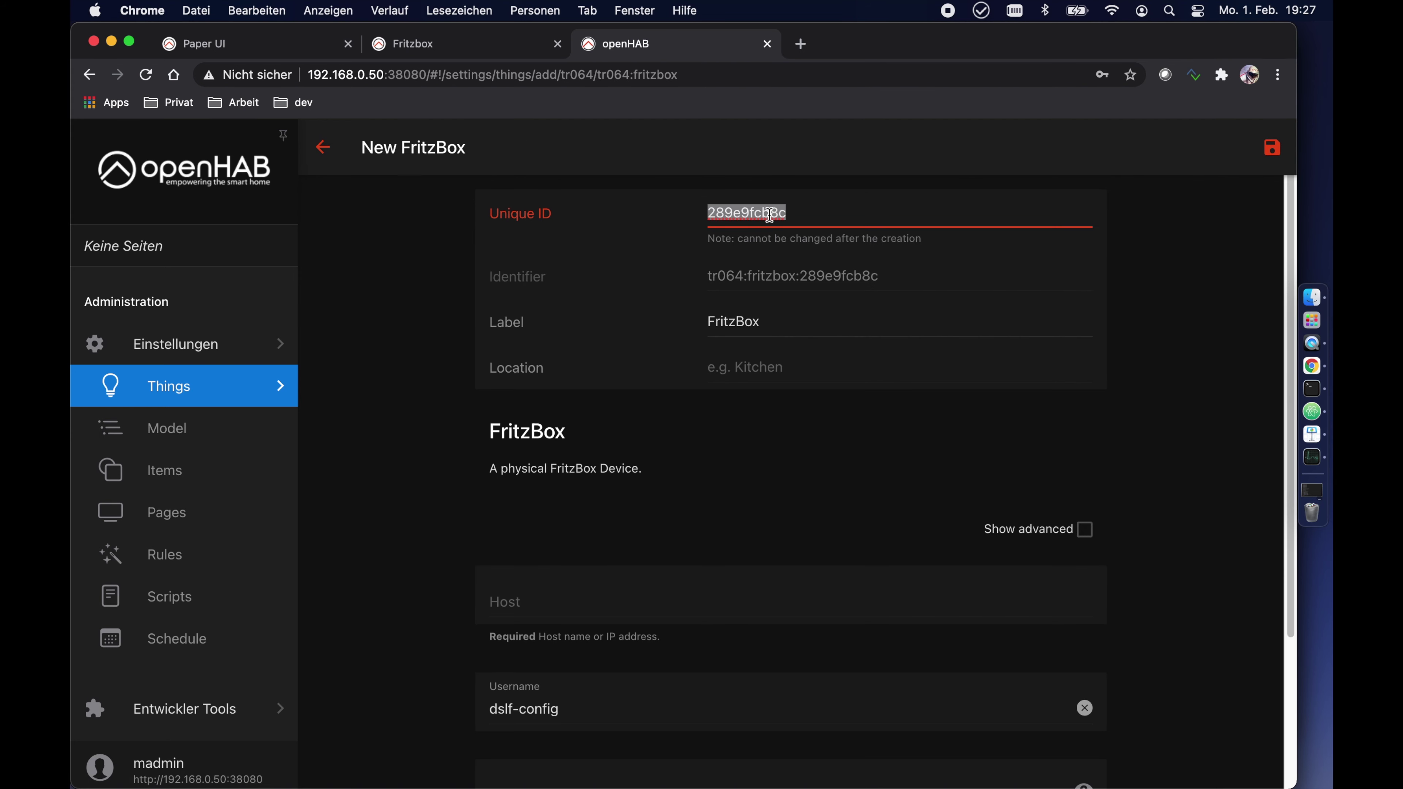
{"action": "type", "text": "fbox"}
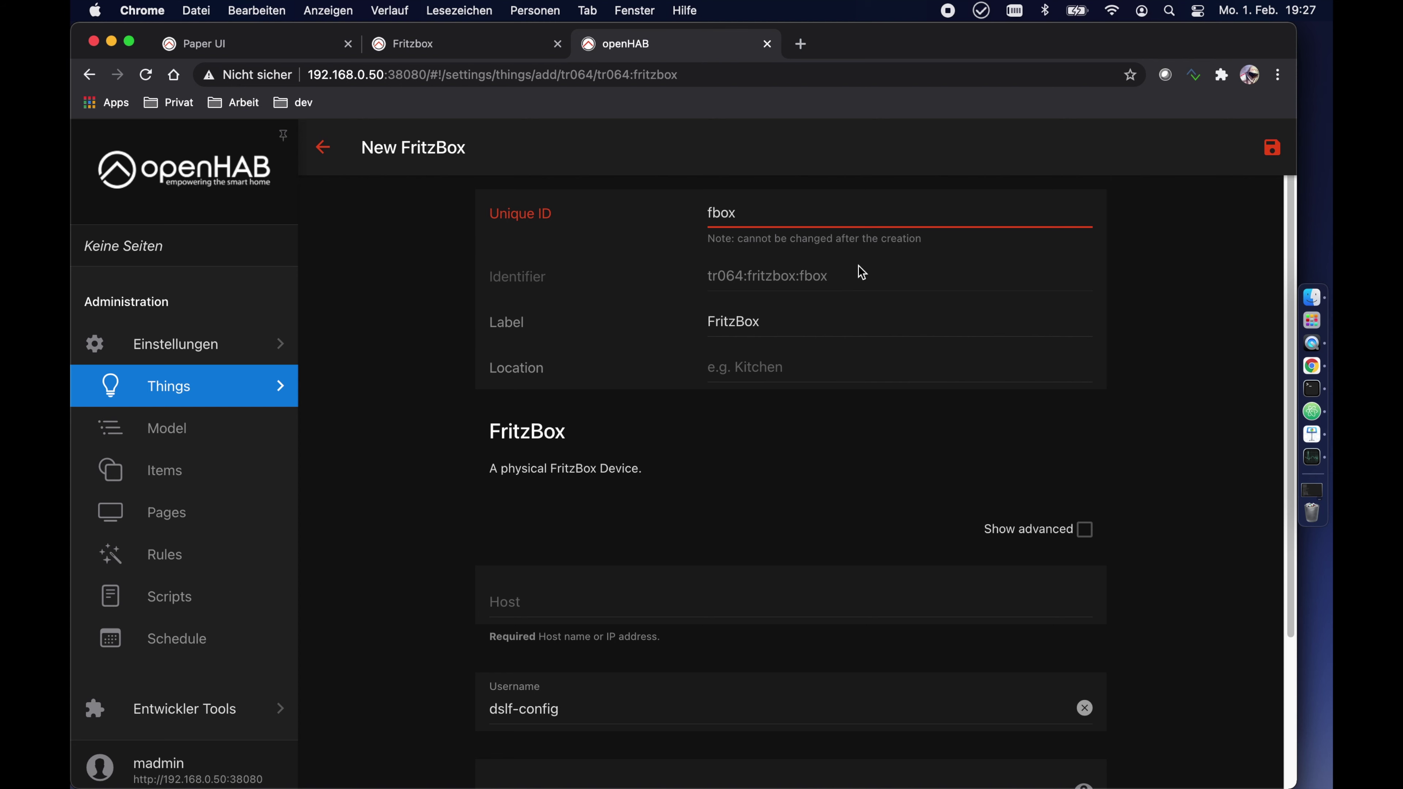
{"action": "left_click", "coordinate": [588, 593]}
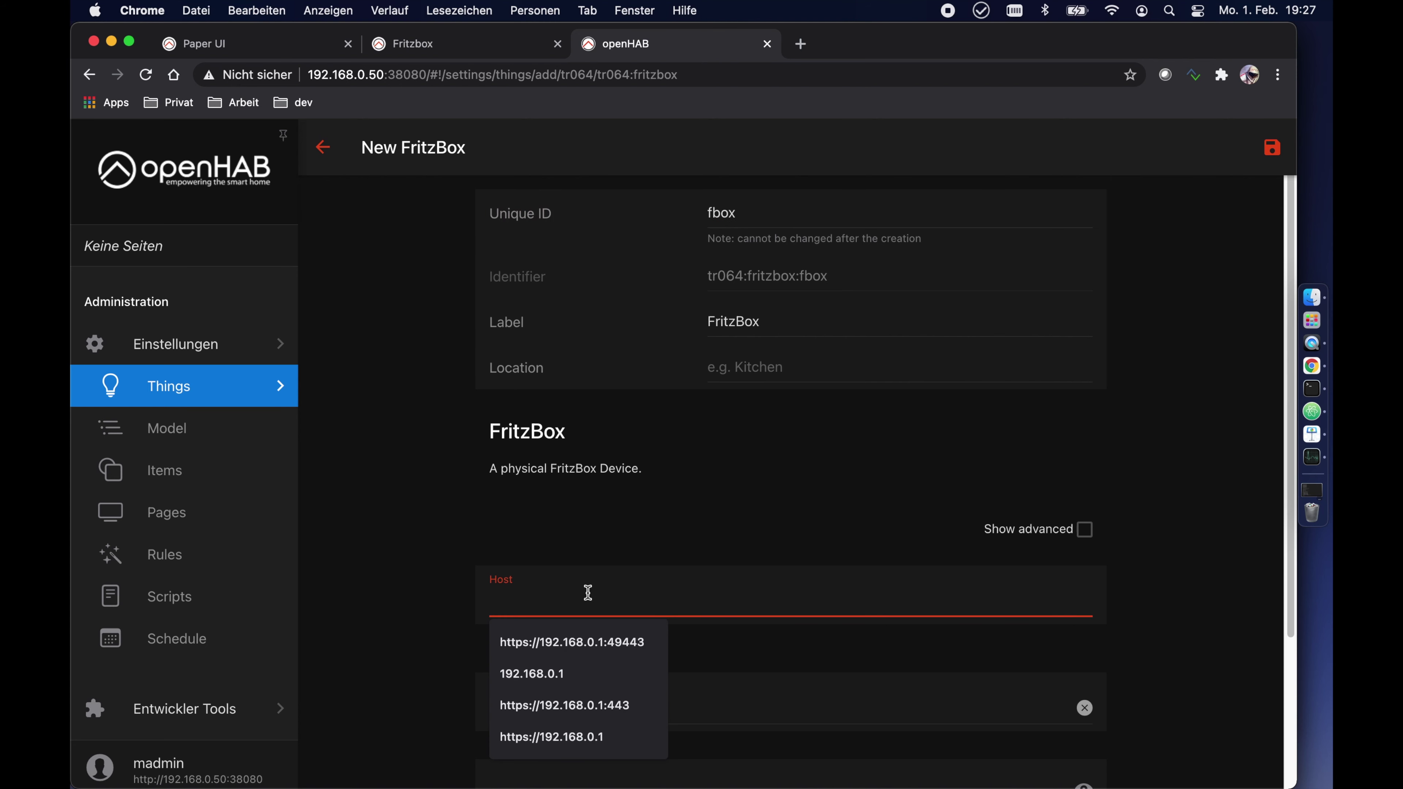
{"action": "type", "text": "19"}
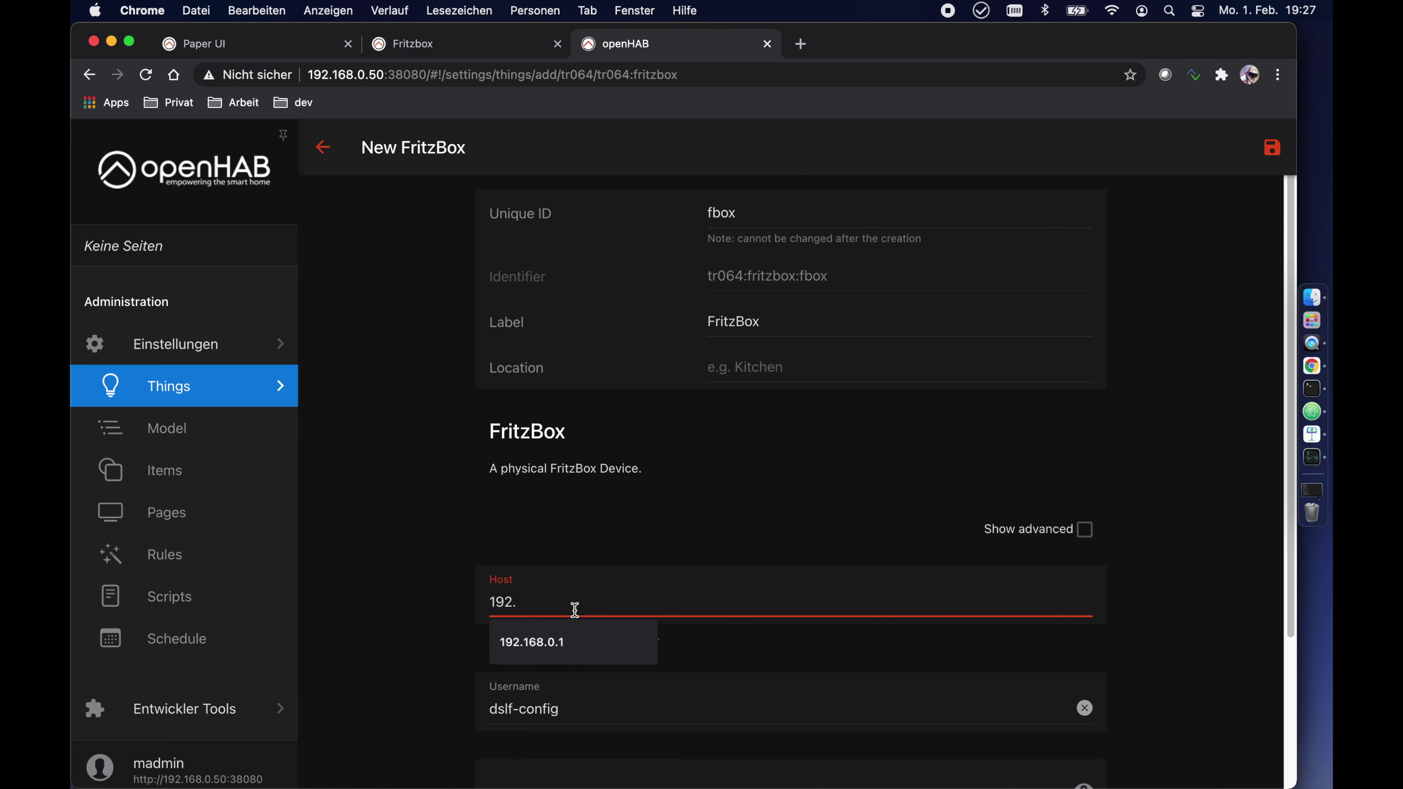
{"action": "type", "text": "2."}
{"action": "left_click", "coordinate": [539, 642]}
Step: Enter the FritzBox password in the configuration and save the new thing
{"action": "left_click", "coordinate": [528, 776]}
{"action": "scroll", "coordinate": [527, 691], "scroll_direction": "down", "scroll_amount": 2}
{"action": "type", "text": "••"}
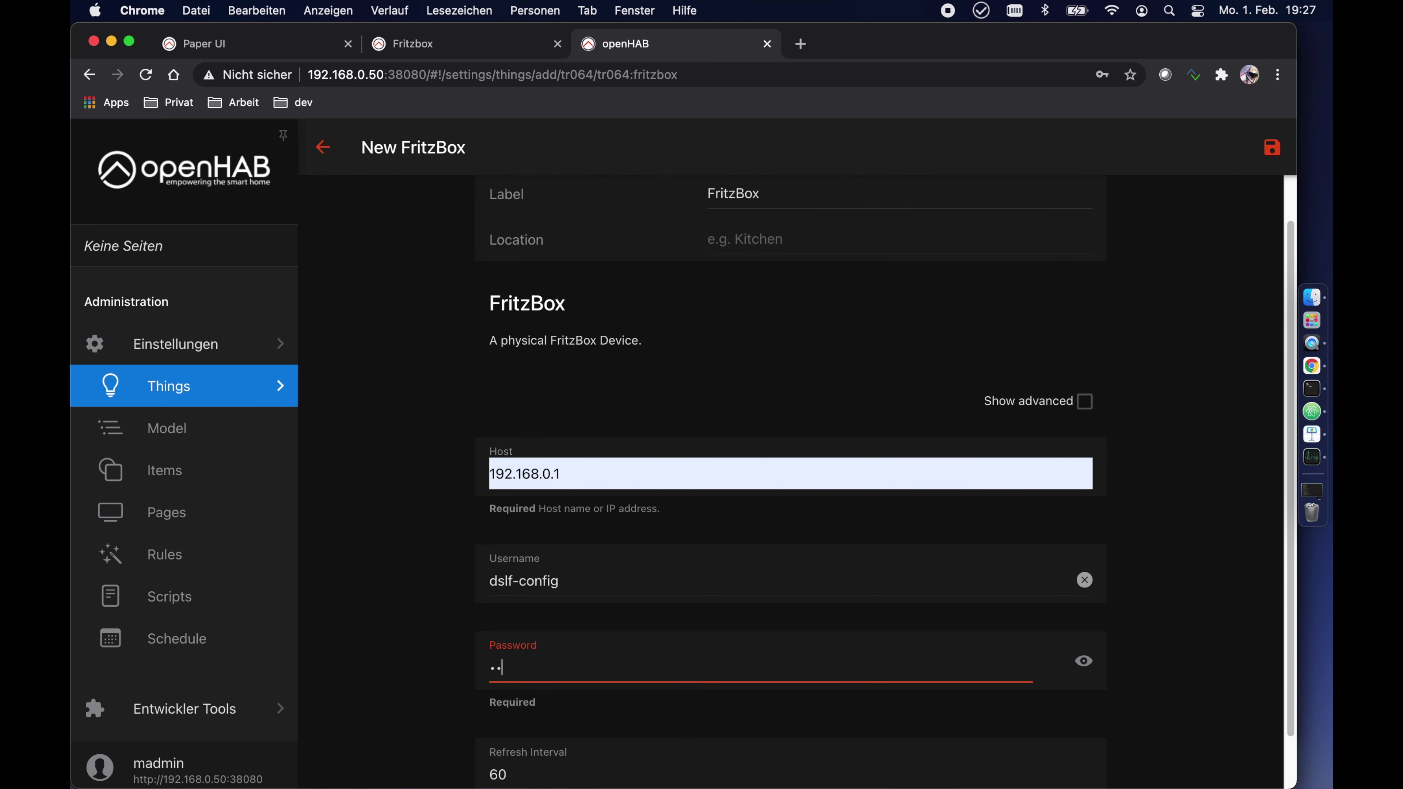
{"action": "left_click", "coordinate": [1272, 157]}
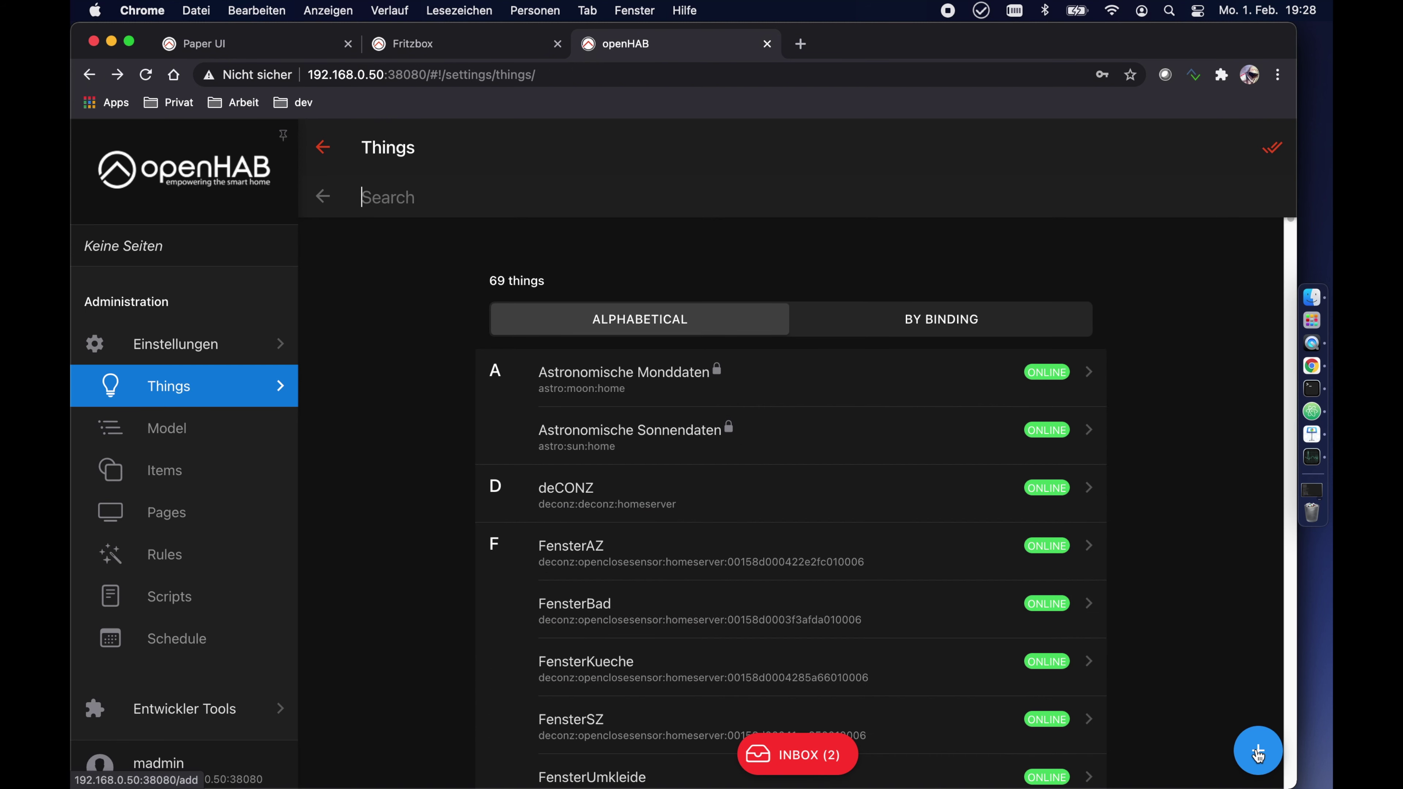
Step: Scan for additional things with the TR-064 Binding
{"action": "scroll", "coordinate": [852, 658], "scroll_direction": "down", "scroll_amount": 5}
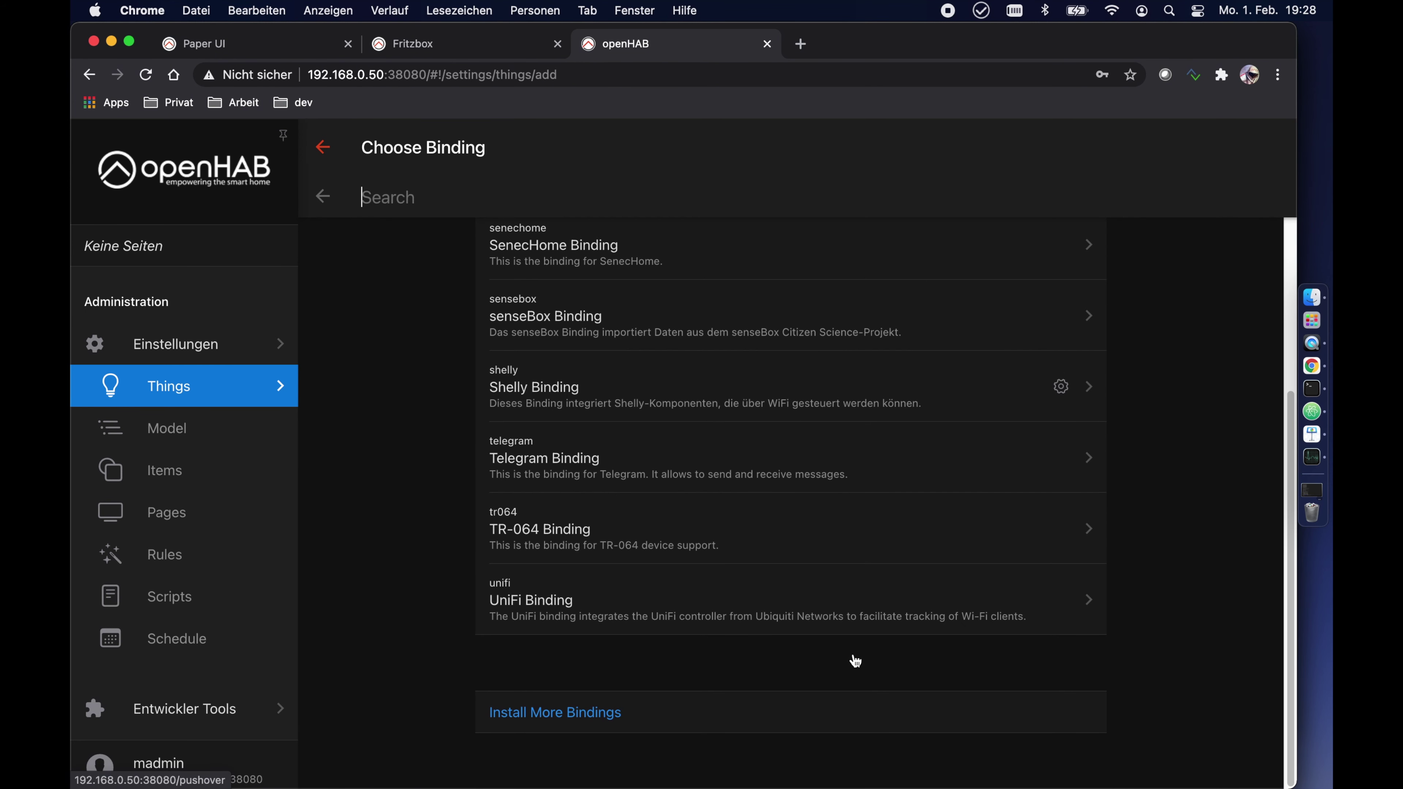
{"action": "left_click", "coordinate": [586, 546]}
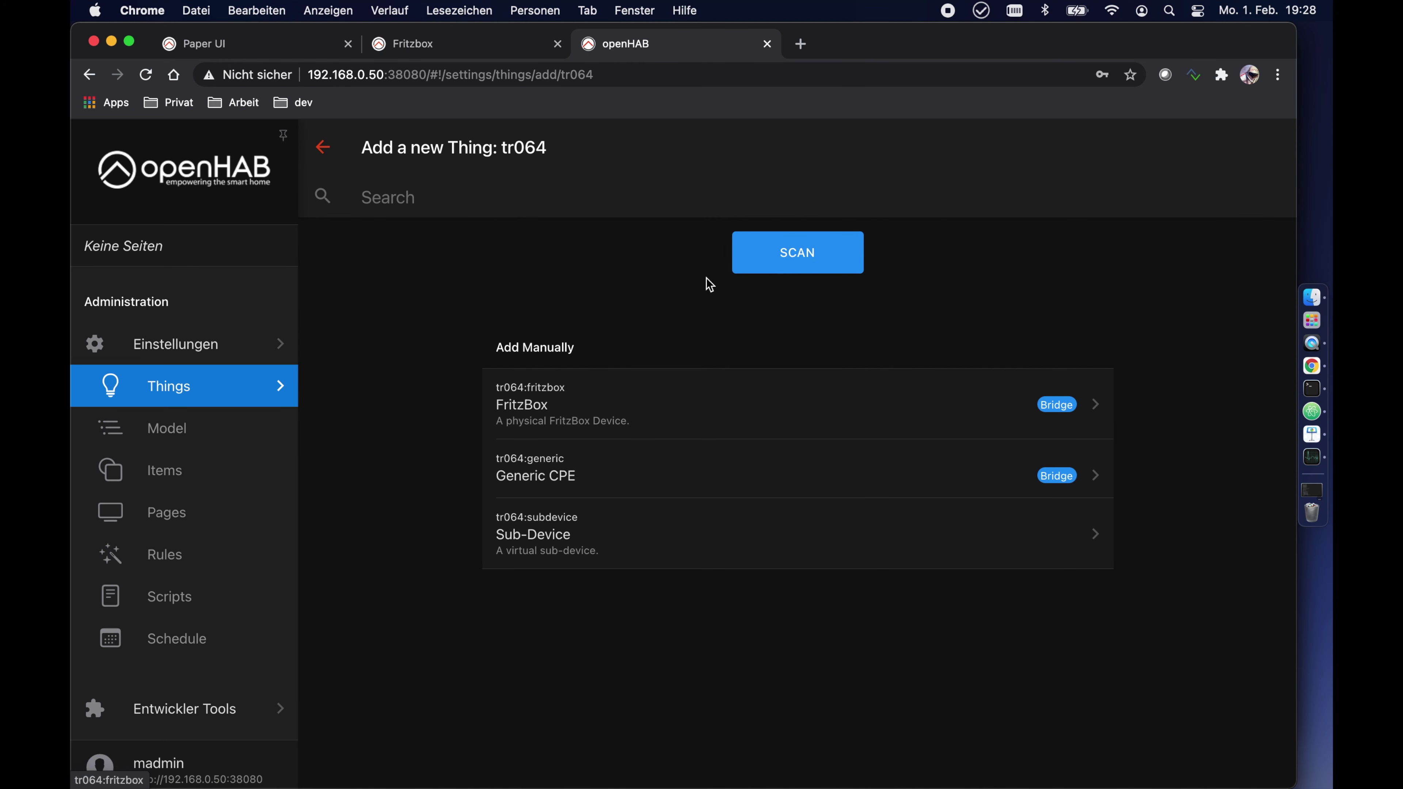
{"action": "left_click", "coordinate": [789, 252]}
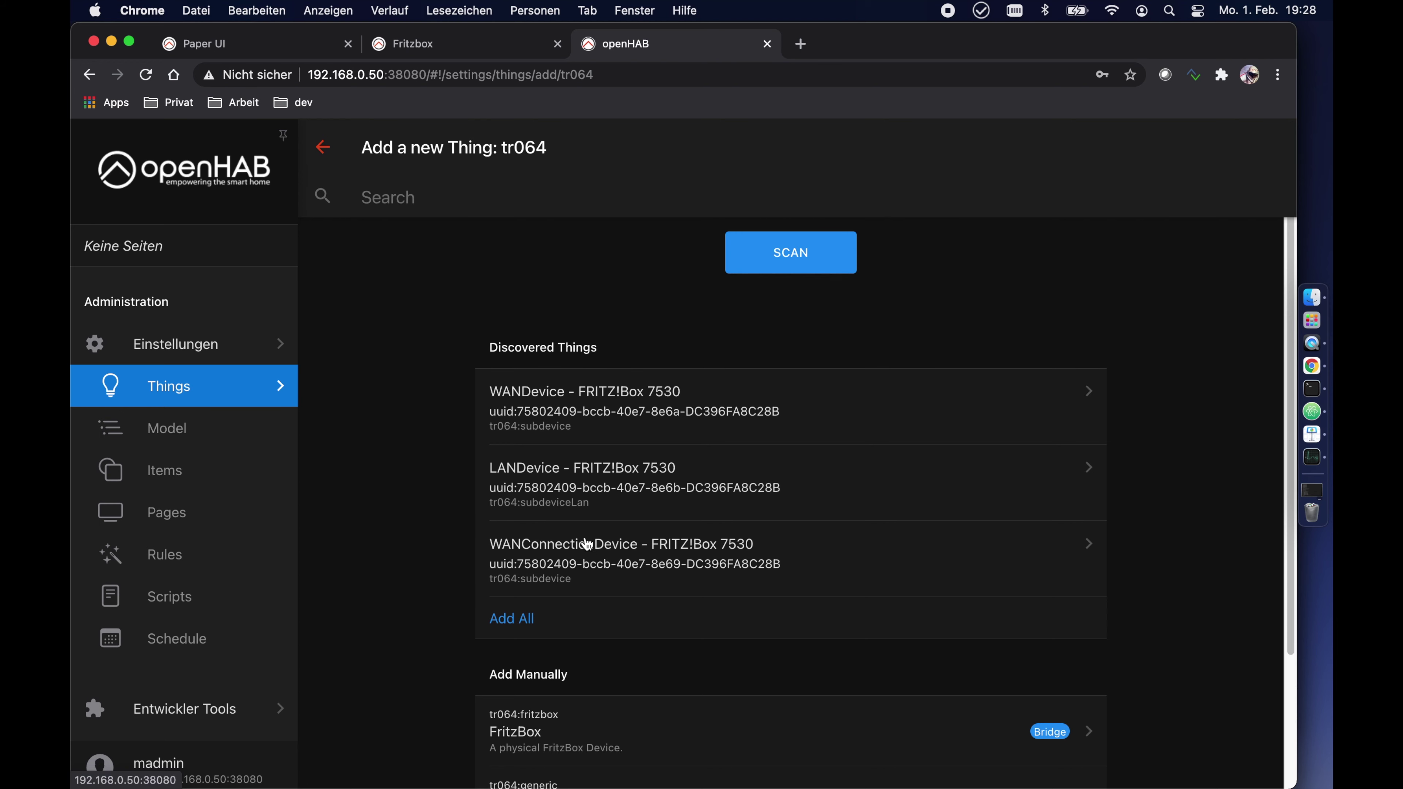
Step: Dismiss adding only the WANDevice and add all discovered FRITZ!Box 7530 things together
{"action": "left_click", "coordinate": [581, 404]}
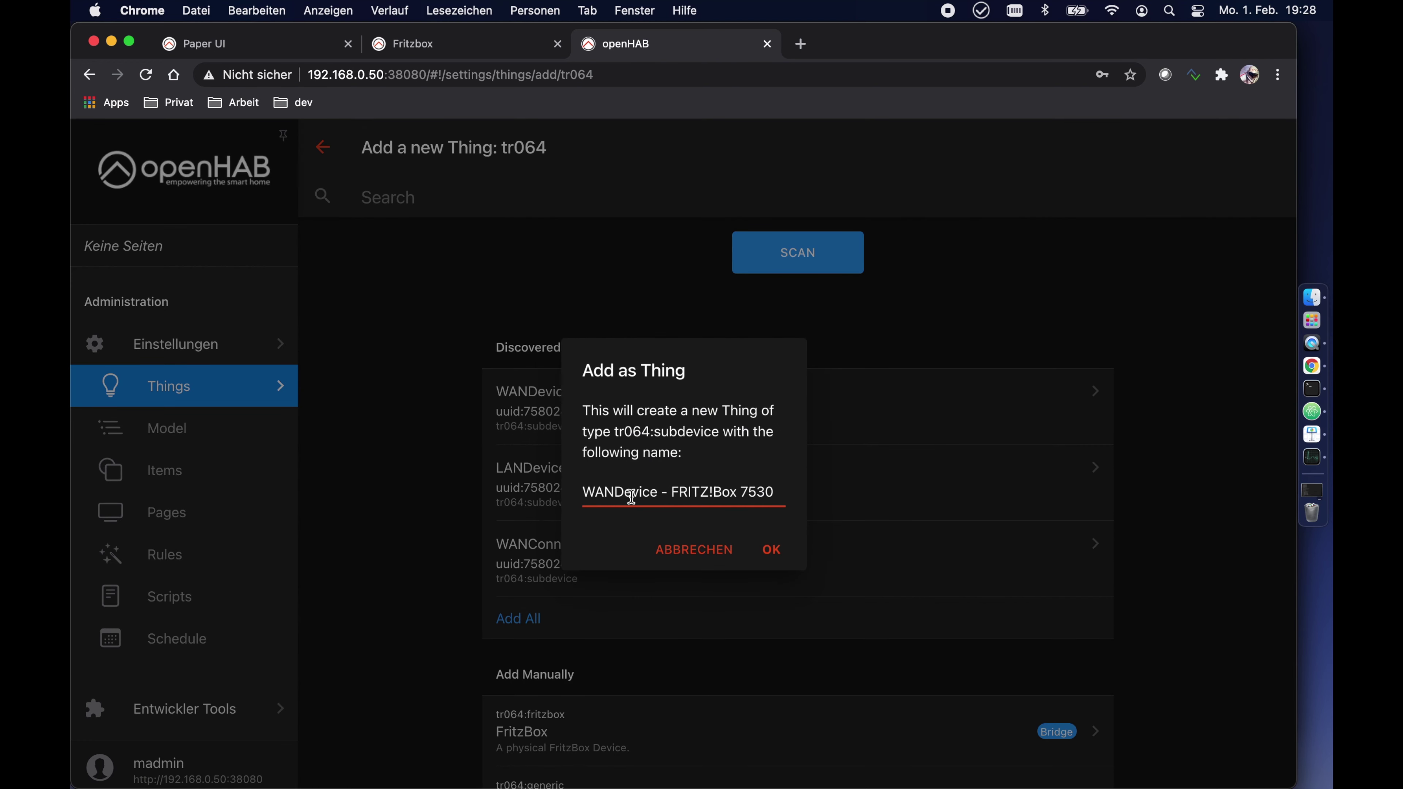
{"action": "left_click", "coordinate": [693, 550]}
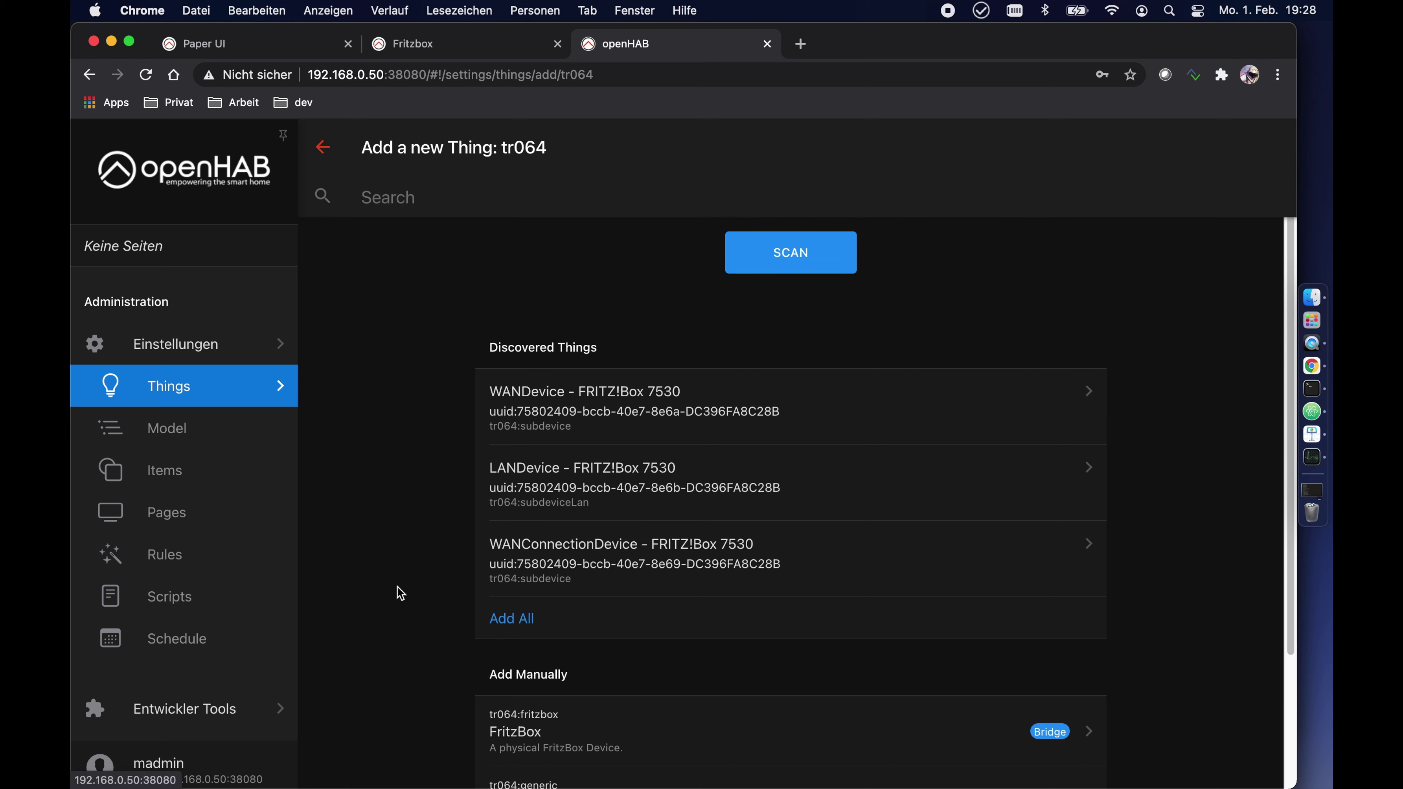
{"action": "left_click", "coordinate": [512, 619]}
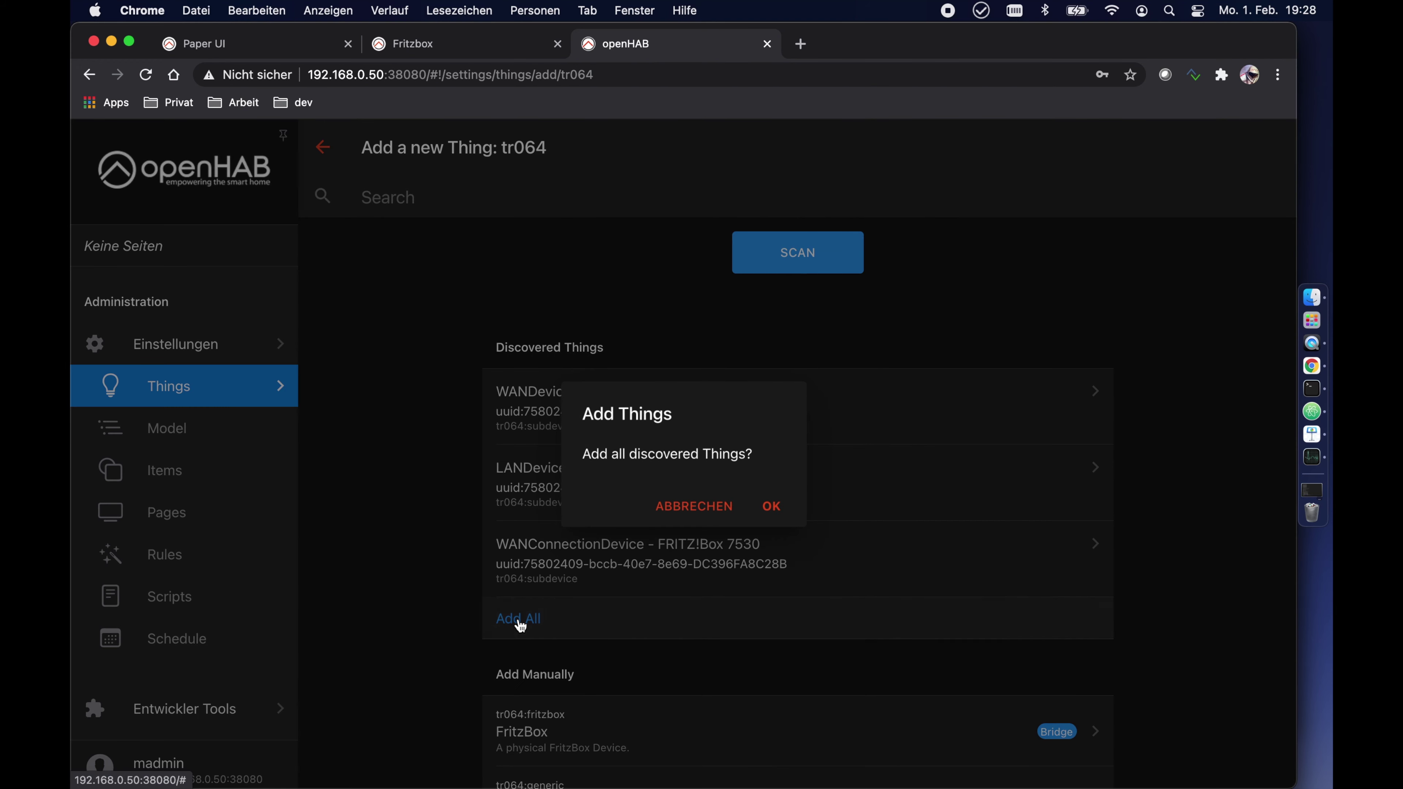
{"action": "key", "text": "Return"}
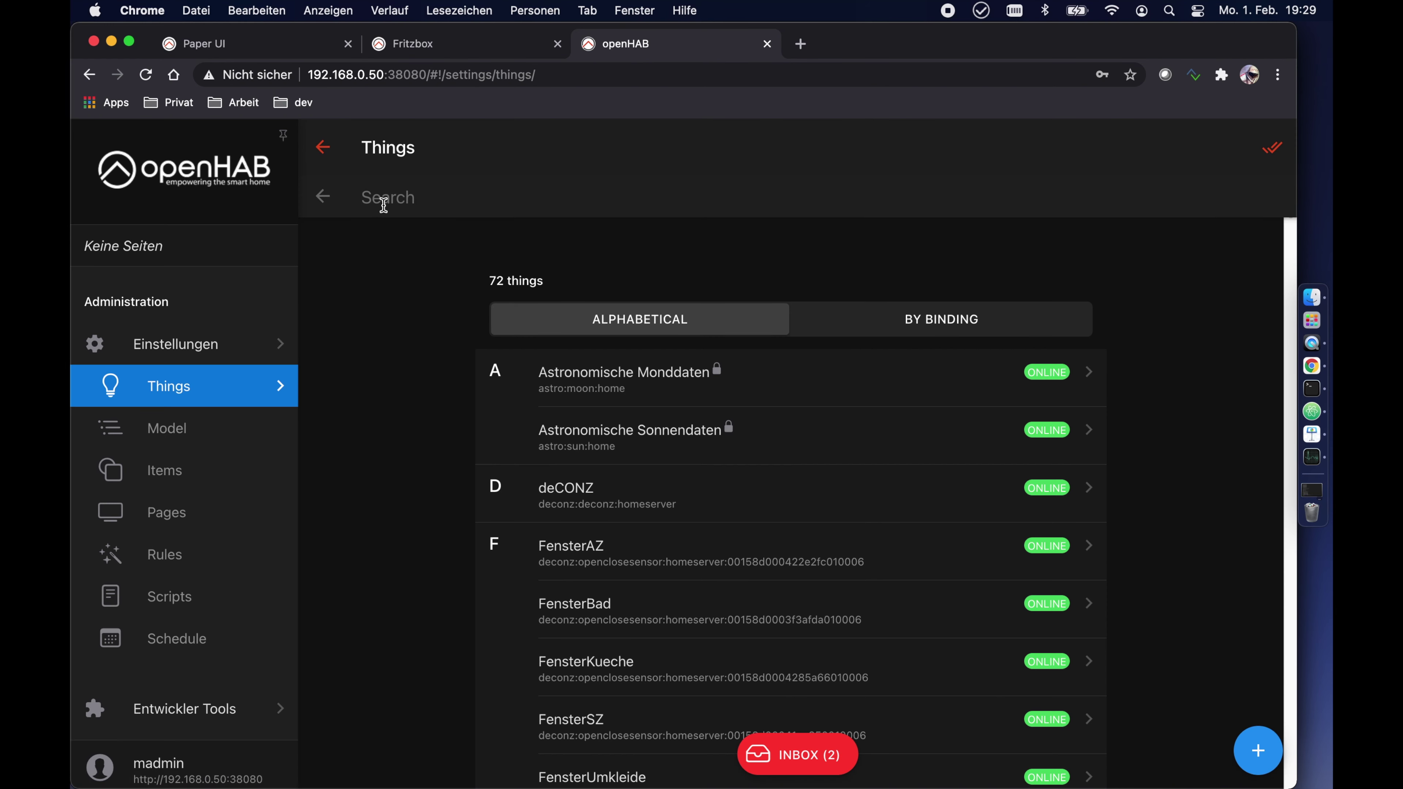
Step: Filter the things list by "fr" to check the FritzBox things
{"action": "type", "text": "fb"}
{"action": "key", "text": "BackSpace"}
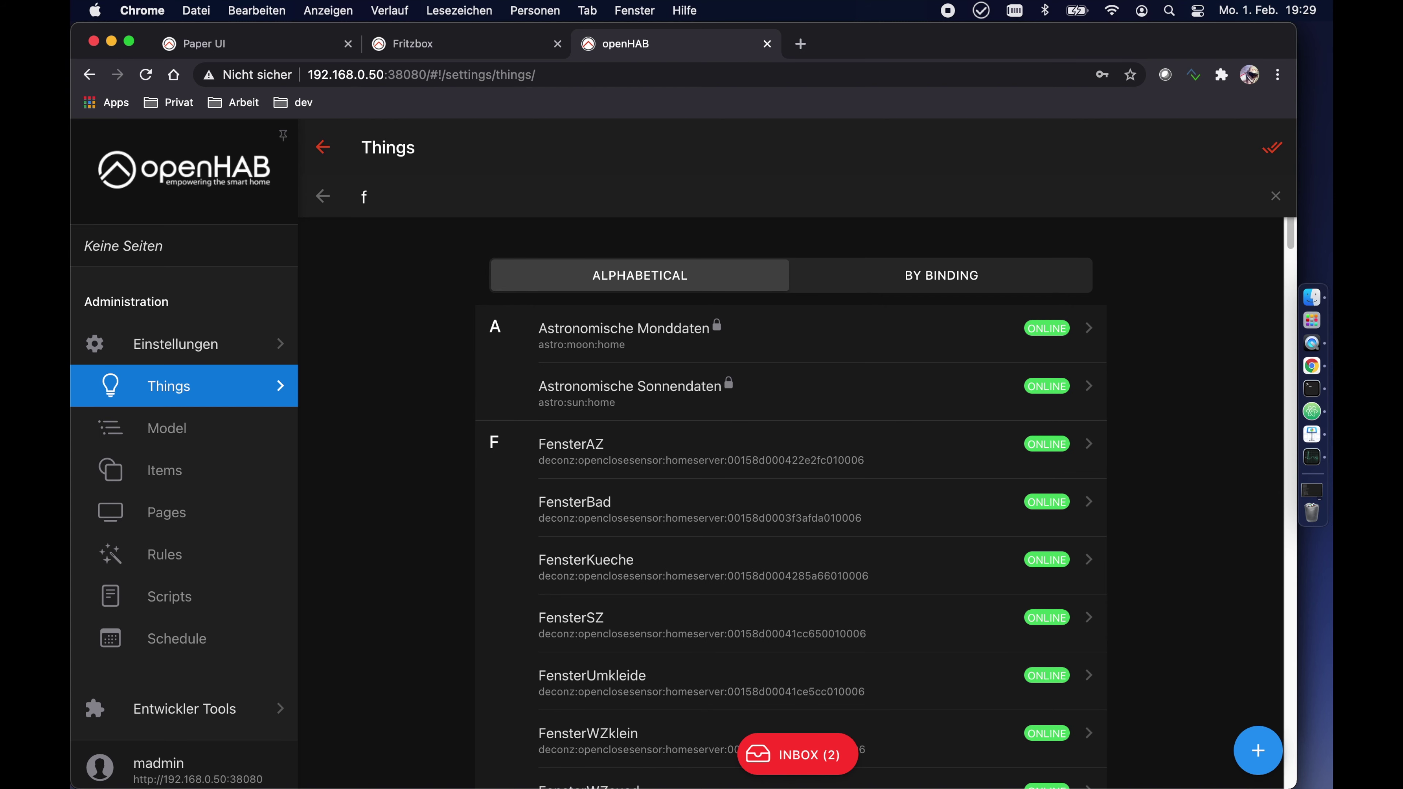
{"action": "type", "text": "r"}
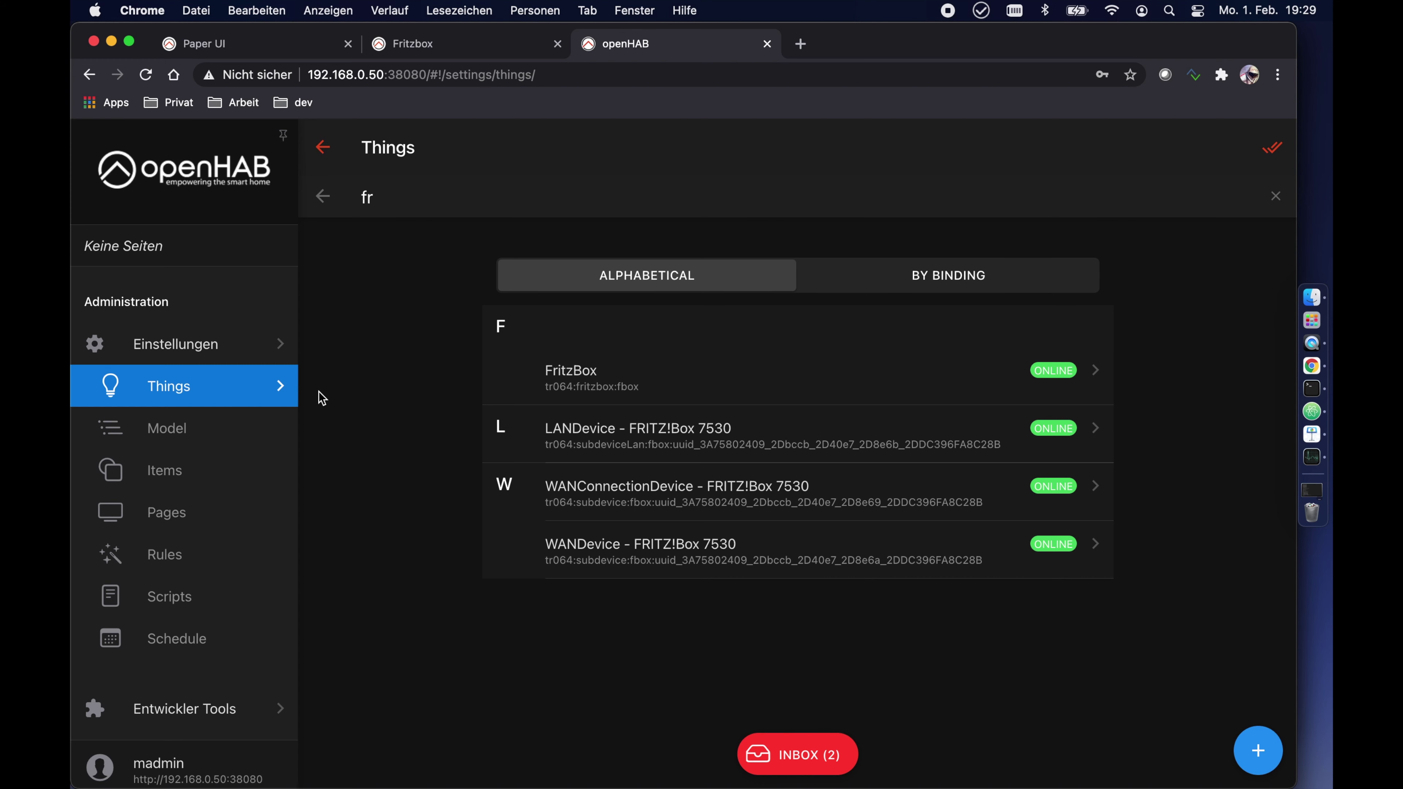
Step: Filter the items list by "fb" to review the FritzBox items, then return to the things list
{"action": "left_click", "coordinate": [172, 471]}
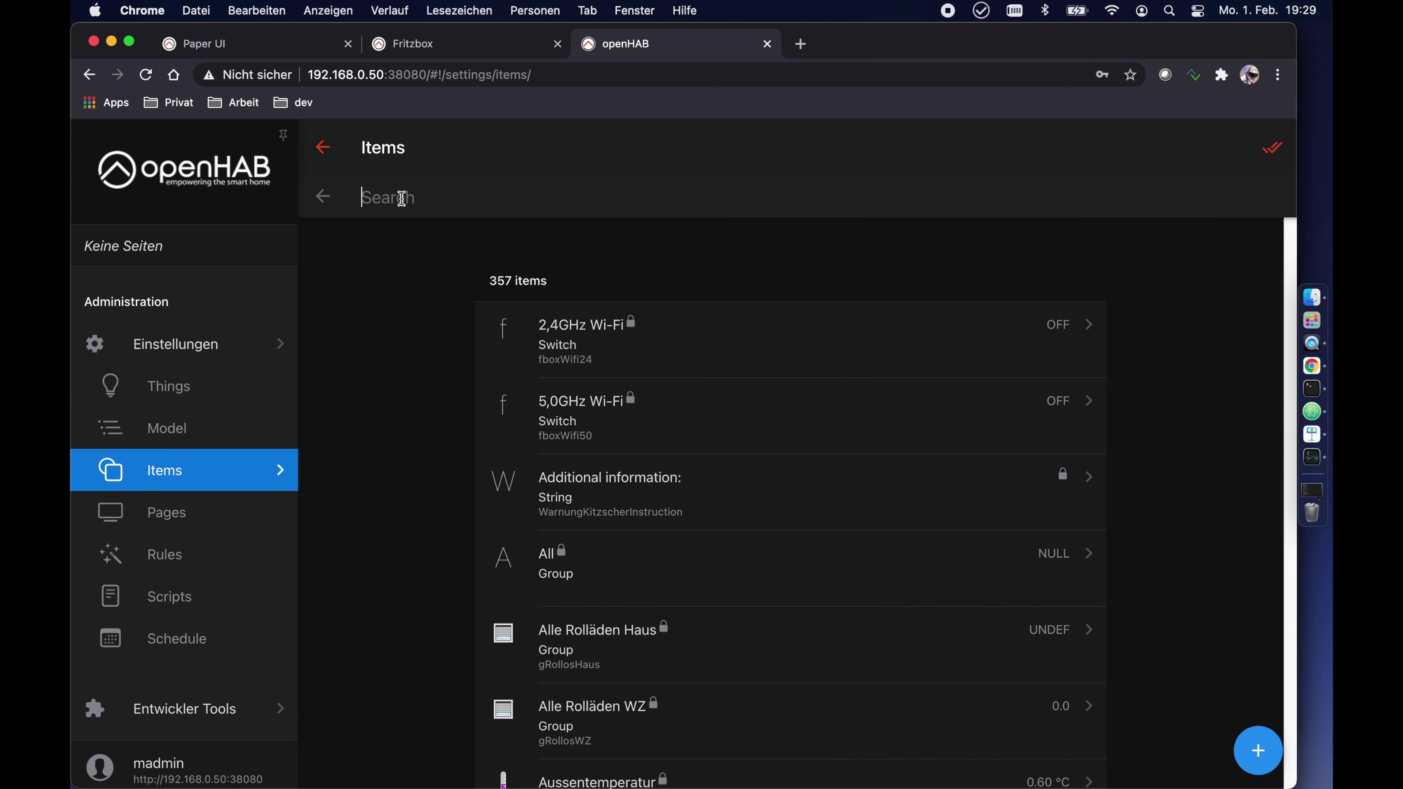
{"action": "type", "text": "fb"}
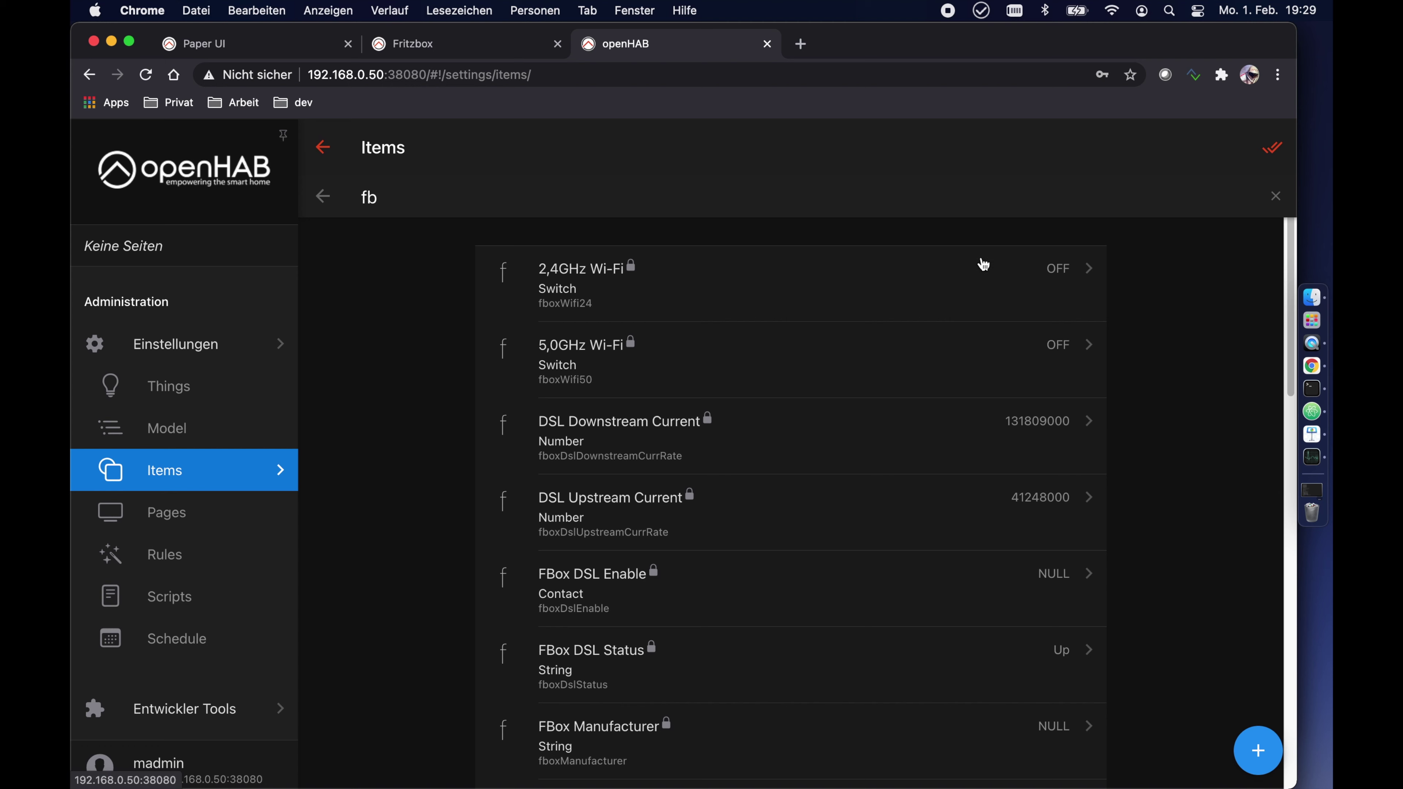
{"action": "key", "text": "super+bracketleft"}
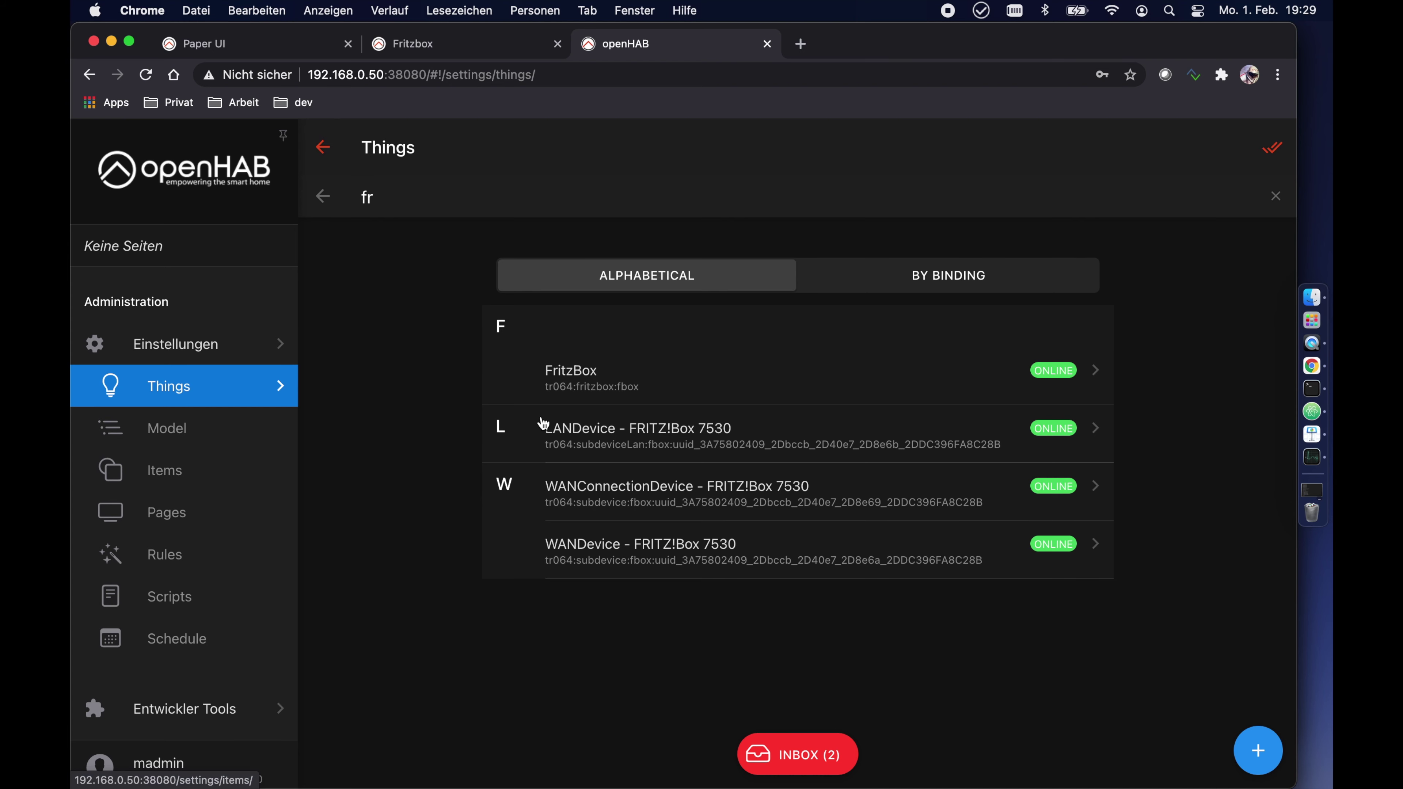
Step: Expand the FritzBox thing's Reboot channel and compare it with the restart switch on the Fritzbox sitemap page
{"action": "left_click", "coordinate": [596, 385]}
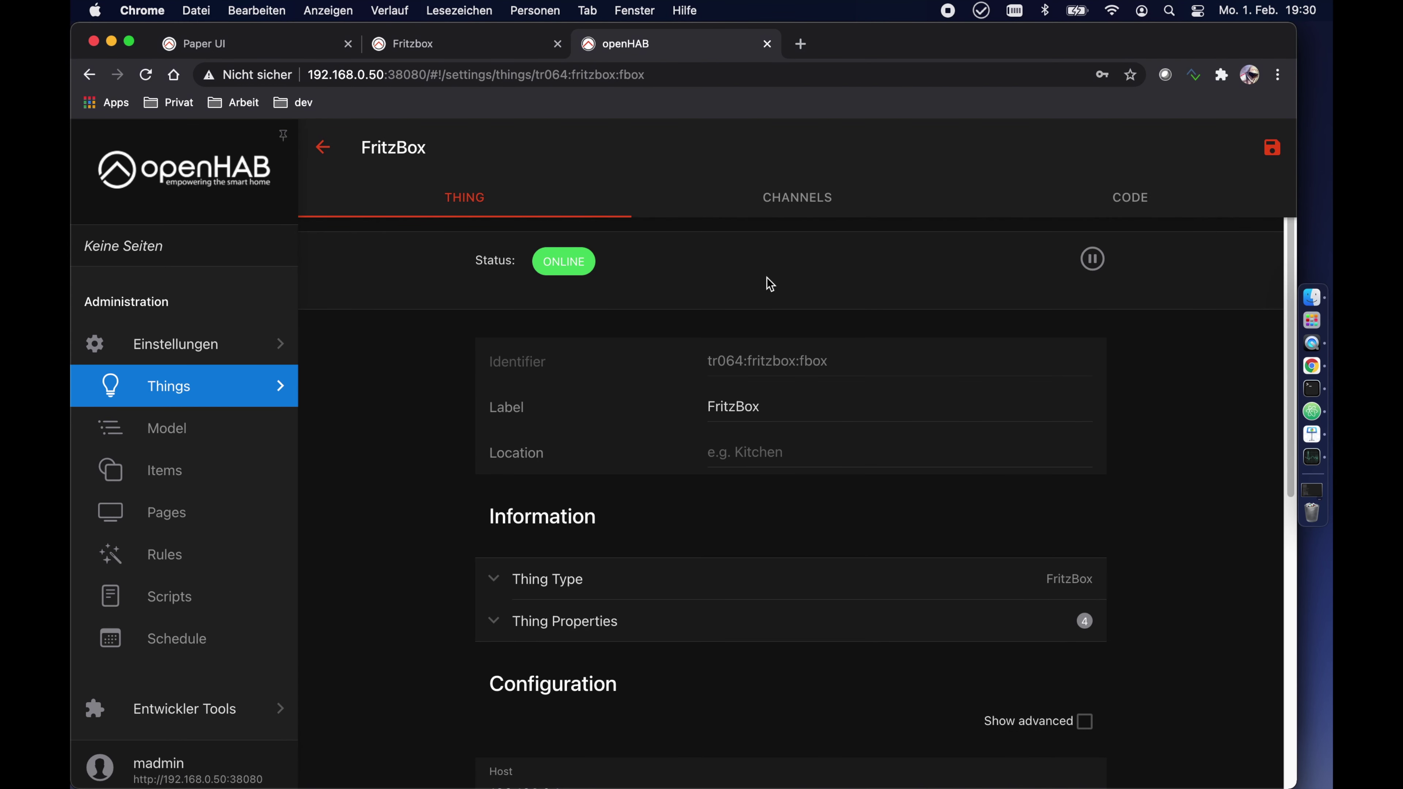
{"action": "left_click", "coordinate": [809, 199]}
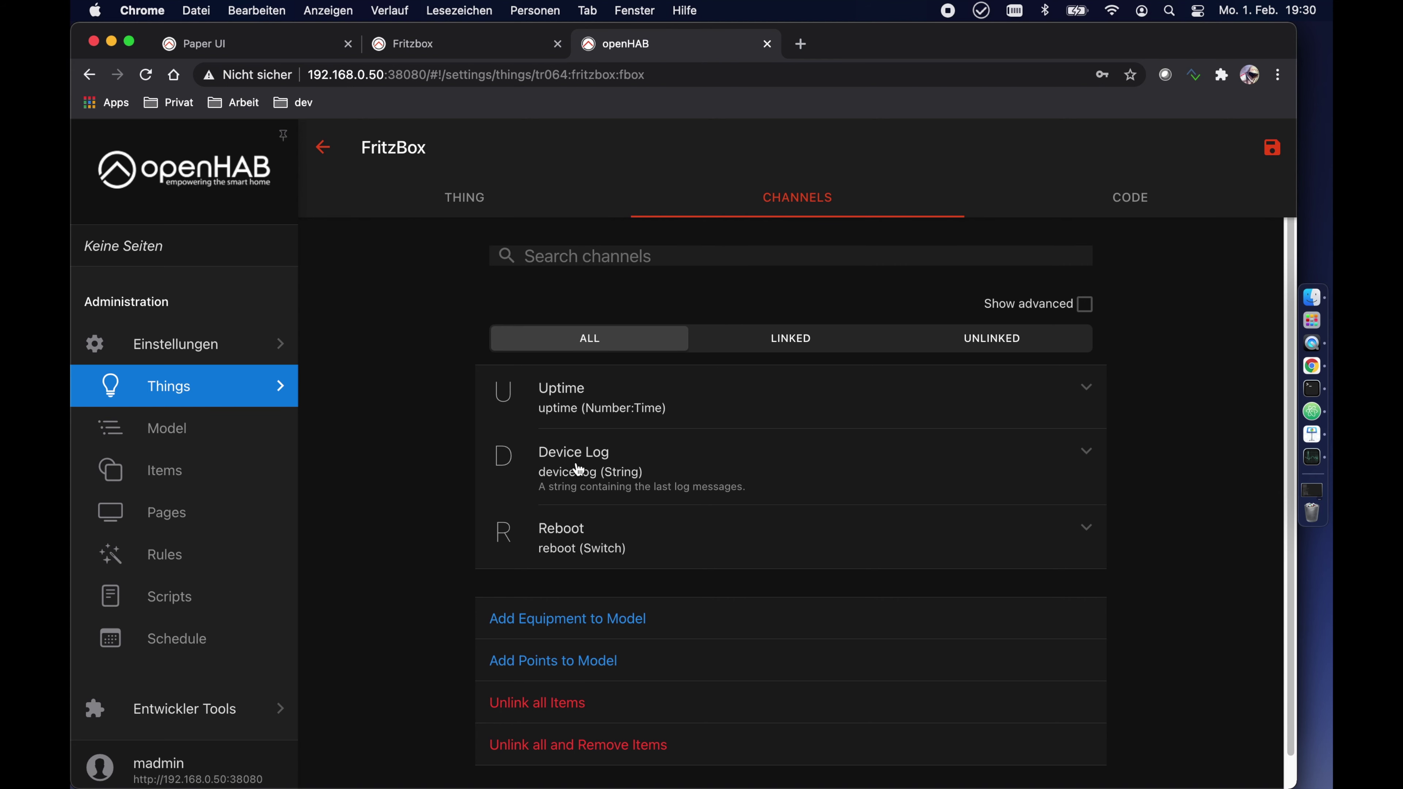
{"action": "left_click", "coordinate": [576, 541]}
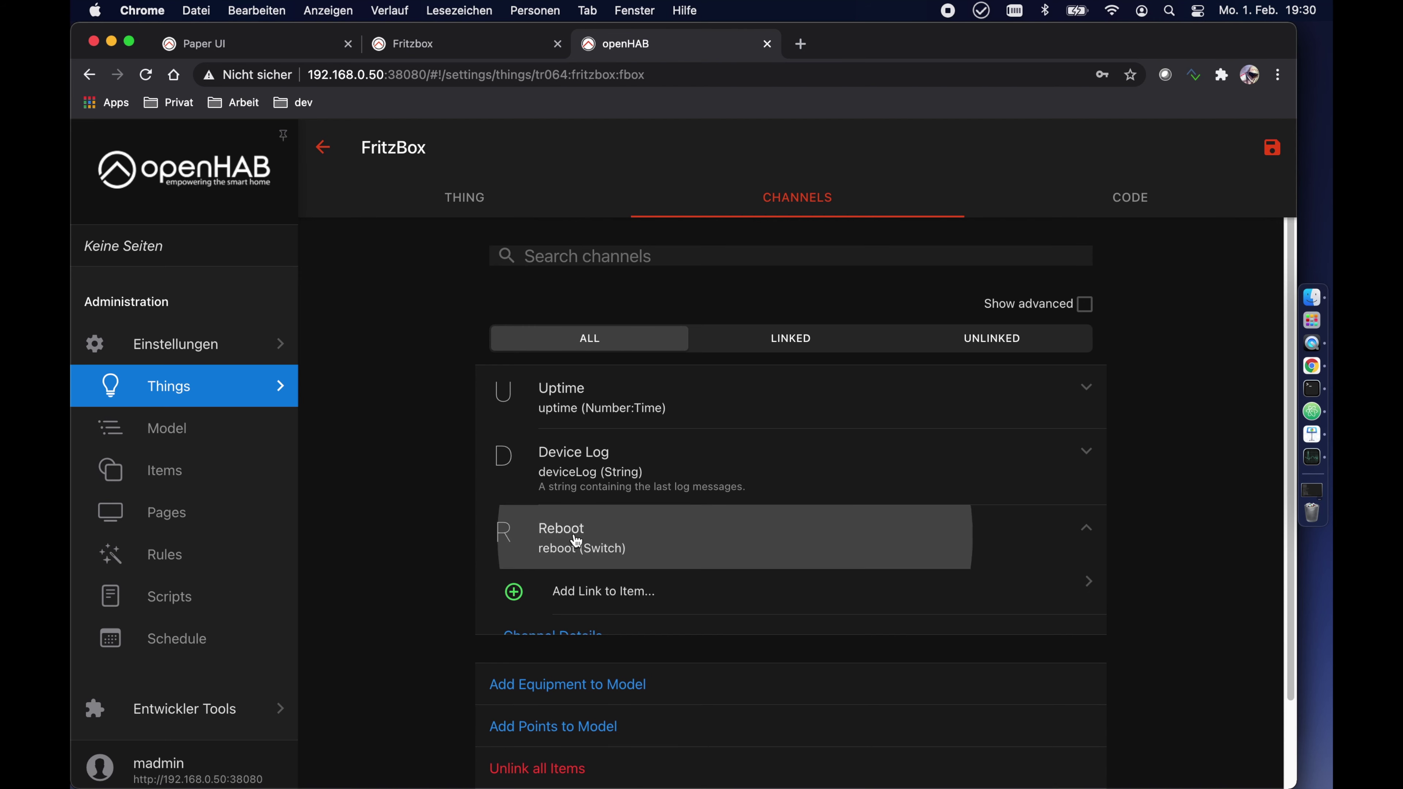
{"action": "left_click", "coordinate": [466, 55]}
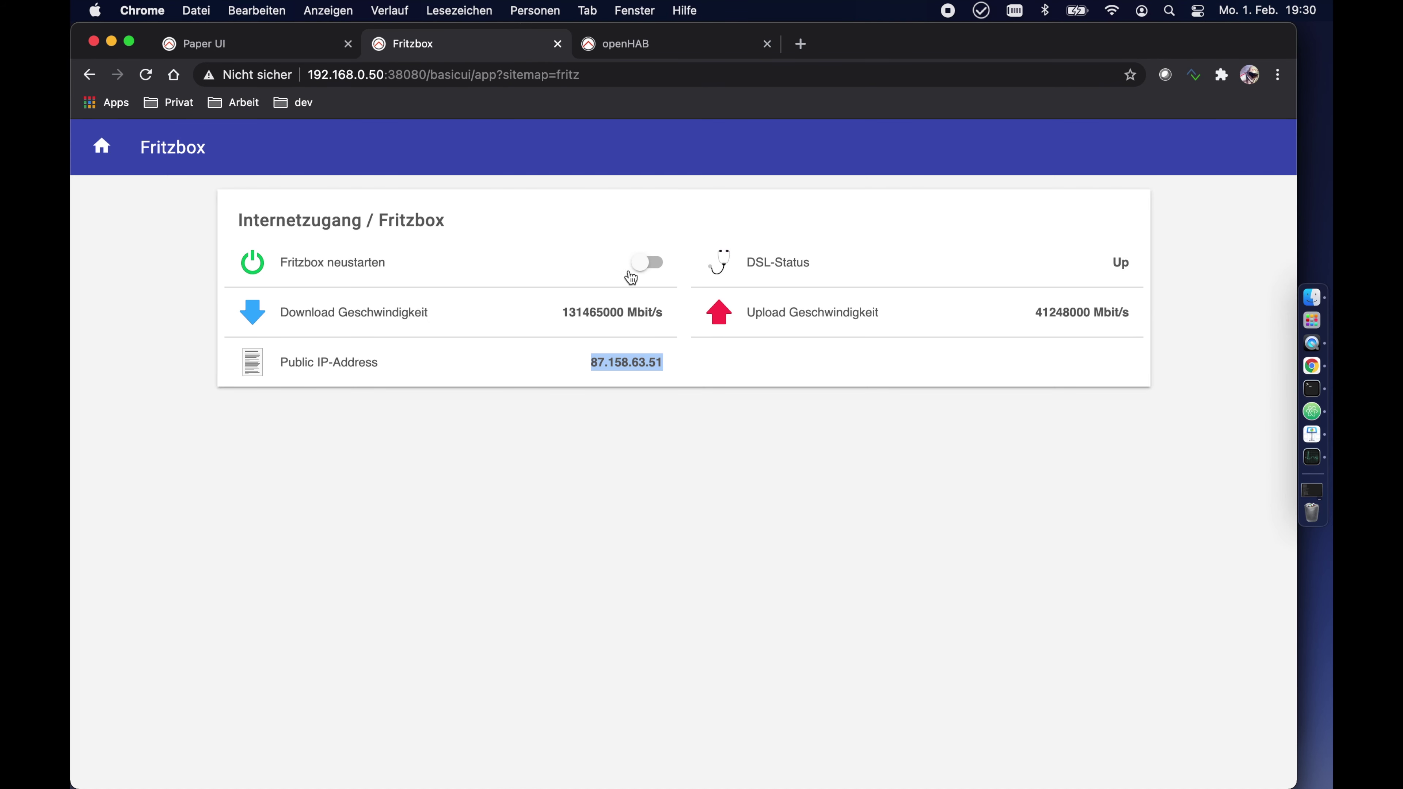
{"action": "left_click", "coordinate": [662, 56]}
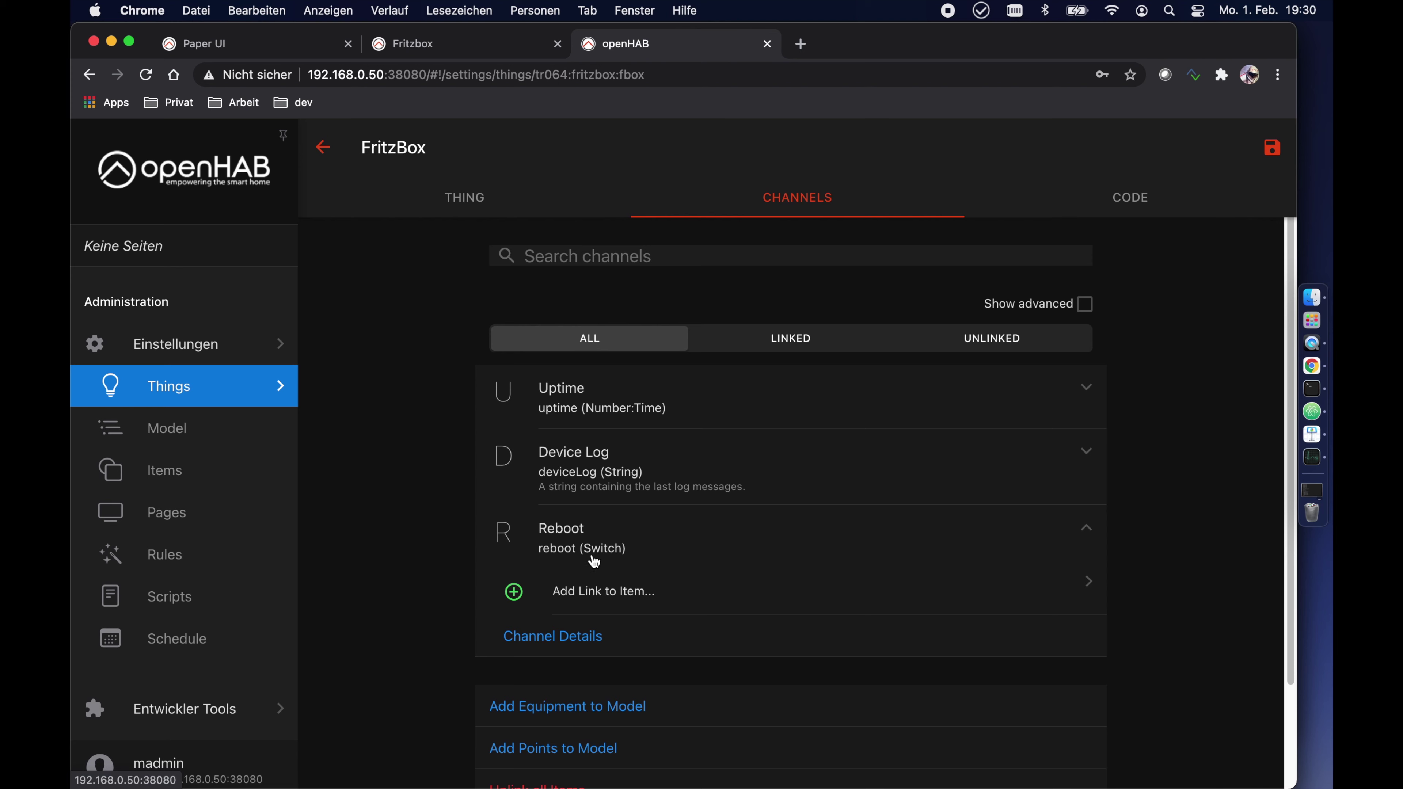
Step: Link the FritzBox thing's Reboot channel to the existing item Reboot (fboxReboot) without a profile and save the link
{"action": "left_click", "coordinate": [604, 592]}
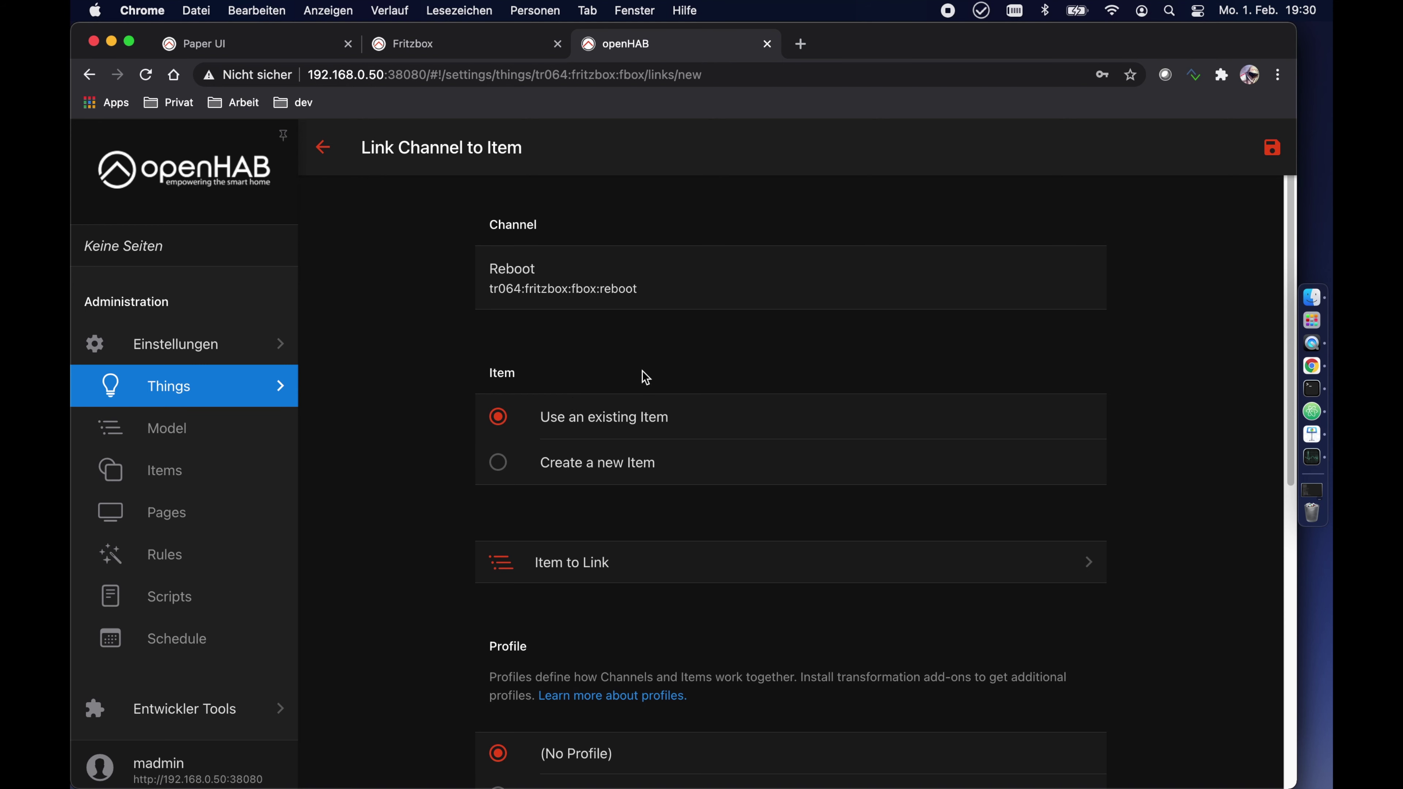
{"action": "left_click", "coordinate": [503, 465]}
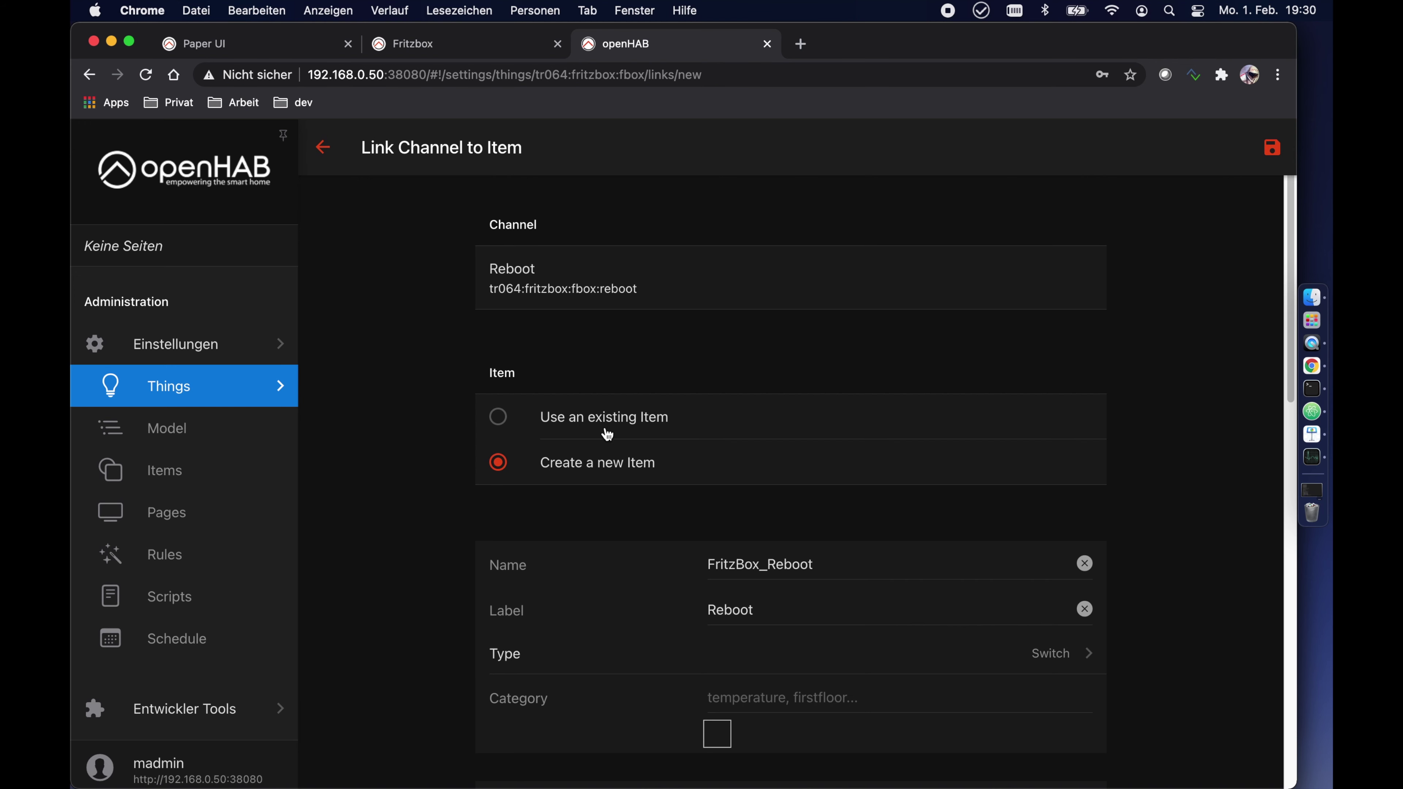
{"action": "left_click", "coordinate": [504, 420]}
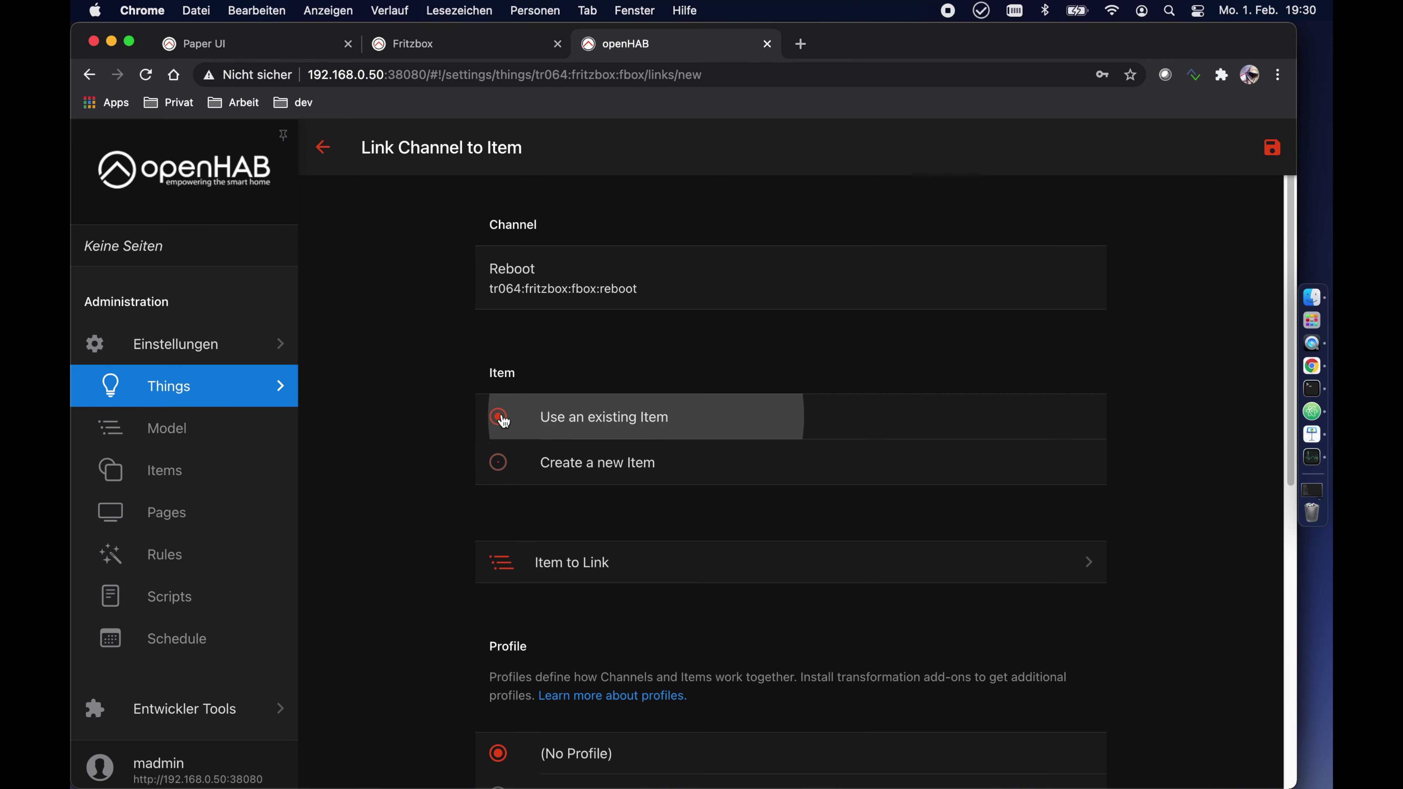
{"action": "left_click", "coordinate": [574, 564]}
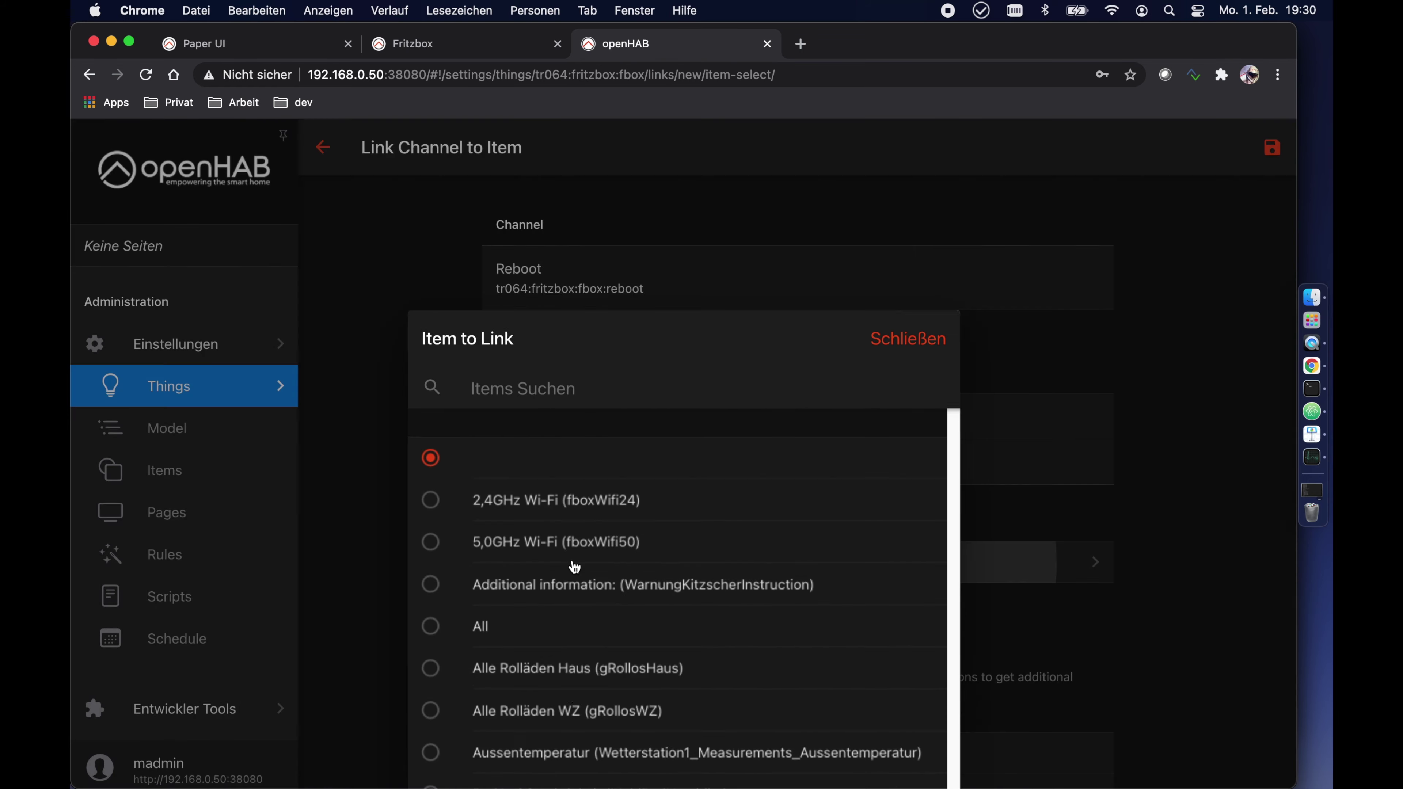
{"action": "type", "text": "fb"}
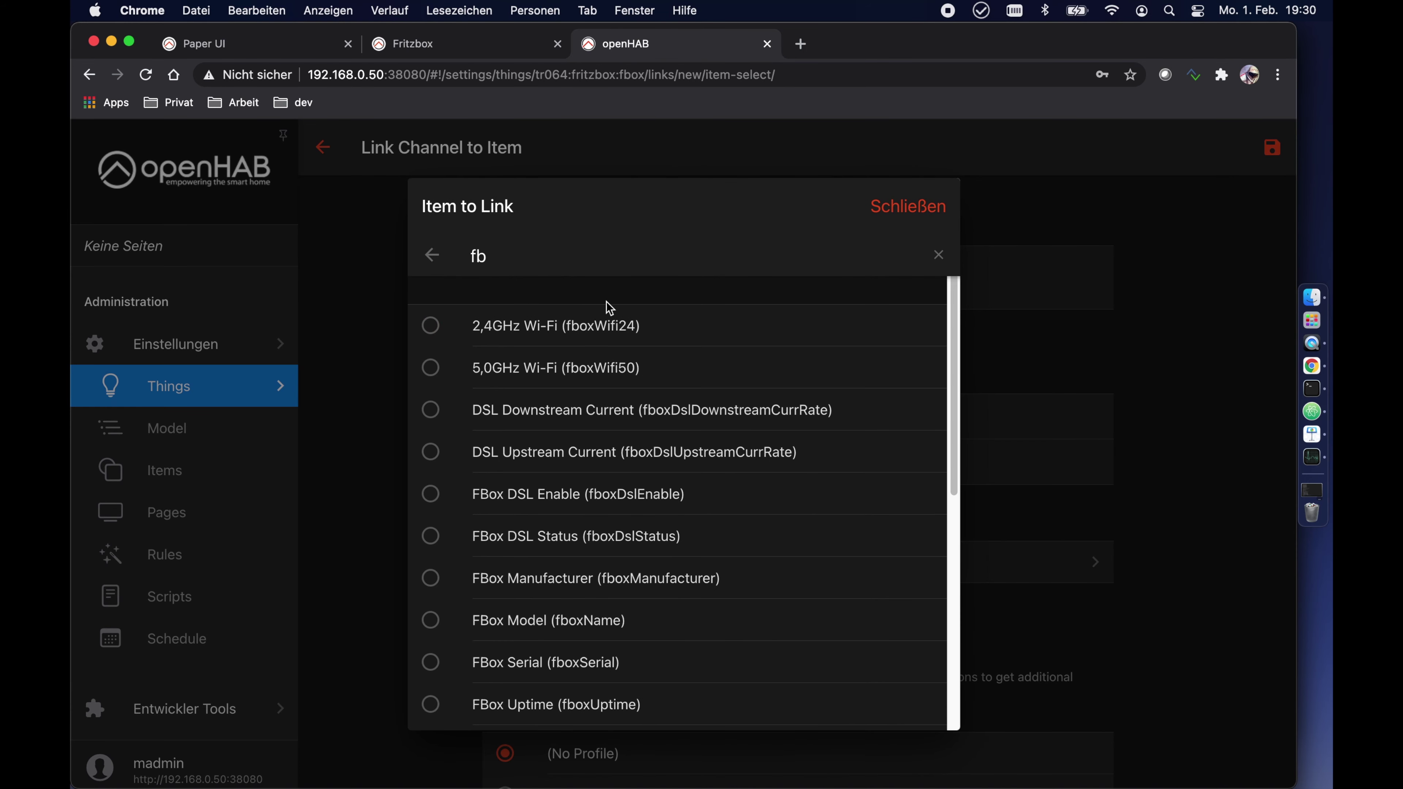
{"action": "scroll", "coordinate": [635, 498], "scroll_direction": "down", "scroll_amount": 7}
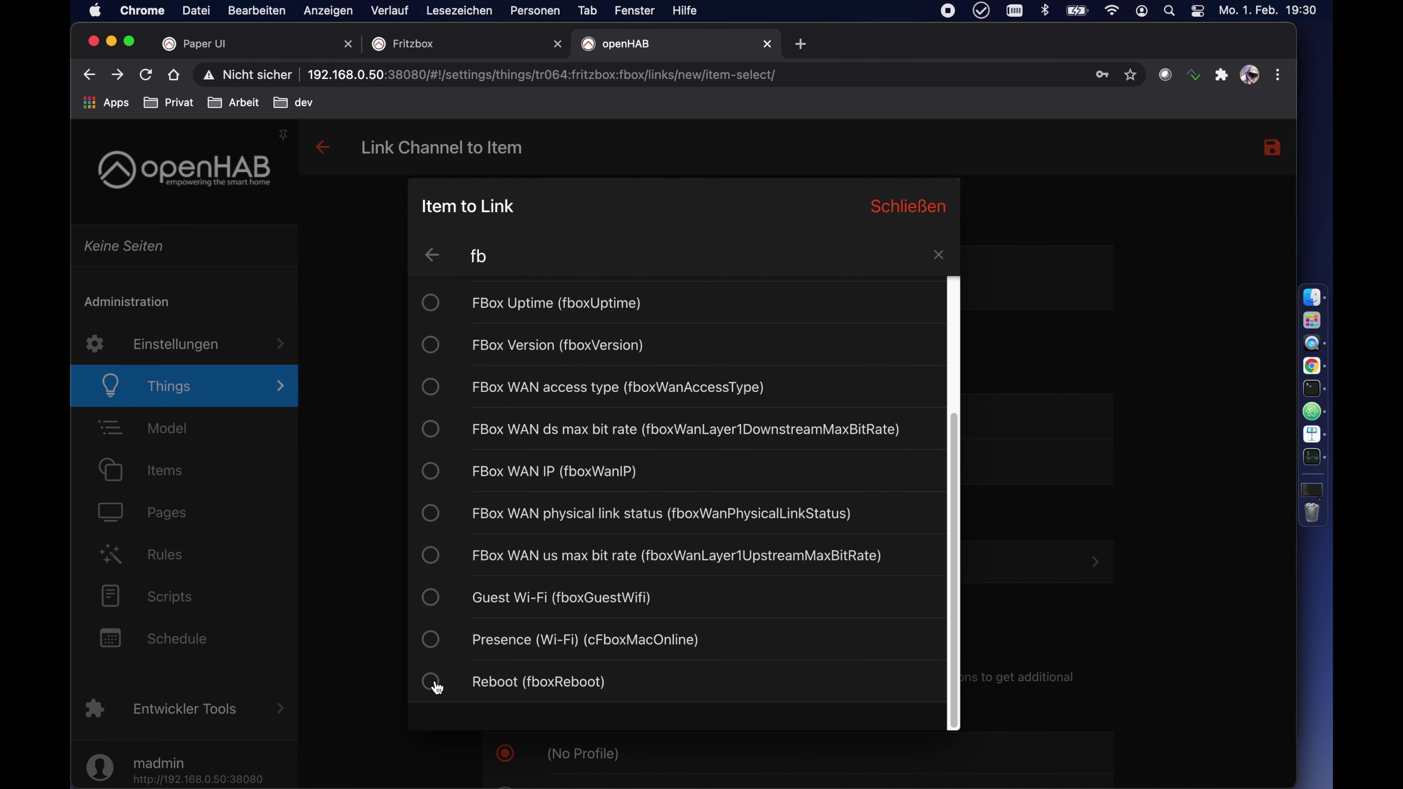
{"action": "left_click", "coordinate": [431, 682]}
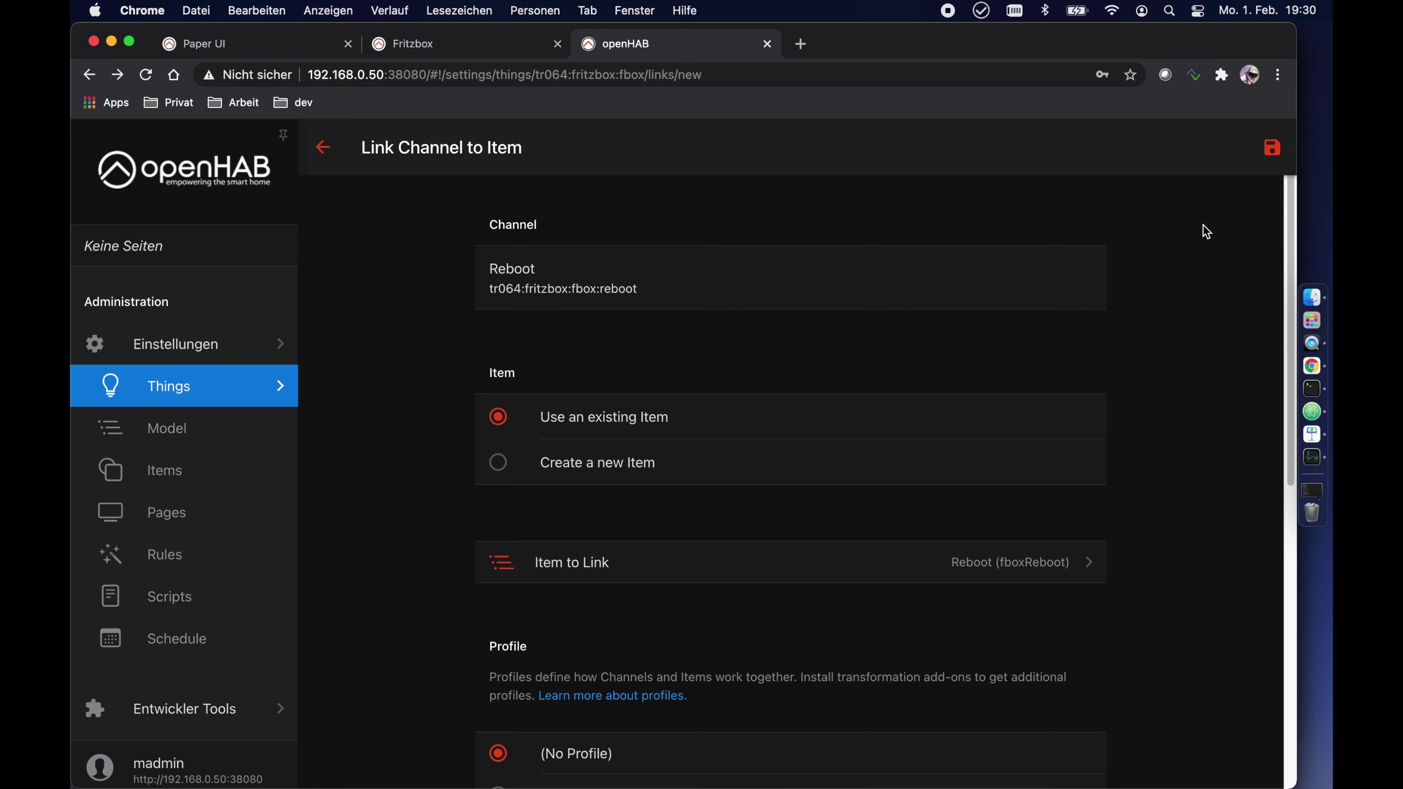
{"action": "left_click", "coordinate": [1271, 157]}
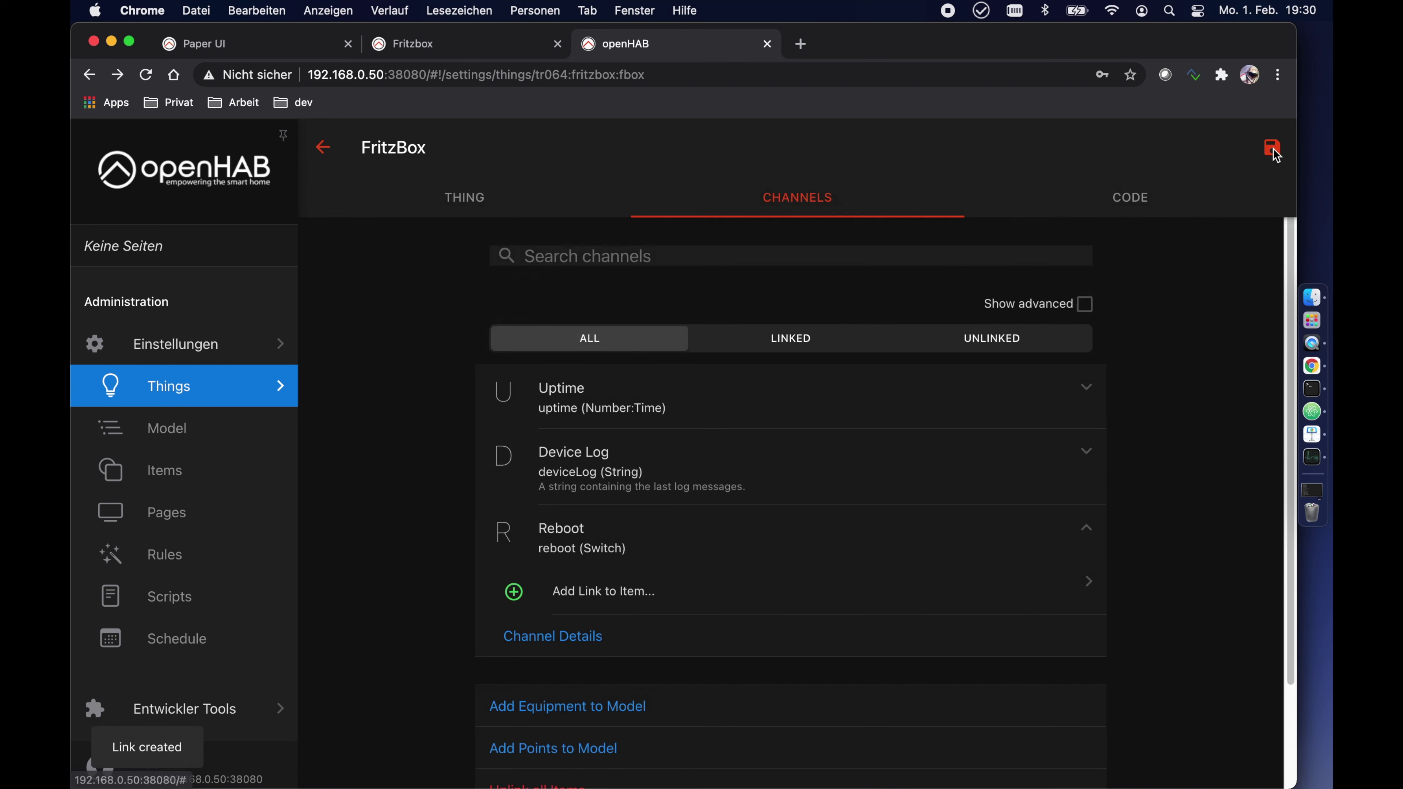
Step: Filter the things list by "fr" and view the channels of the LANDevice - FRITZ!Box 7530 thing
{"action": "left_click", "coordinate": [327, 149]}
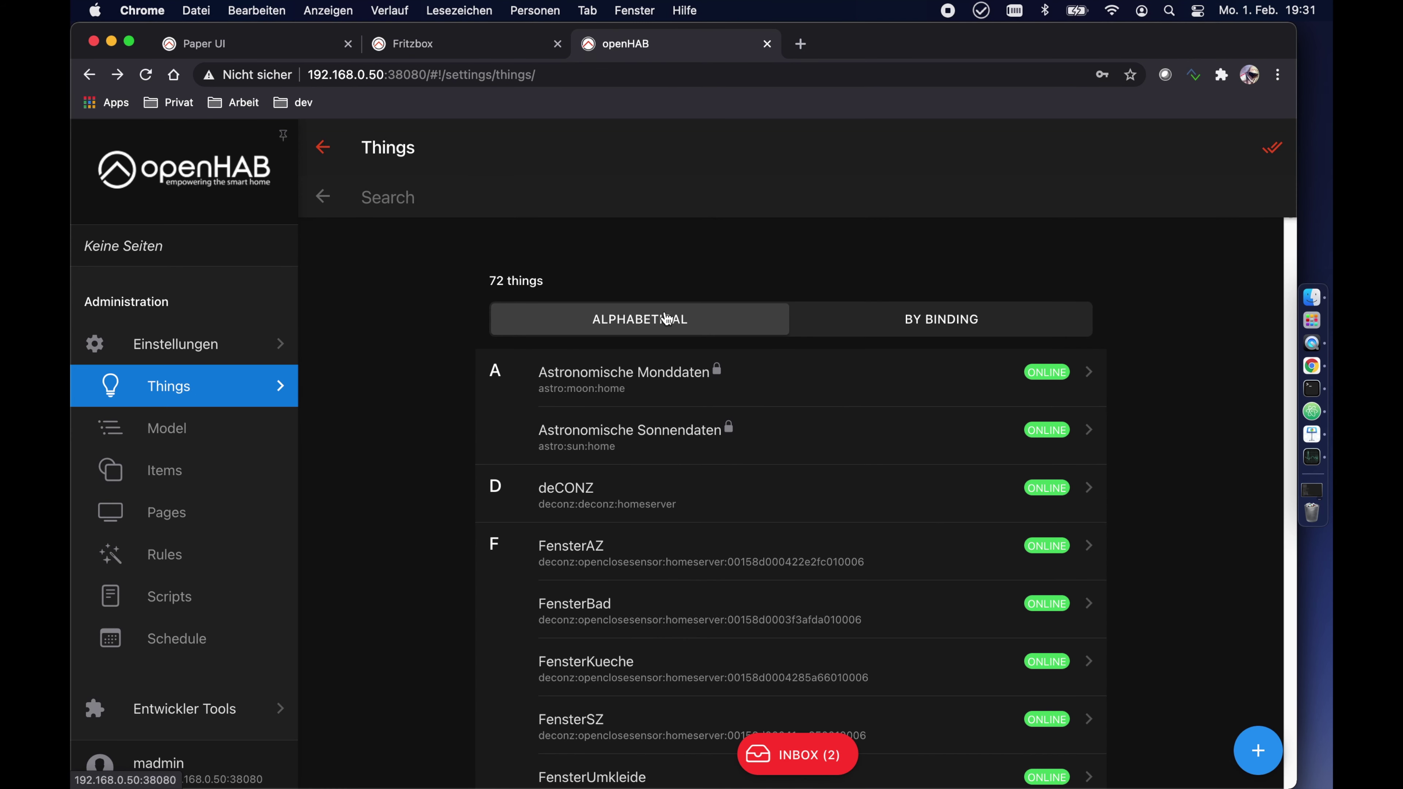
{"action": "type", "text": "fr"}
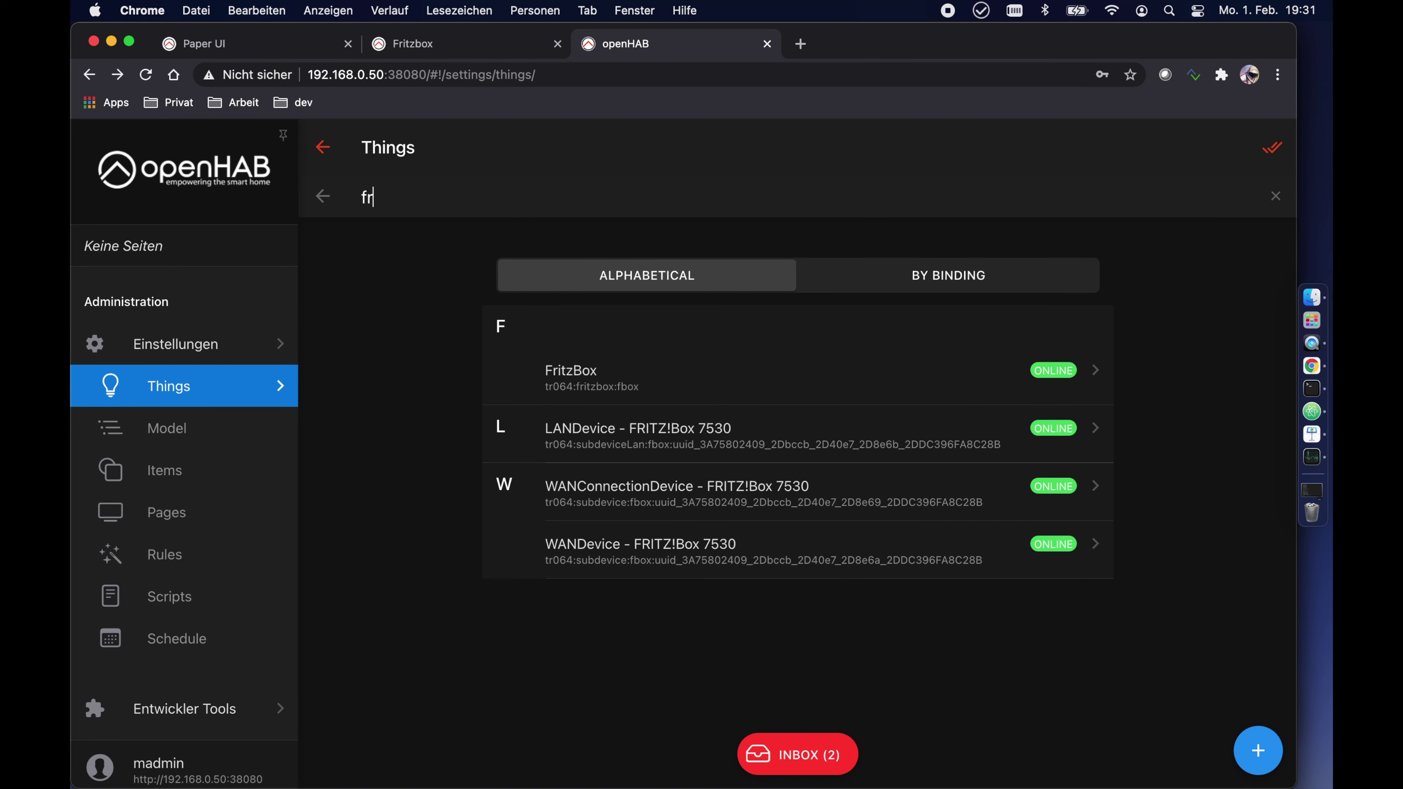
{"action": "left_click", "coordinate": [591, 434]}
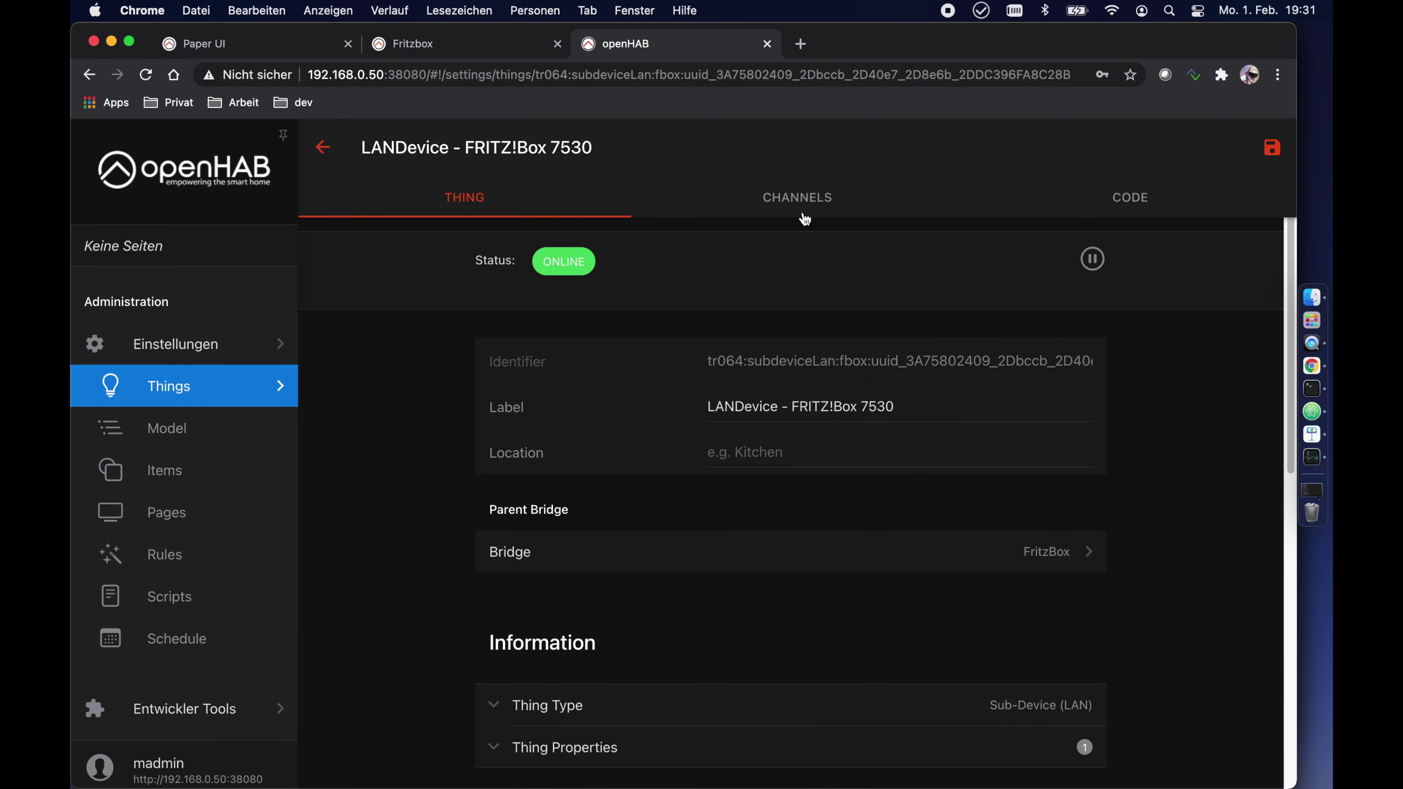
{"action": "left_click", "coordinate": [808, 211]}
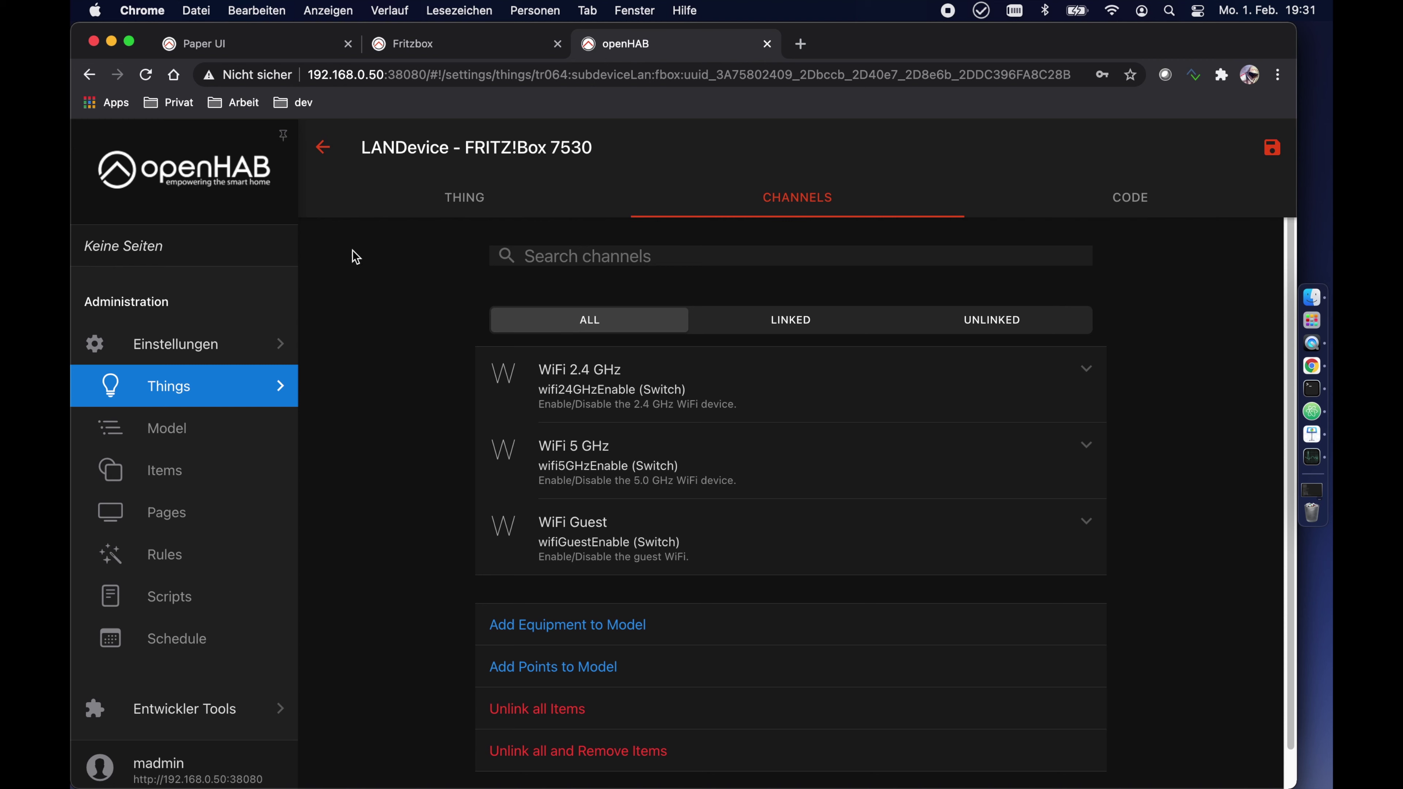
Step: Expand the WANConnectionDevice thing's WAN PPP-IP Address channel and compare it with the Public IP-Address entry on the Fritzbox sitemap page
{"action": "left_click", "coordinate": [321, 148]}
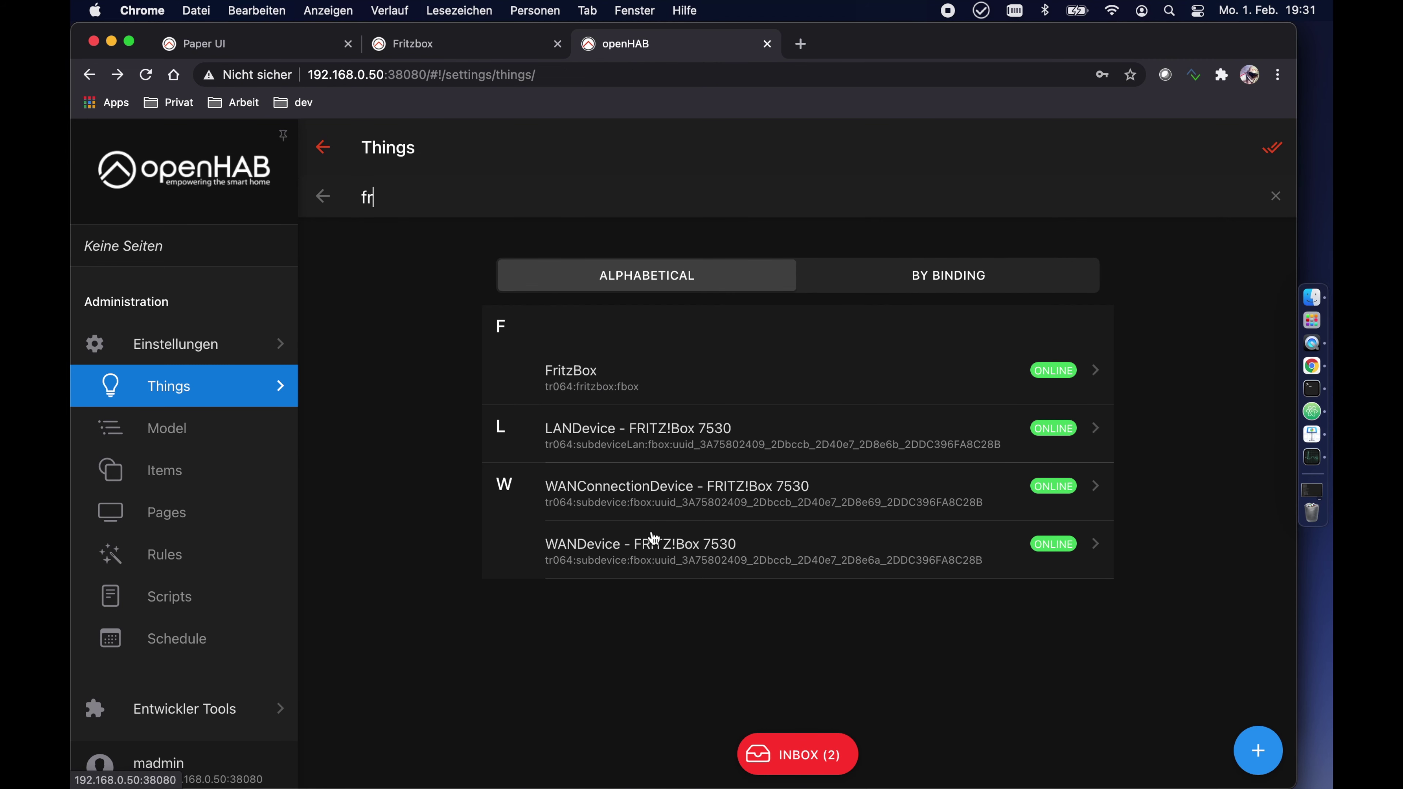
{"action": "left_click", "coordinate": [651, 500]}
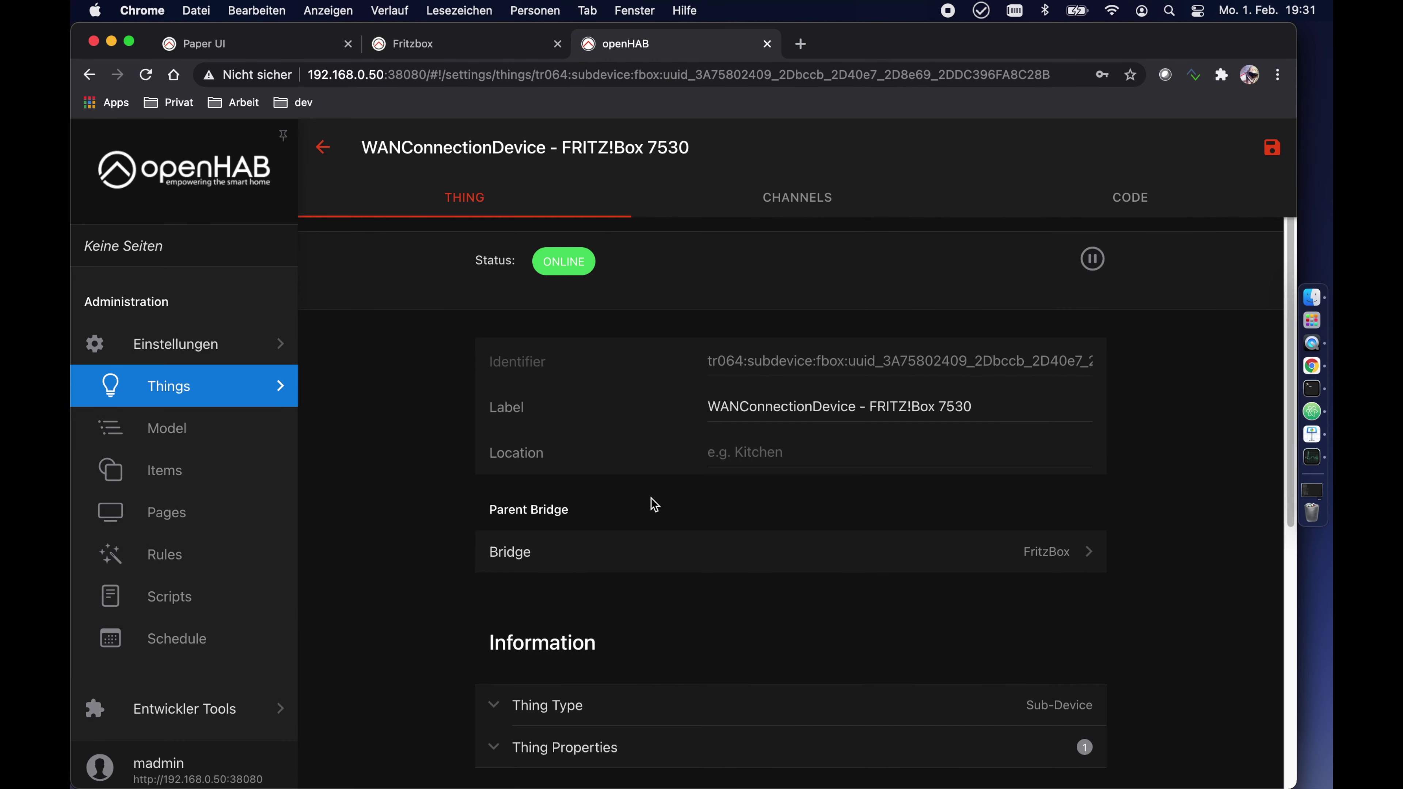
{"action": "left_click", "coordinate": [784, 199]}
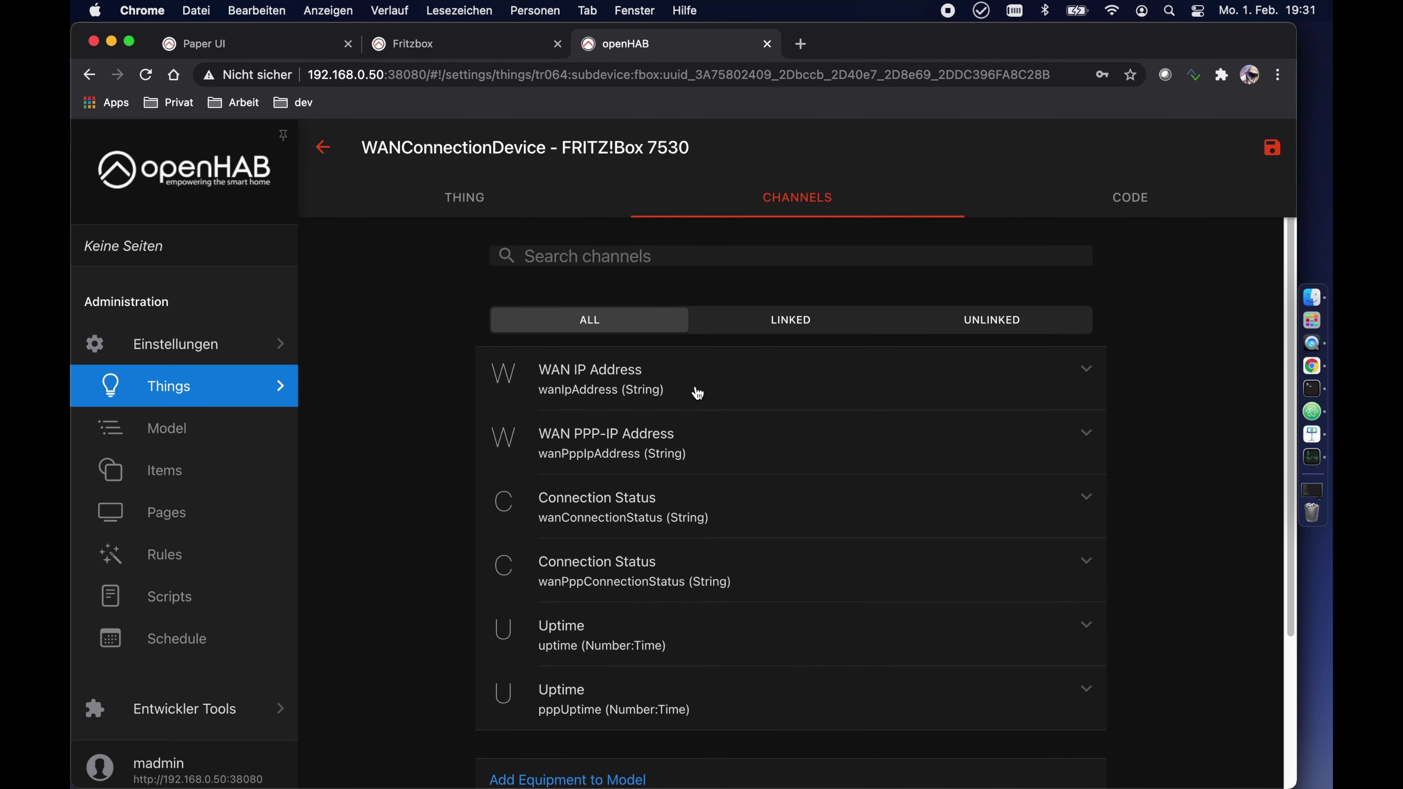
{"action": "left_click", "coordinate": [651, 440]}
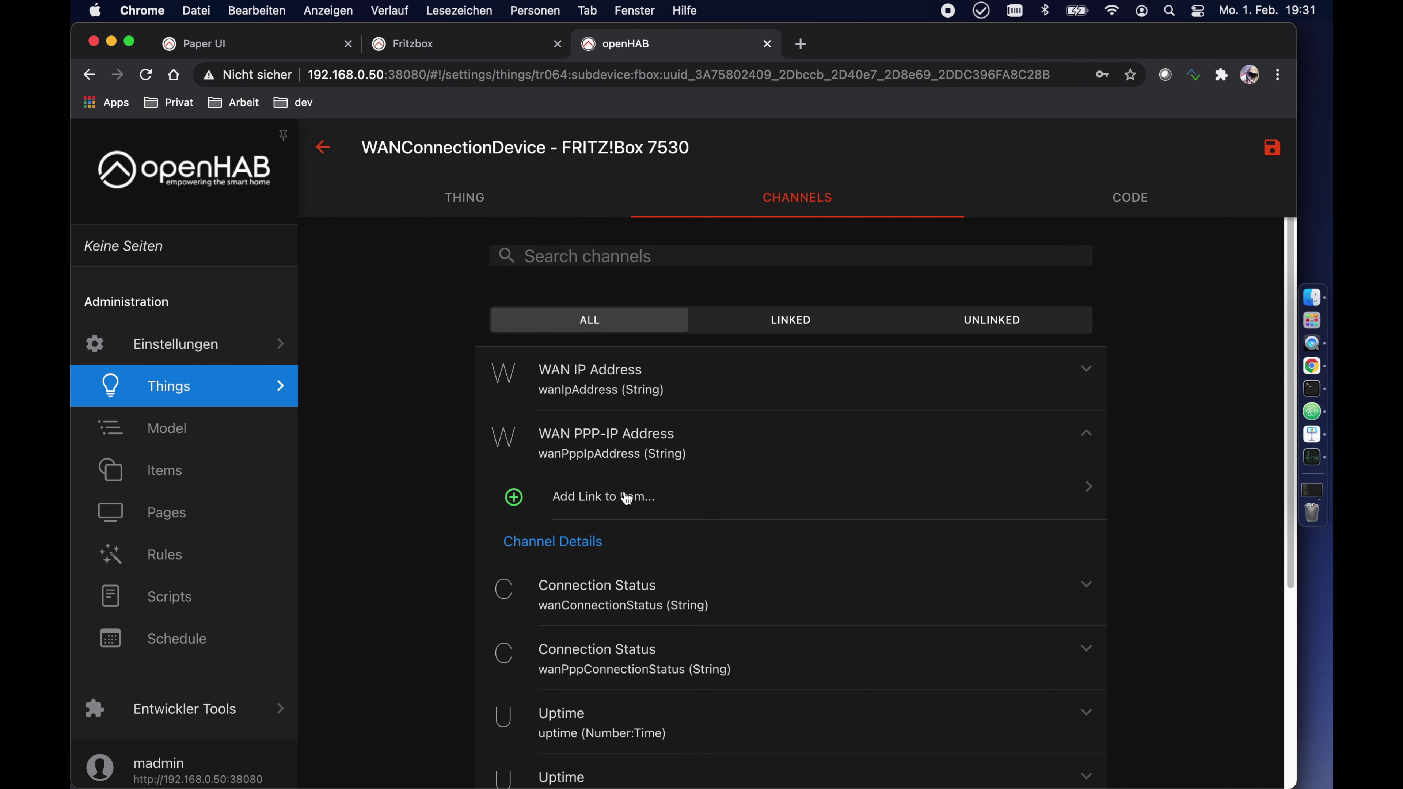
{"action": "left_click", "coordinate": [451, 47]}
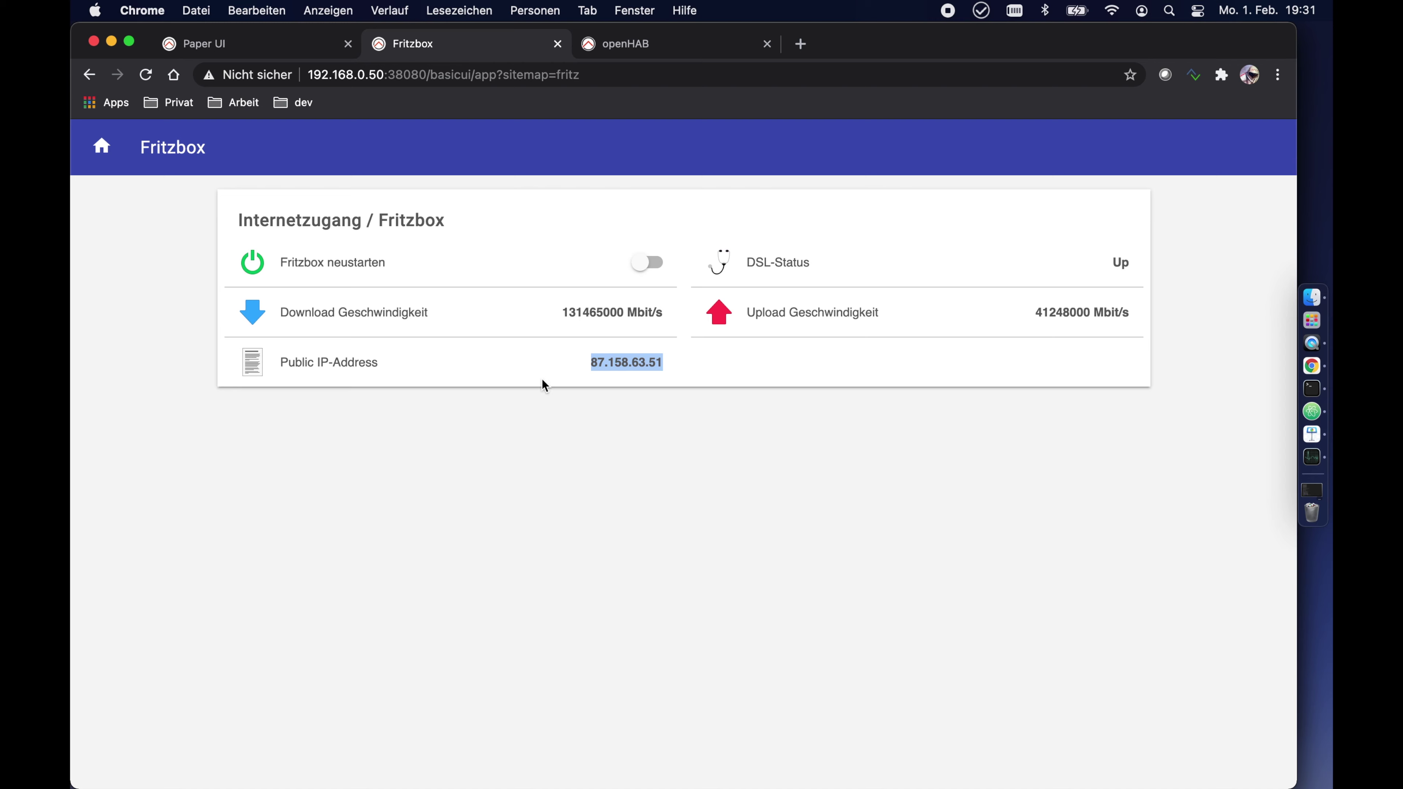
{"action": "left_click", "coordinate": [688, 53]}
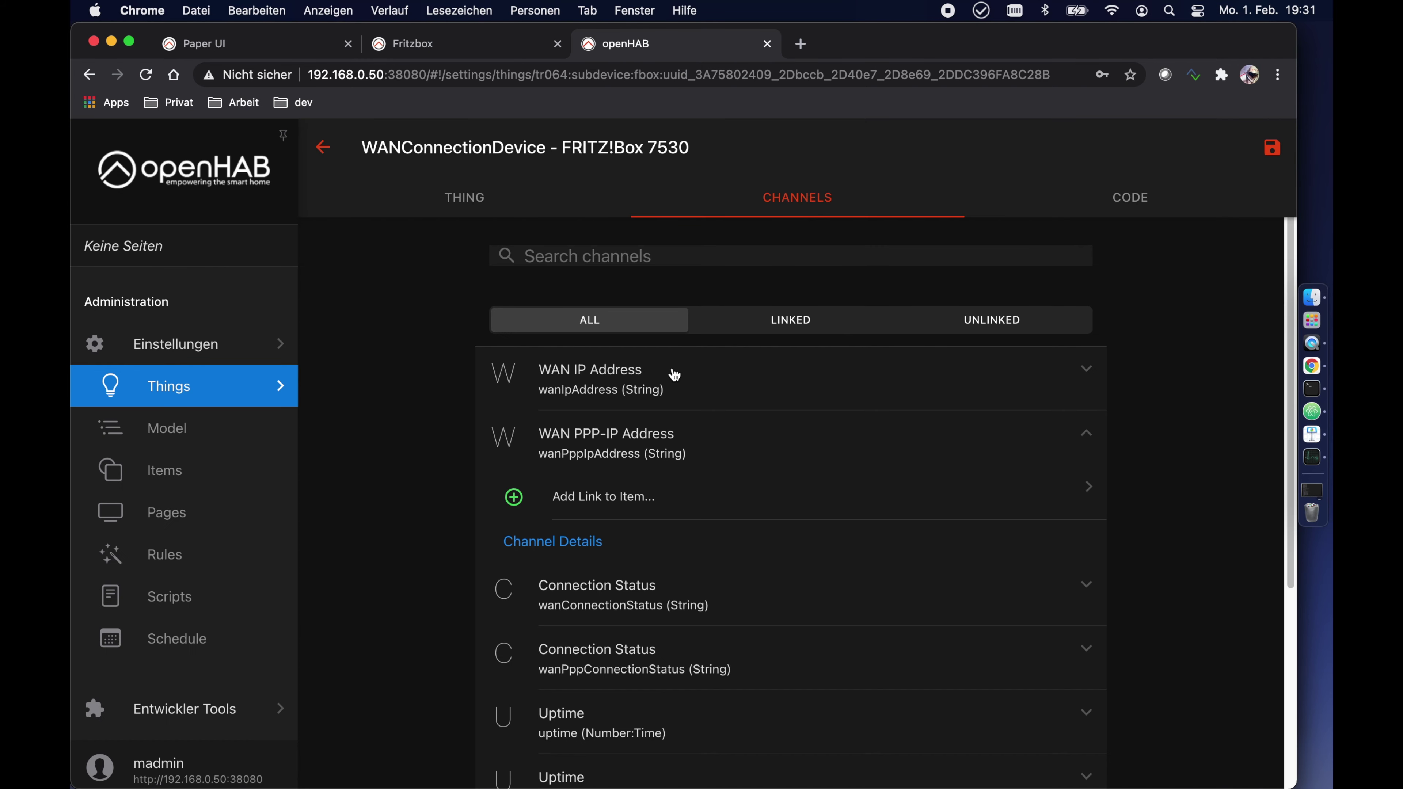
Step: Link the WAN PPP-IP Address channel to the existing item FBox WAN IP (fboxWanIP), save the link and collapse the channel
{"action": "left_click", "coordinate": [623, 499]}
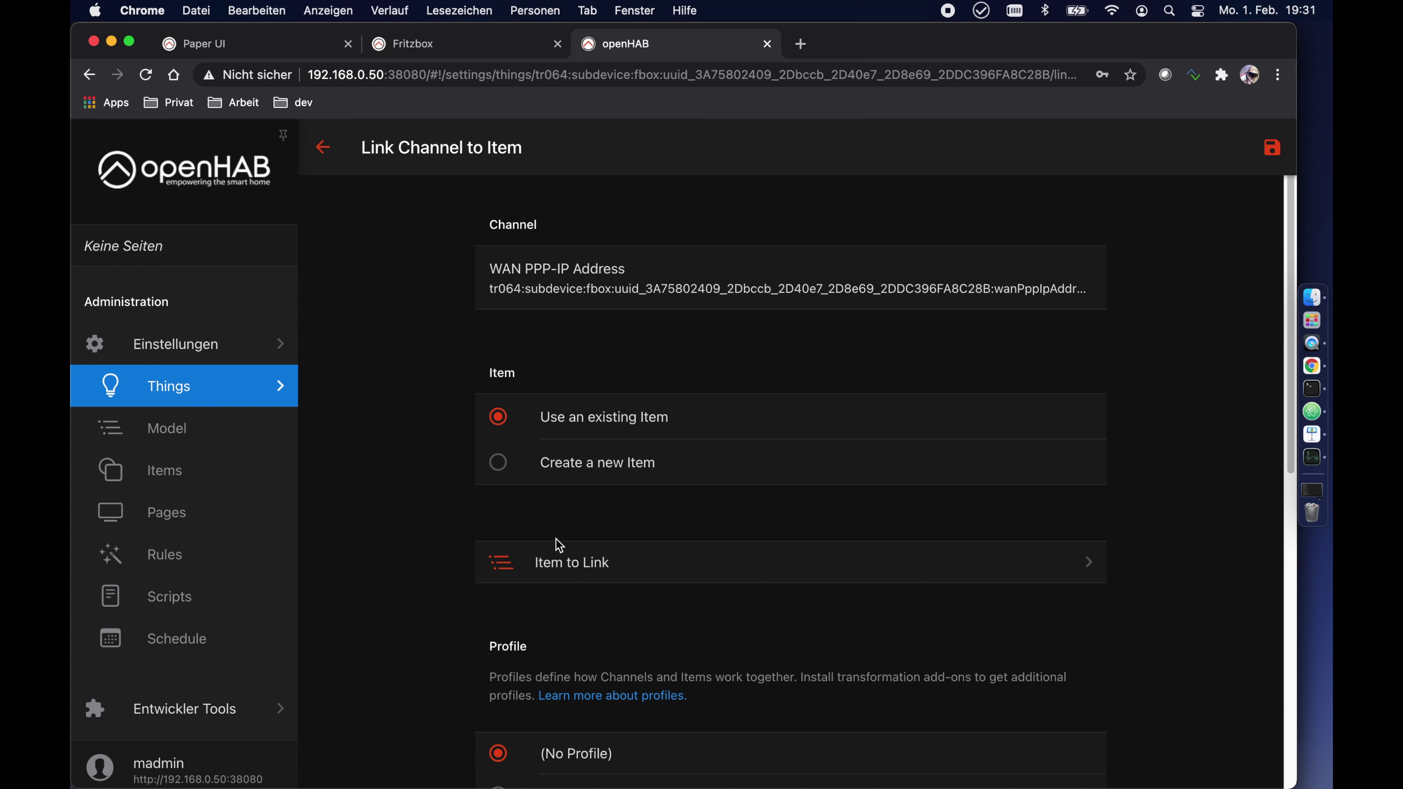
{"action": "left_click", "coordinate": [567, 574]}
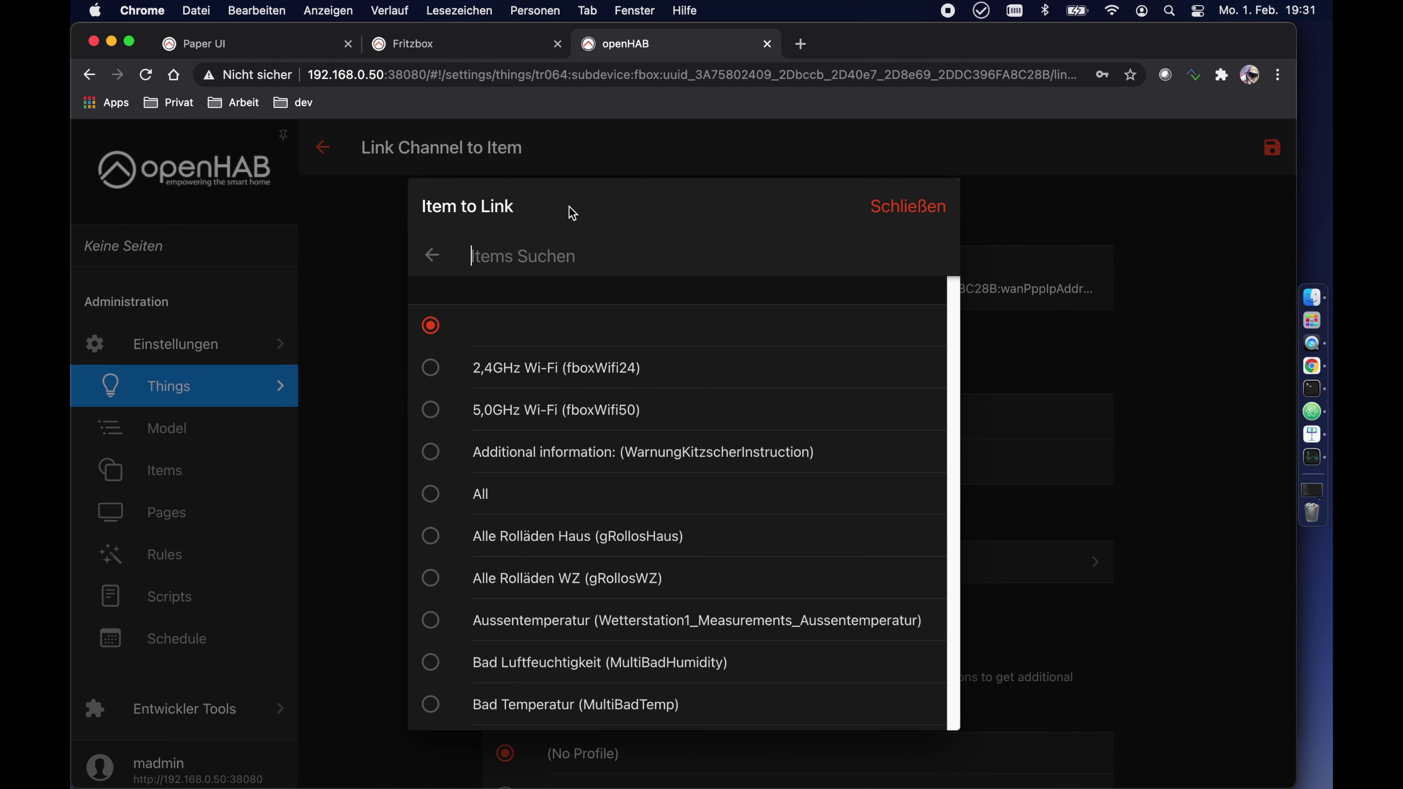
{"action": "type", "text": "fb"}
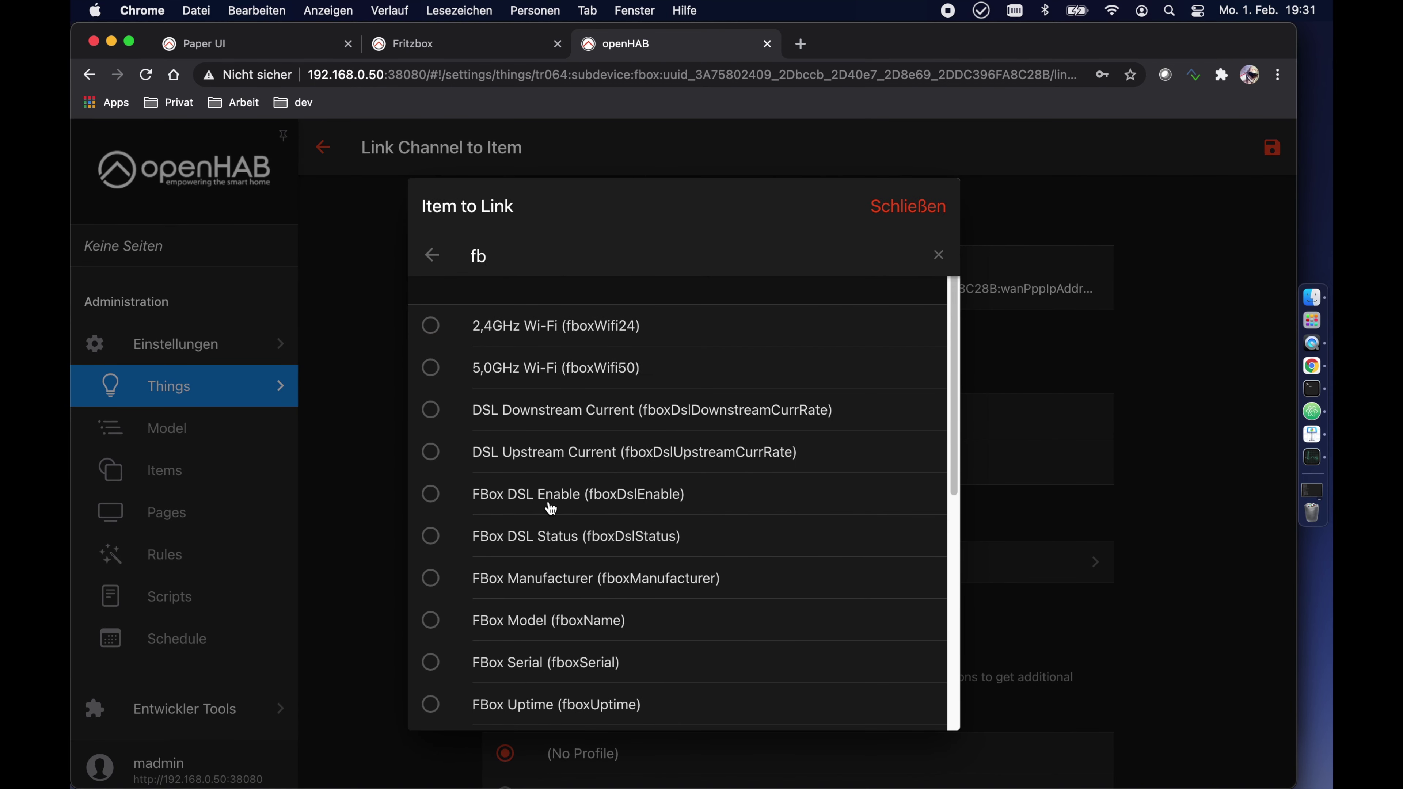
{"action": "scroll", "coordinate": [548, 618], "scroll_direction": "down", "scroll_amount": 3}
{"action": "scroll", "coordinate": [549, 620], "scroll_direction": "down", "scroll_amount": 2}
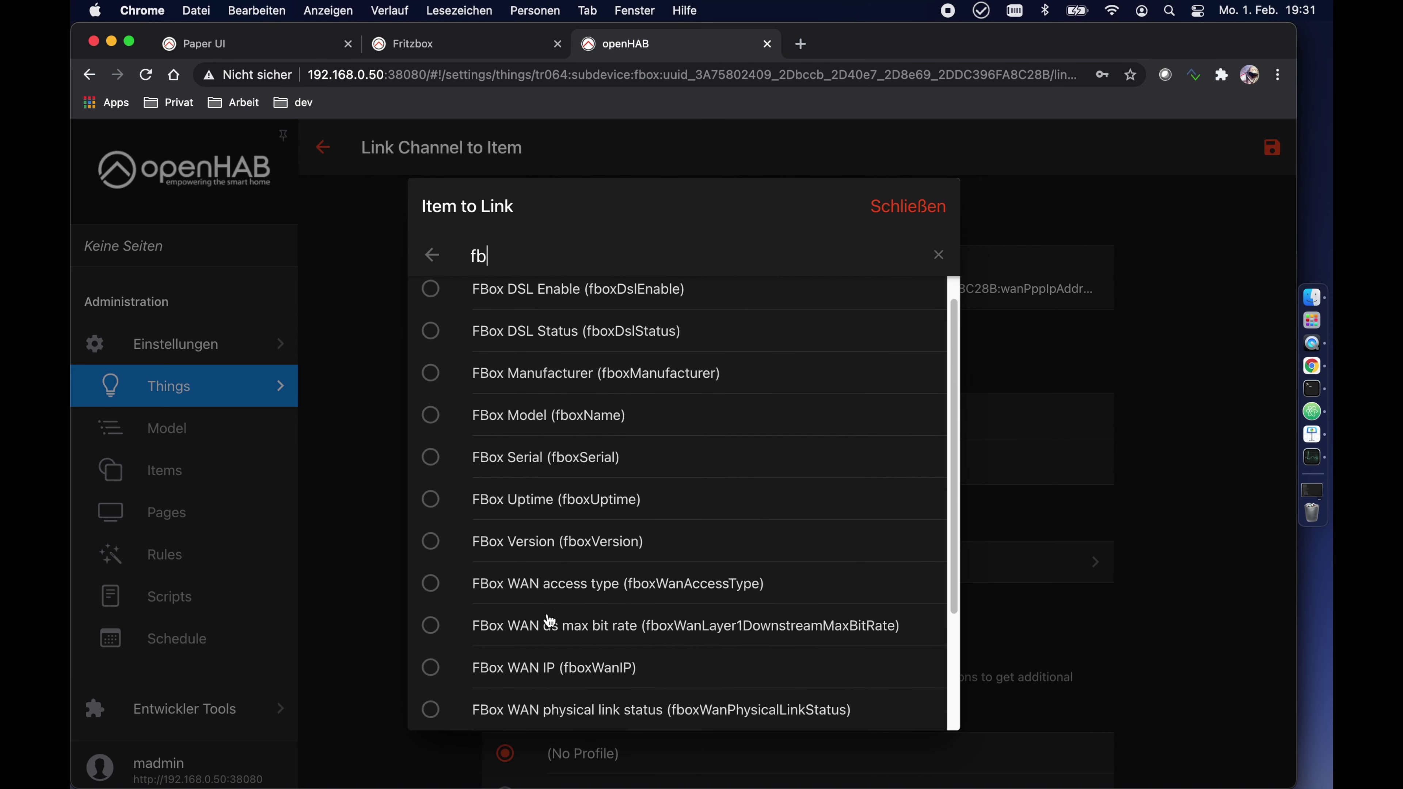
{"action": "scroll", "coordinate": [549, 620], "scroll_direction": "down", "scroll_amount": 1}
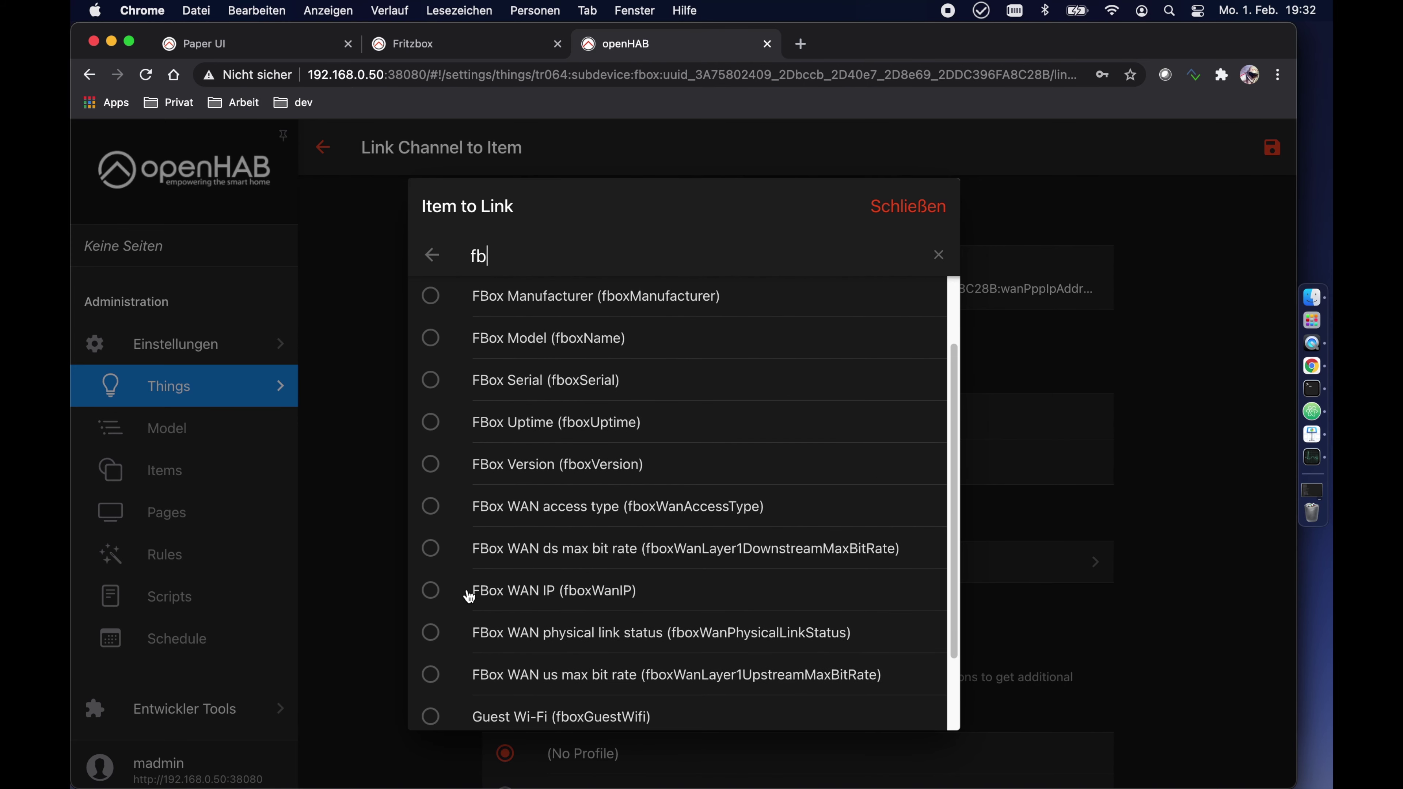
{"action": "left_click", "coordinate": [436, 593]}
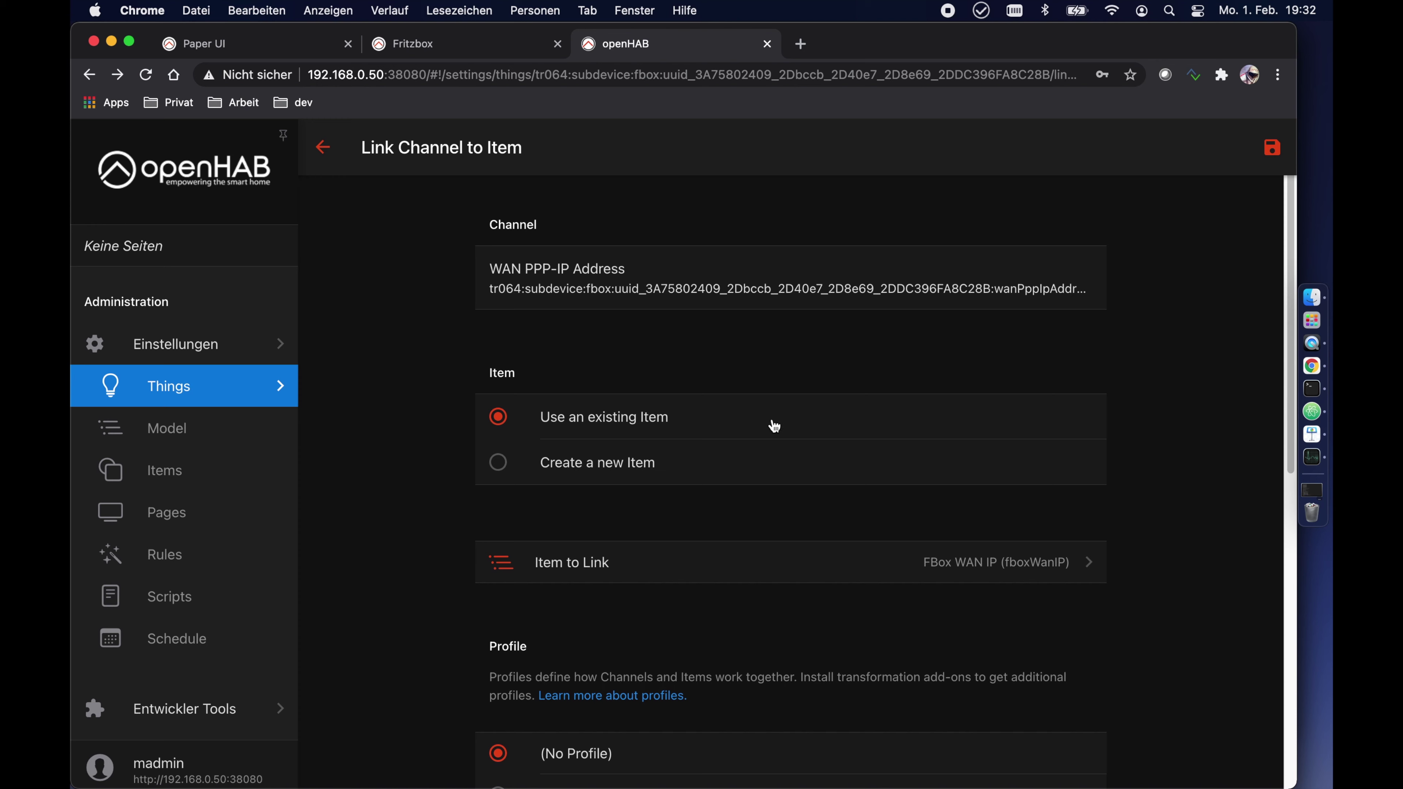
{"action": "left_click", "coordinate": [1272, 148]}
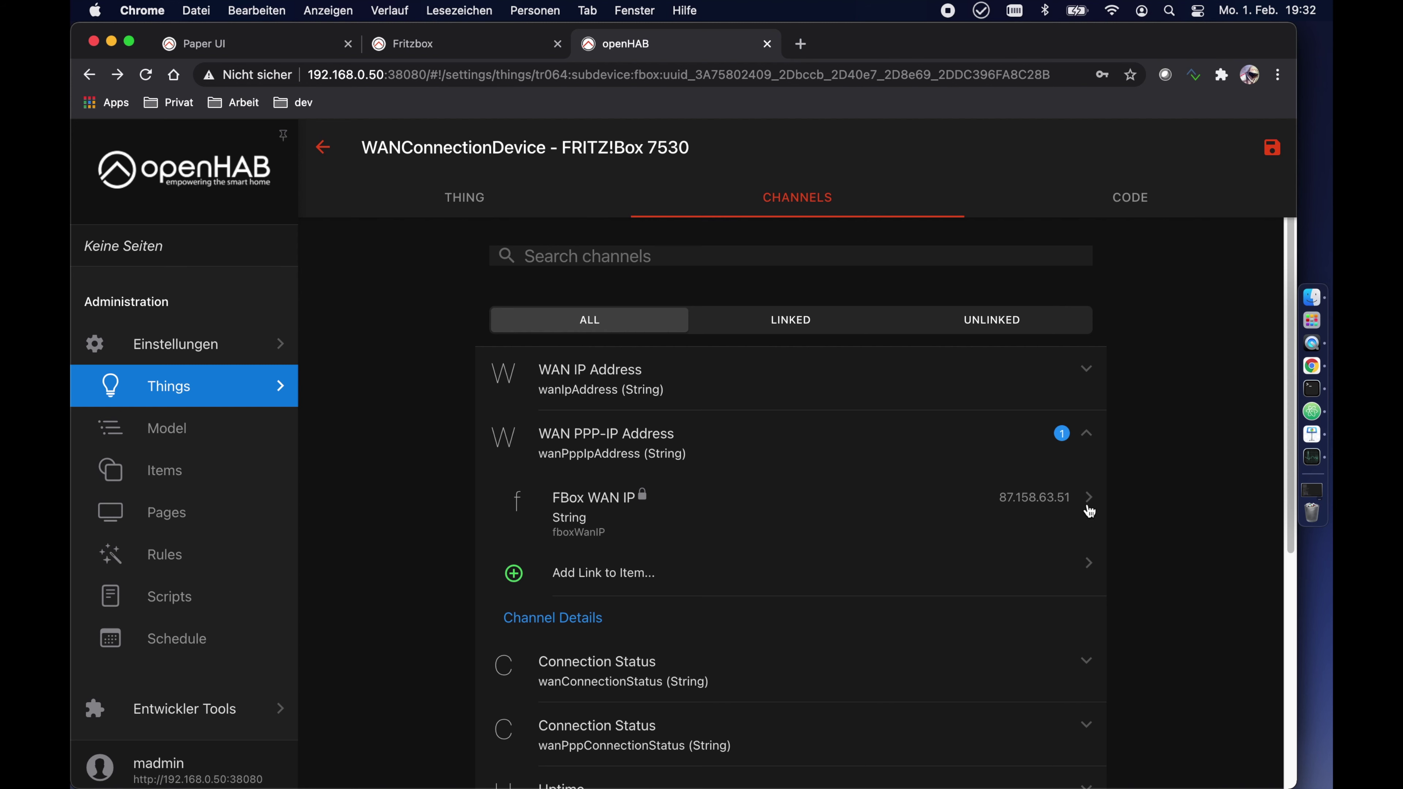
{"action": "left_click", "coordinate": [1087, 436]}
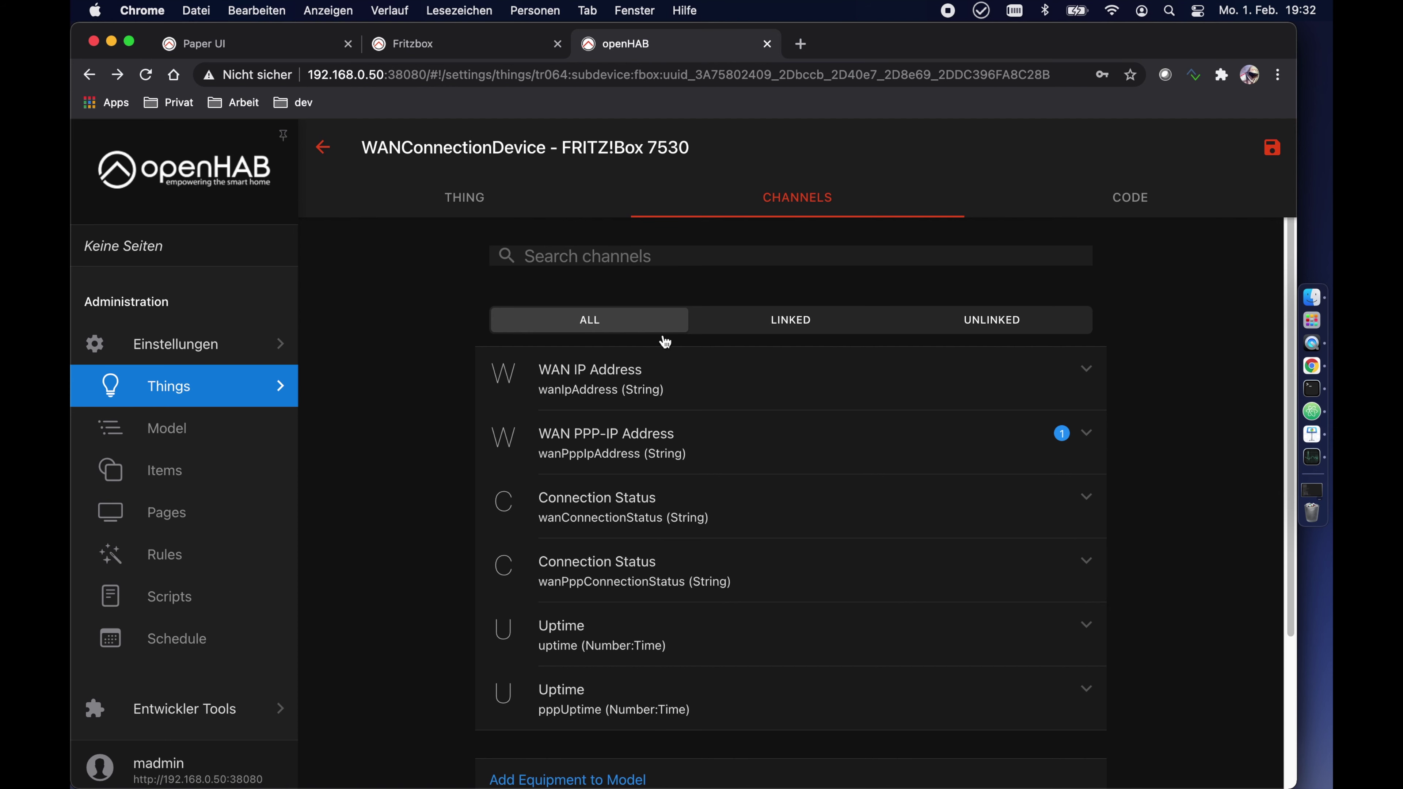
Step: Filter the things list by "fr" and open the channels of the WANDevice - FRITZ!Box 7530 thing
{"action": "left_click", "coordinate": [322, 150]}
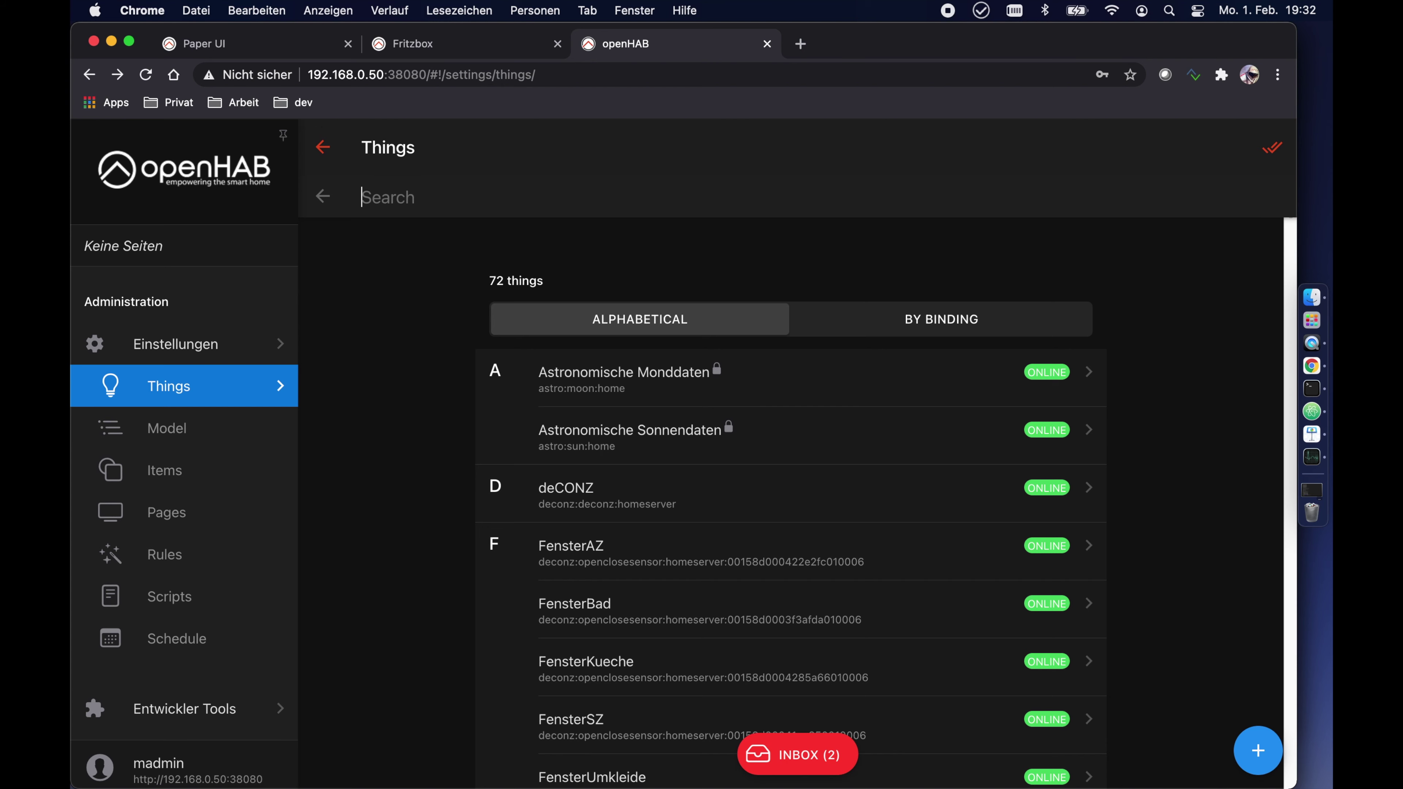
{"action": "type", "text": "fr"}
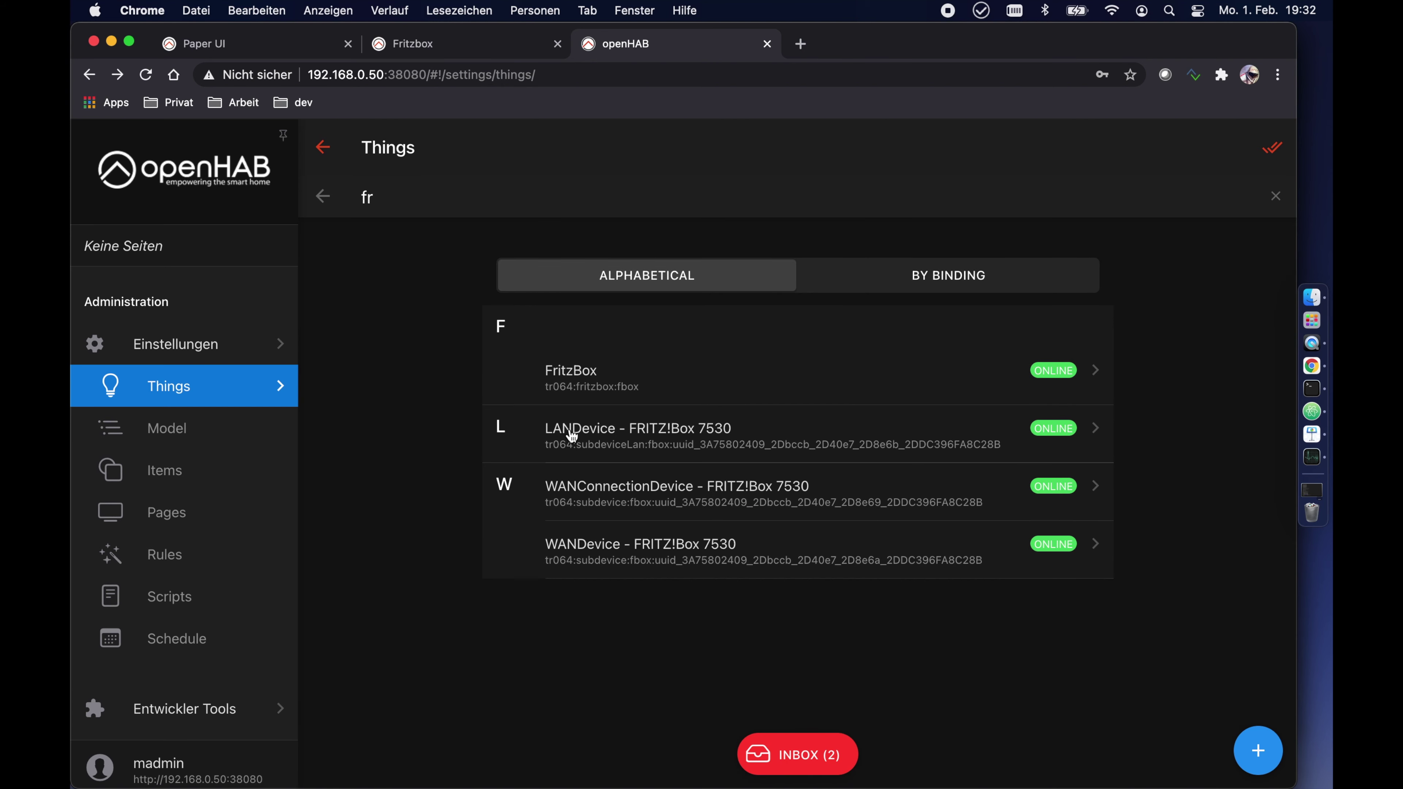
{"action": "left_click", "coordinate": [608, 549]}
{"action": "left_click", "coordinate": [798, 200]}
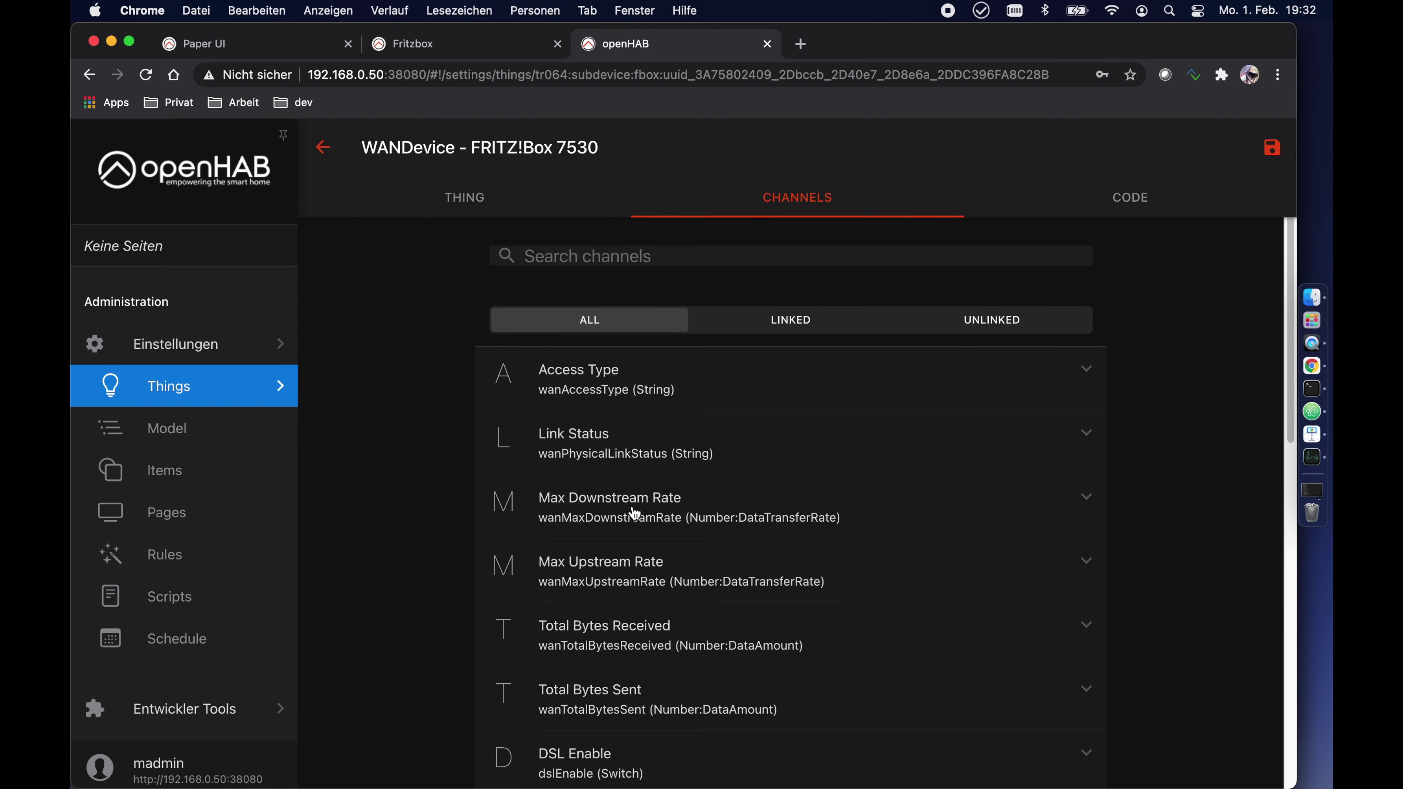
Step: Review the WANDevice's available channels, from access type and stream rates to the DSL status, noise margin, attenuation and error channels
{"action": "scroll", "coordinate": [635, 513], "scroll_direction": "down", "scroll_amount": 2}
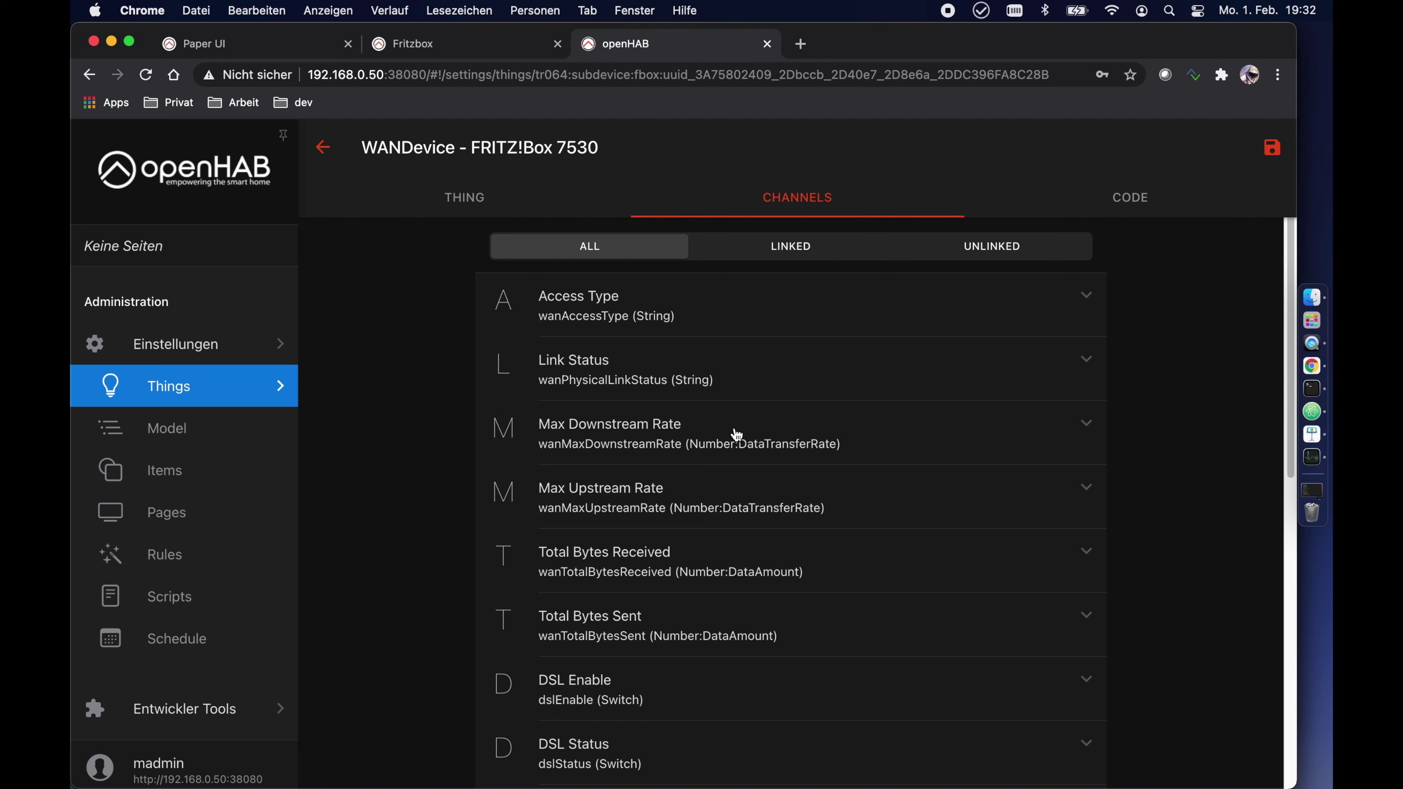
{"action": "scroll", "coordinate": [864, 497], "scroll_direction": "down", "scroll_amount": 5}
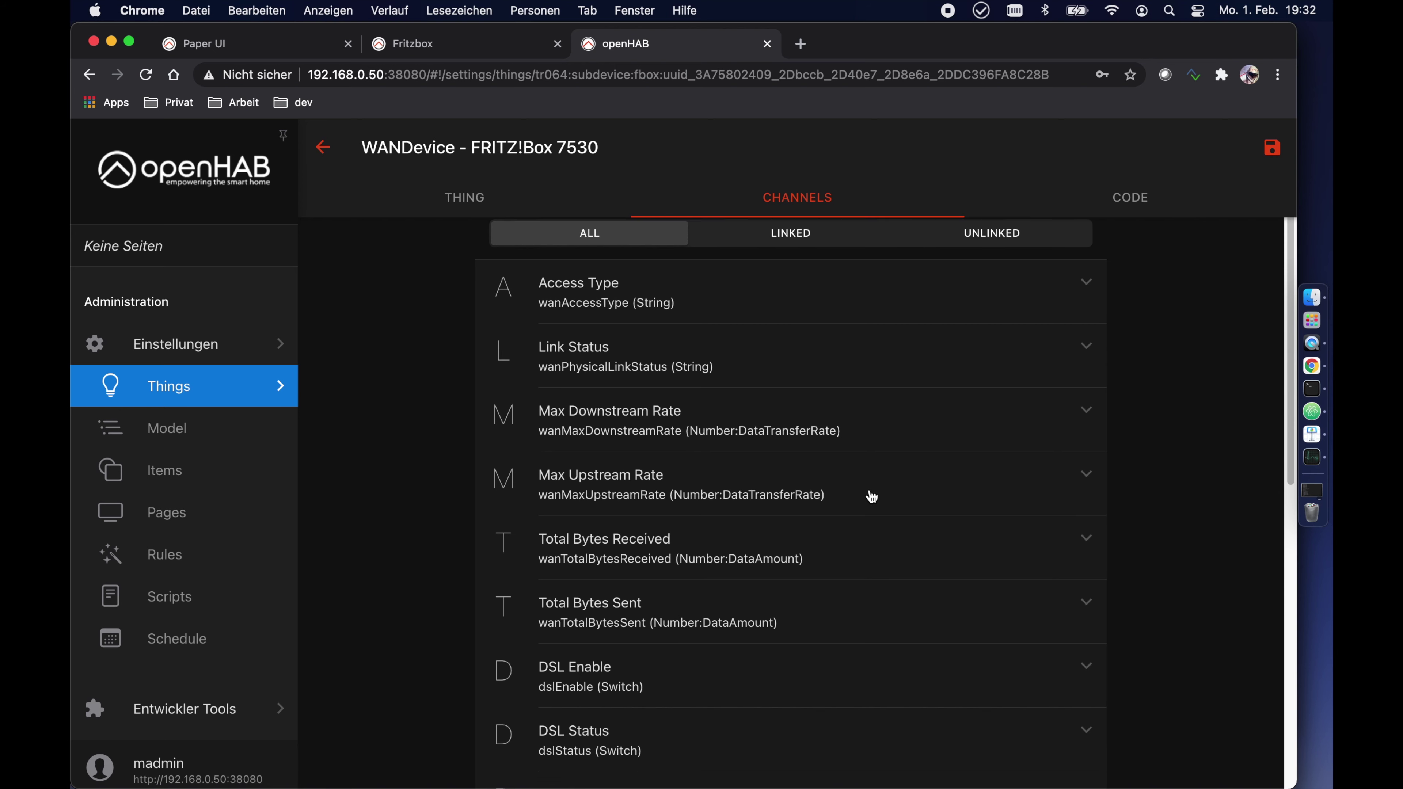
{"action": "scroll", "coordinate": [872, 496], "scroll_direction": "down", "scroll_amount": 3}
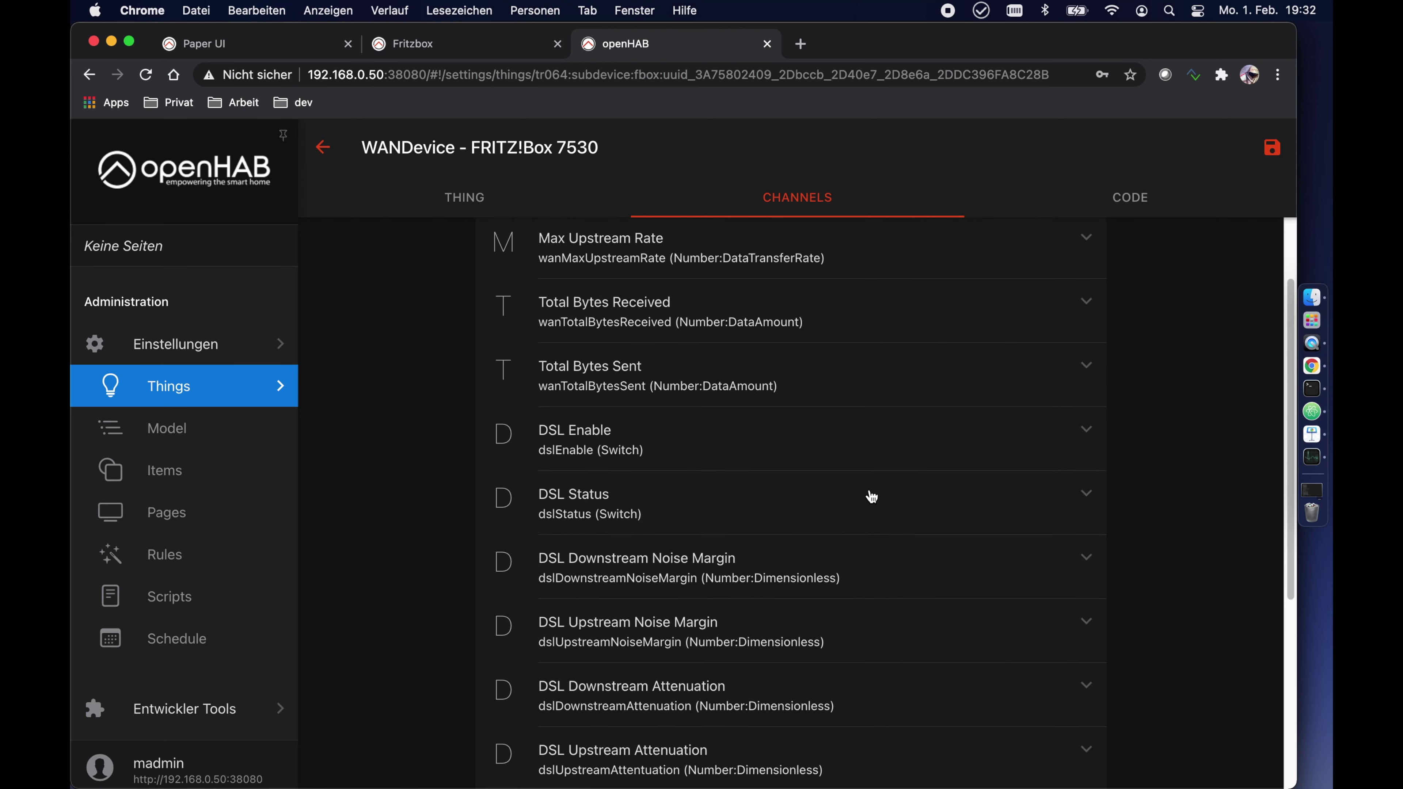
{"action": "scroll", "coordinate": [872, 496], "scroll_direction": "down", "scroll_amount": 2}
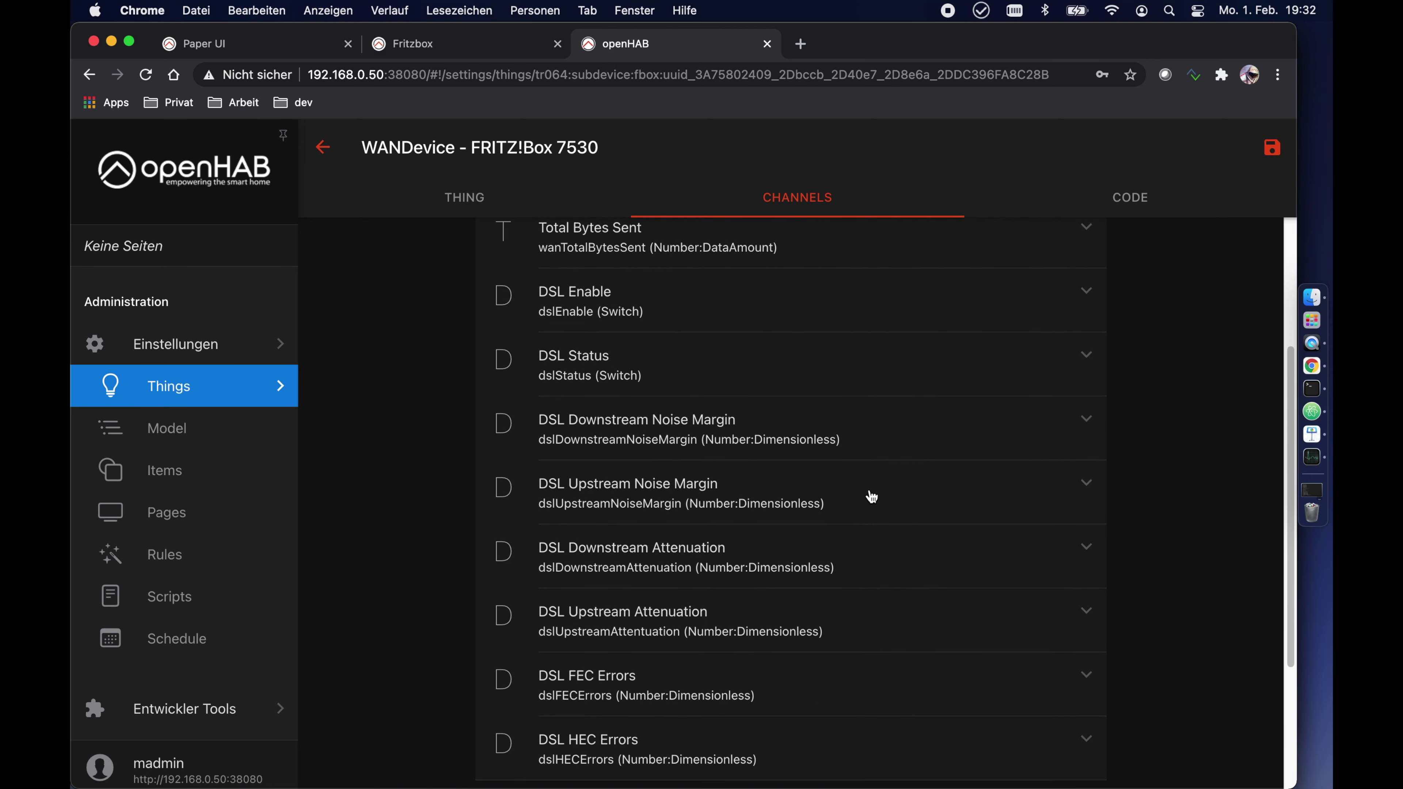
{"action": "scroll", "coordinate": [869, 629], "scroll_direction": "down", "scroll_amount": 3}
{"action": "scroll", "coordinate": [868, 627], "scroll_direction": "up", "scroll_amount": 4}
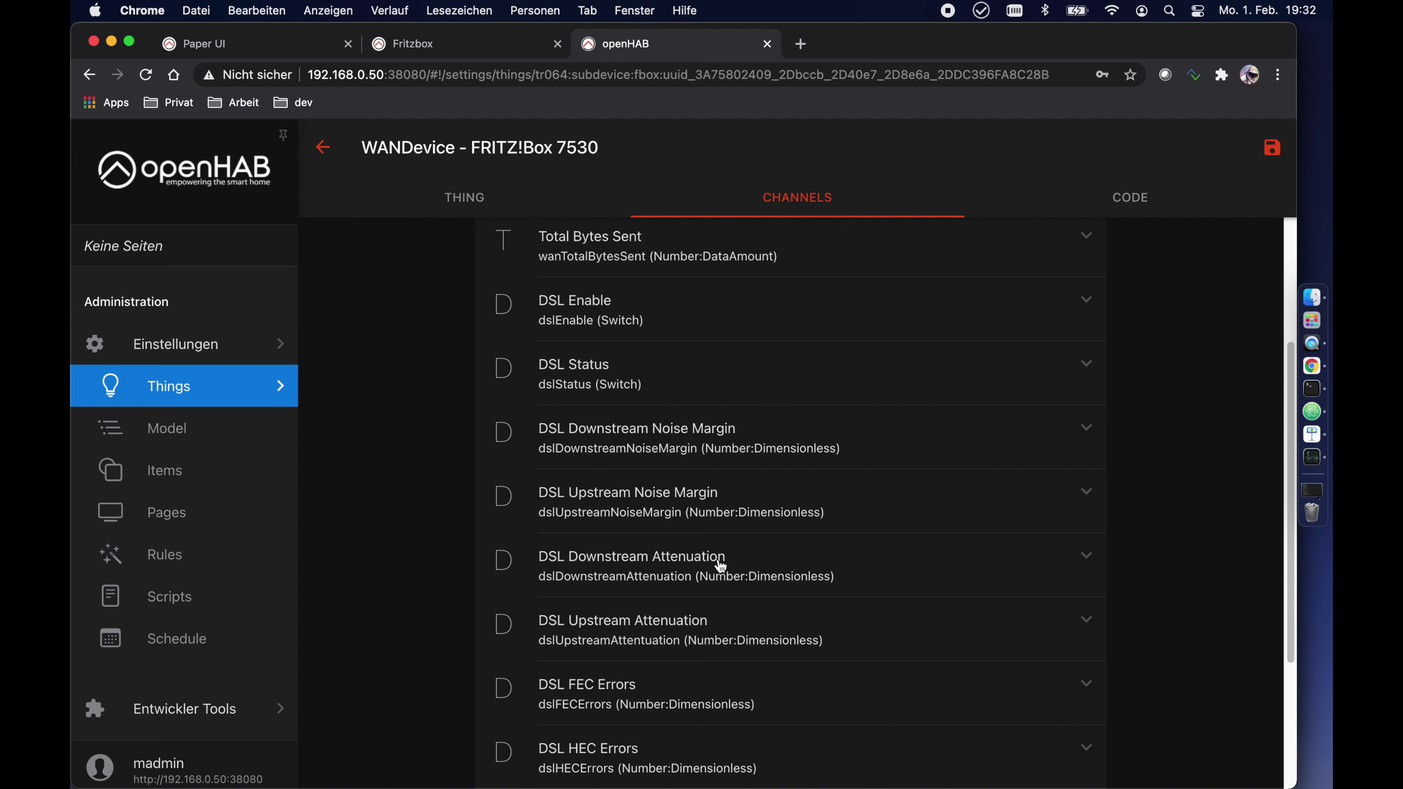
{"action": "scroll", "coordinate": [811, 565], "scroll_direction": "up", "scroll_amount": 1}
{"action": "scroll", "coordinate": [811, 565], "scroll_direction": "down", "scroll_amount": 2}
{"action": "scroll", "coordinate": [812, 565], "scroll_direction": "up", "scroll_amount": 10}
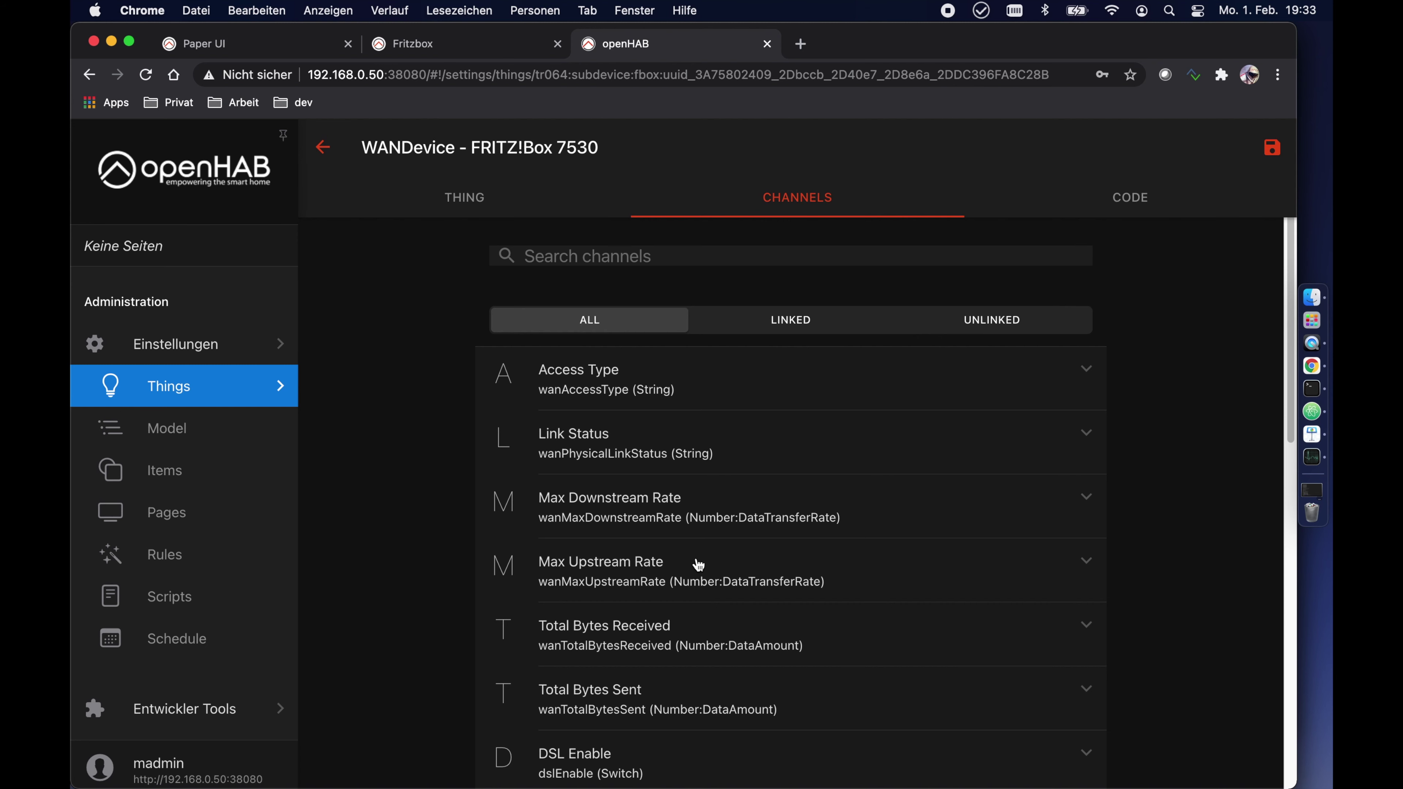
Step: Link the WANDevice's Max Downstream Rate channel to the existing item DSL Downstream Current (fboxDslDownstreamCurrRate) and save the link
{"action": "left_click", "coordinate": [771, 503]}
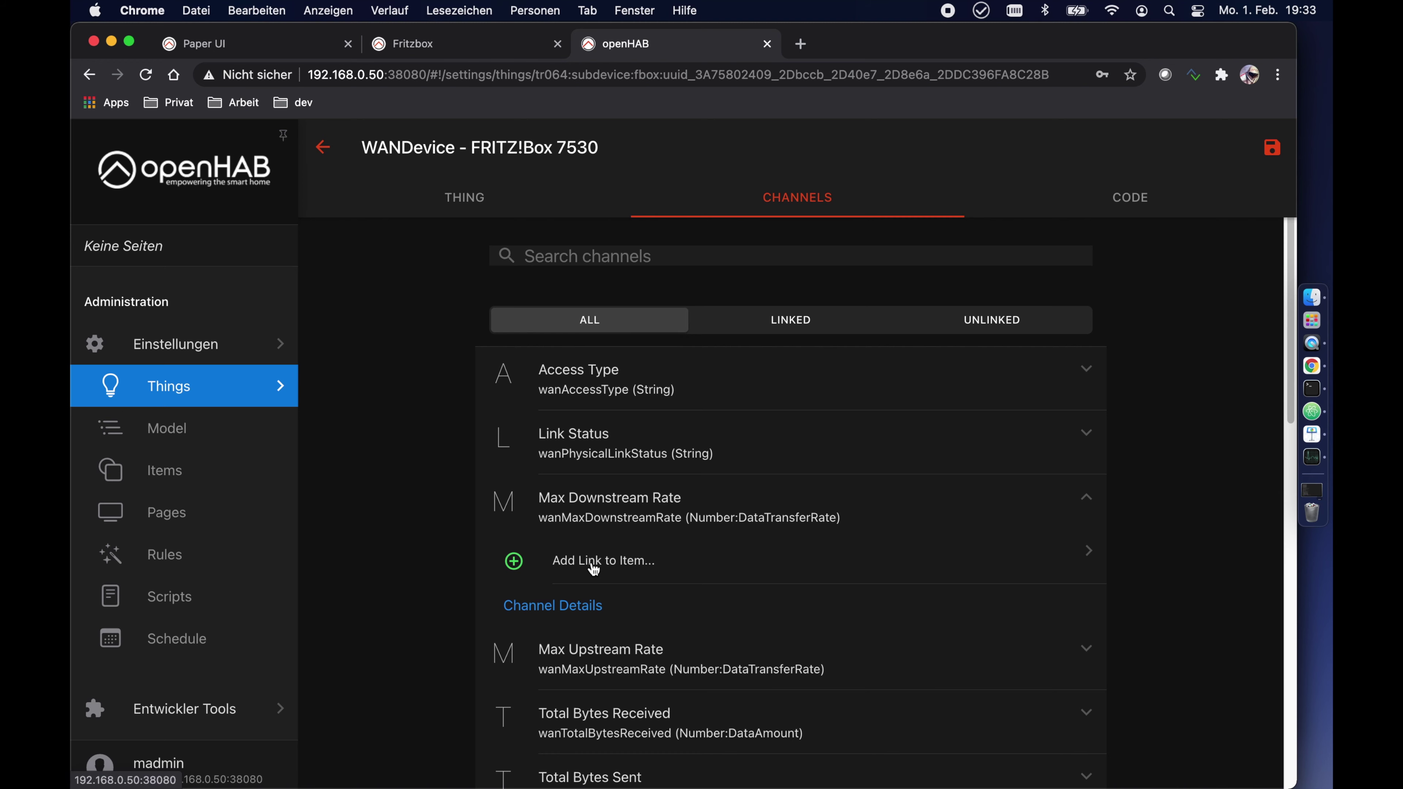
{"action": "left_click", "coordinate": [594, 569]}
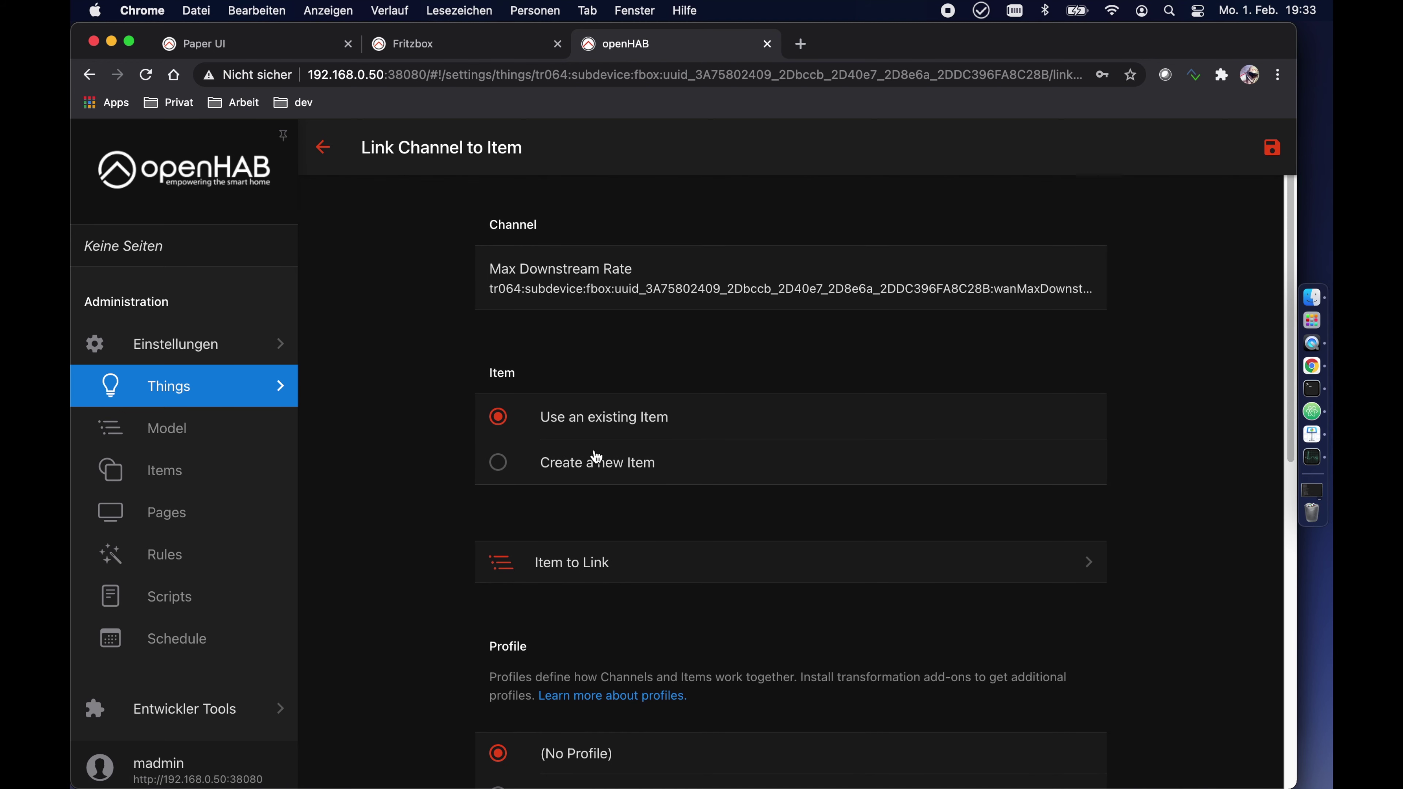
{"action": "left_click", "coordinate": [573, 564]}
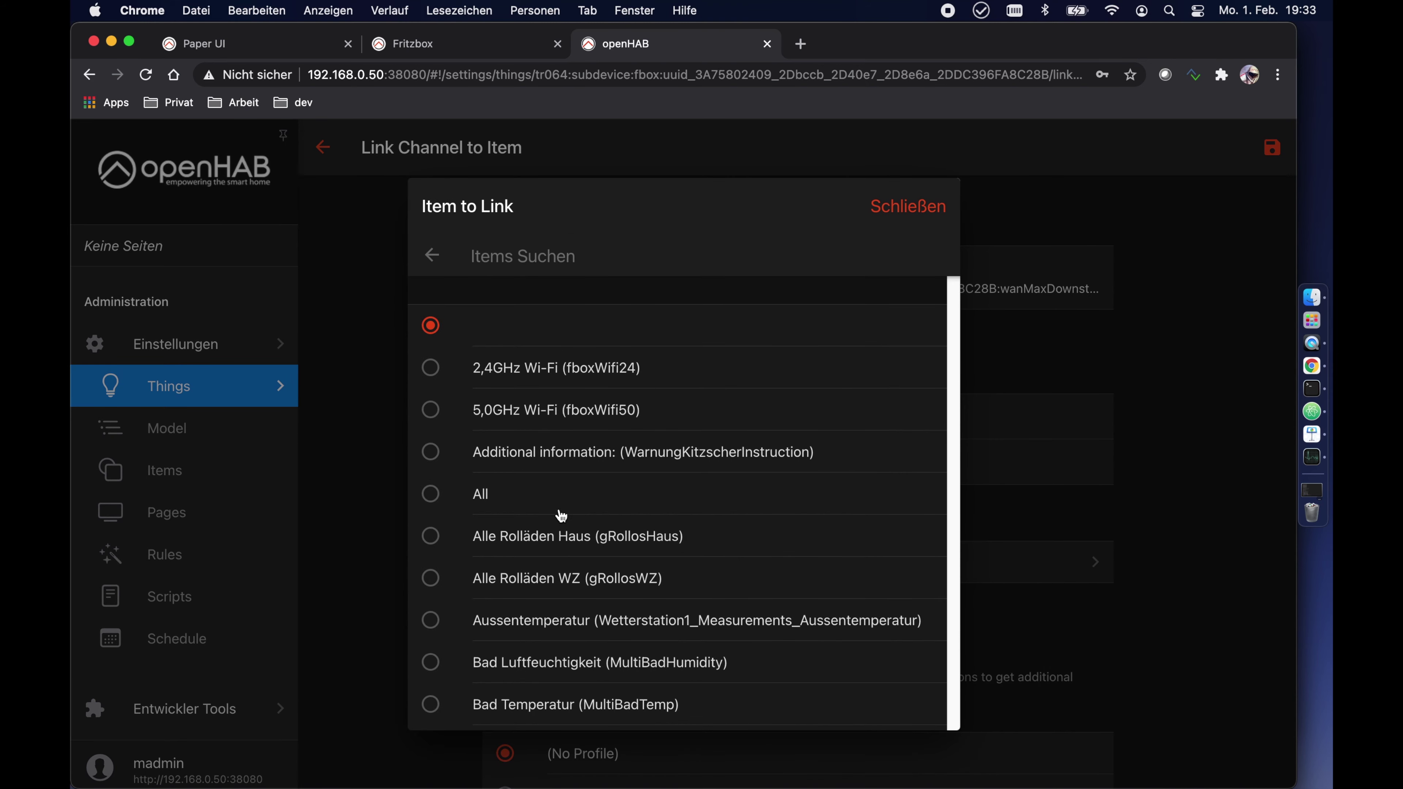
{"action": "type", "text": "fb"}
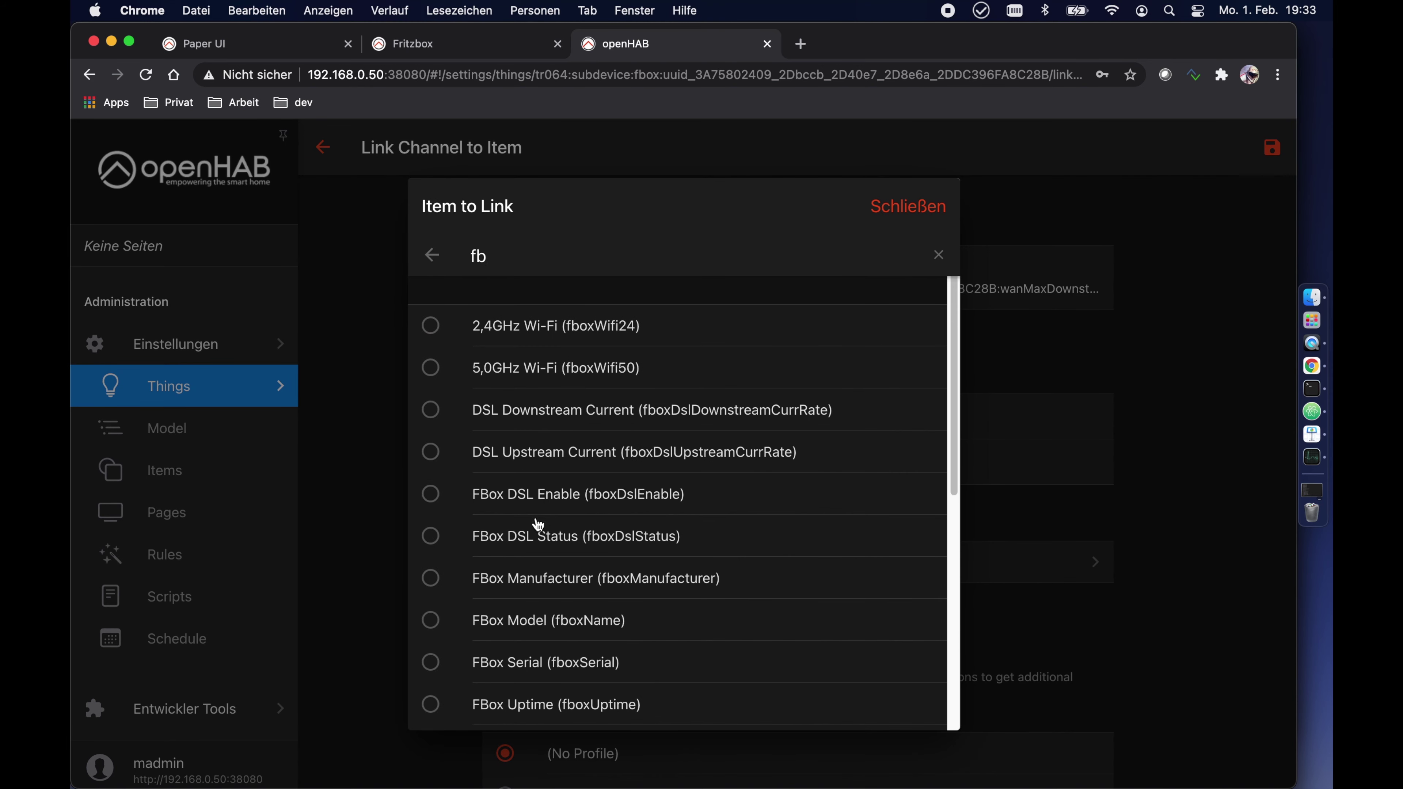
{"action": "left_click", "coordinate": [517, 410]}
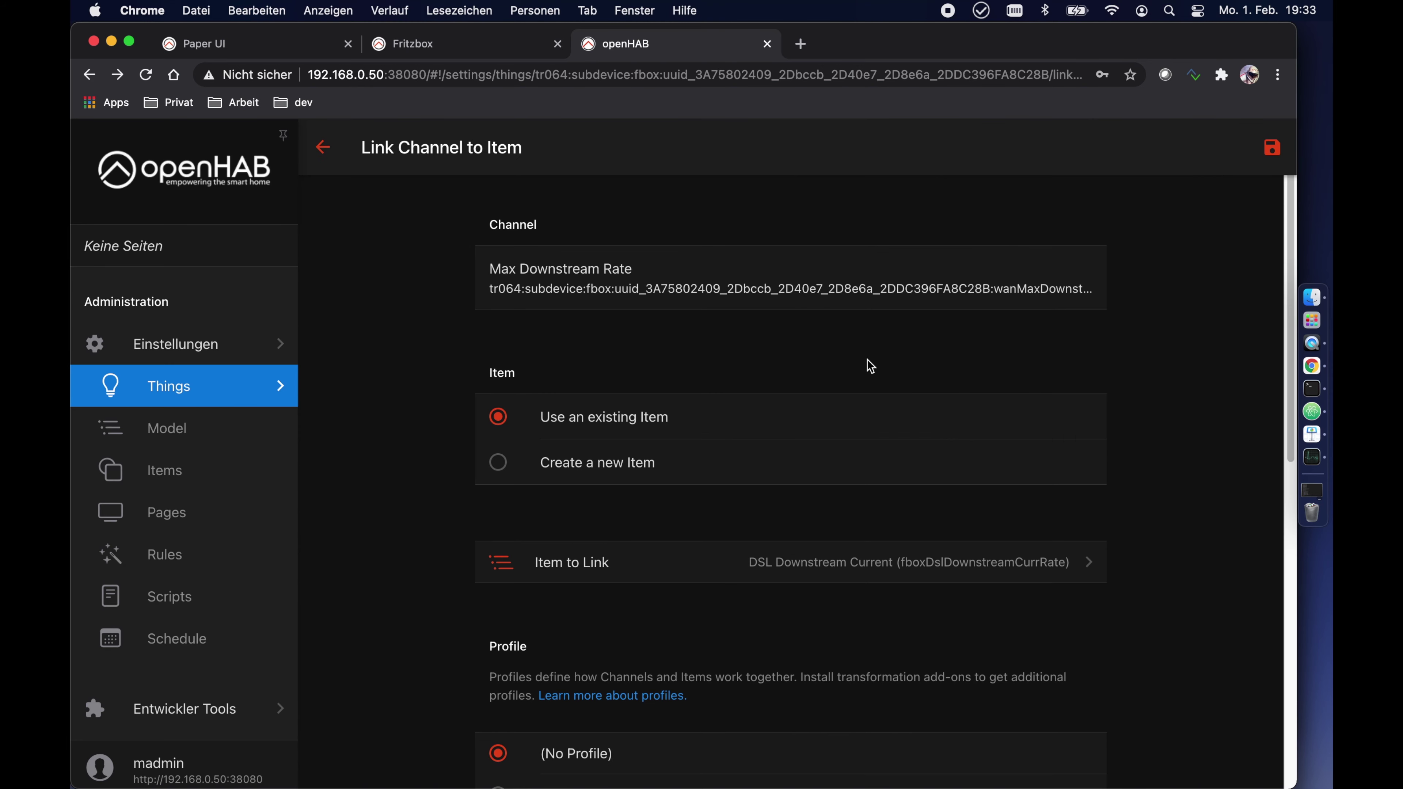
{"action": "left_click", "coordinate": [1272, 148]}
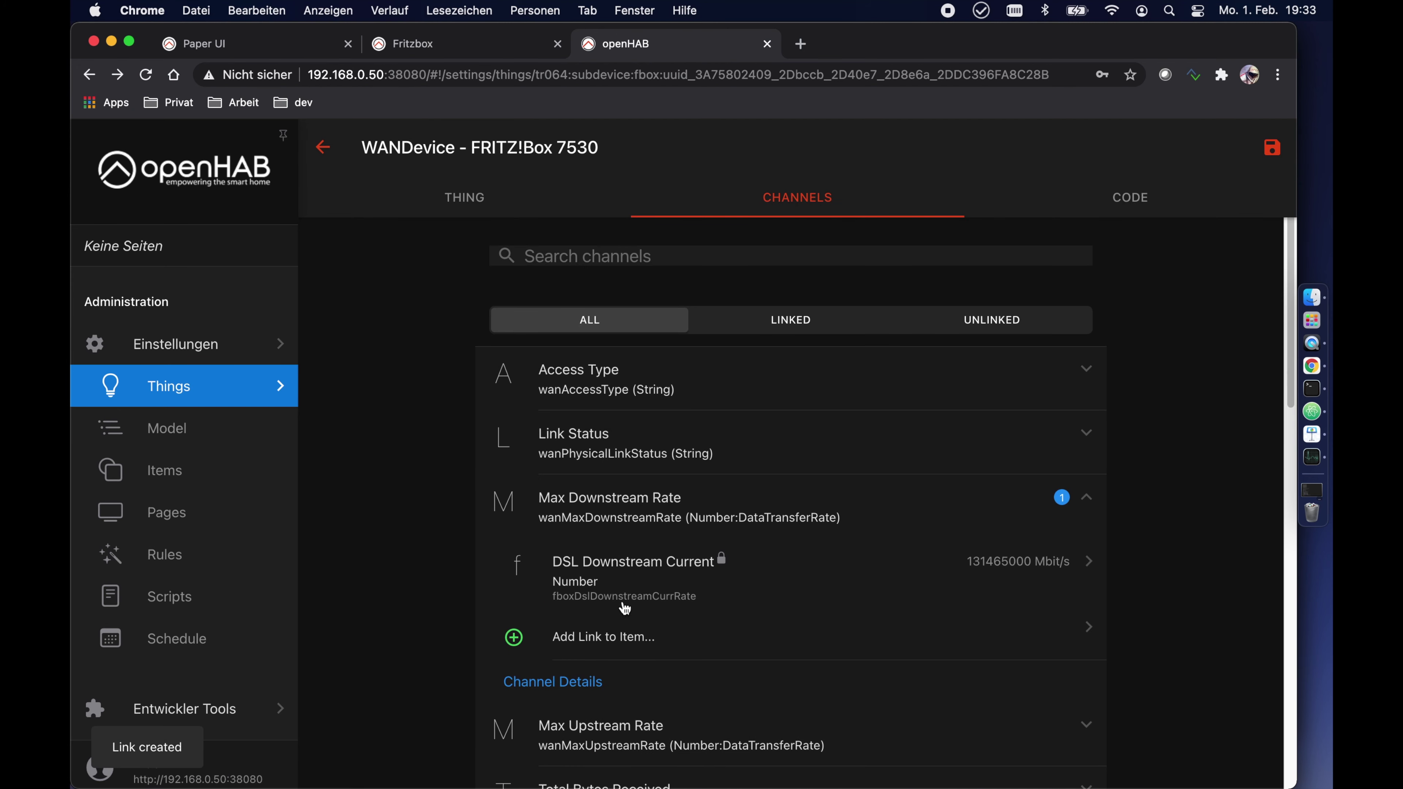
Step: Link the Max Upstream Rate channel to the existing item DSL Upstream Current (fboxDslUpstreamCurrRate) and save the link
{"action": "scroll", "coordinate": [606, 731], "scroll_direction": "down", "scroll_amount": 2}
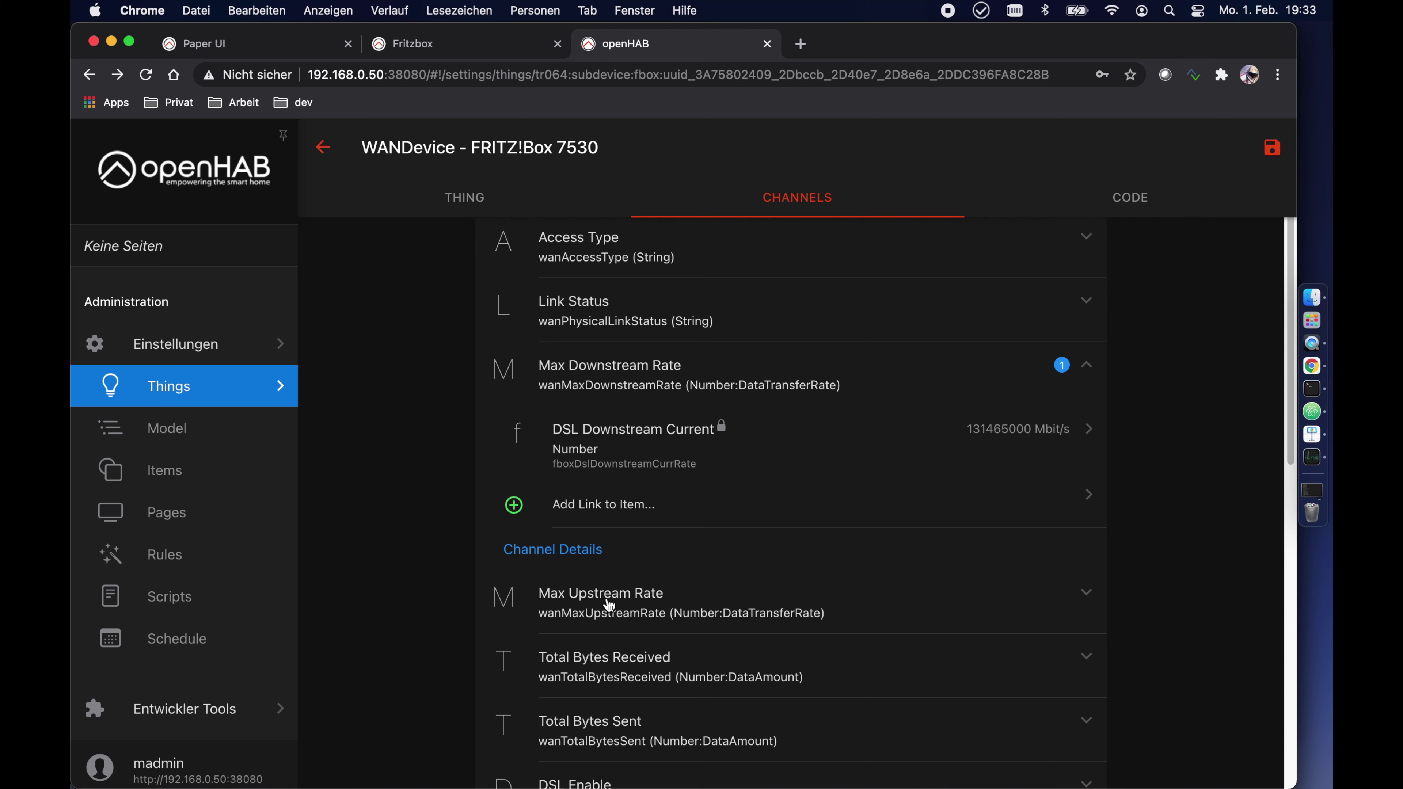
{"action": "left_click", "coordinate": [609, 605]}
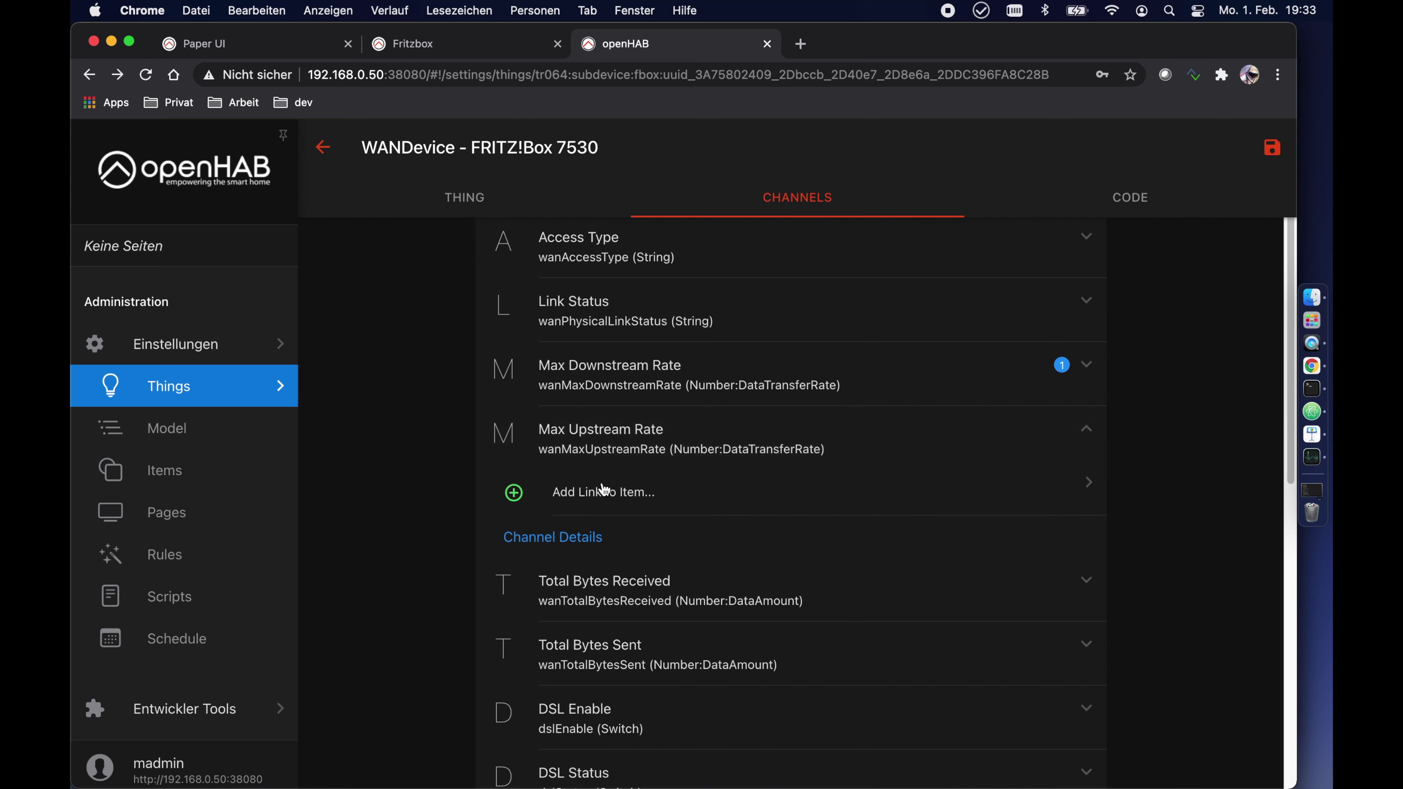
{"action": "left_click", "coordinate": [602, 498]}
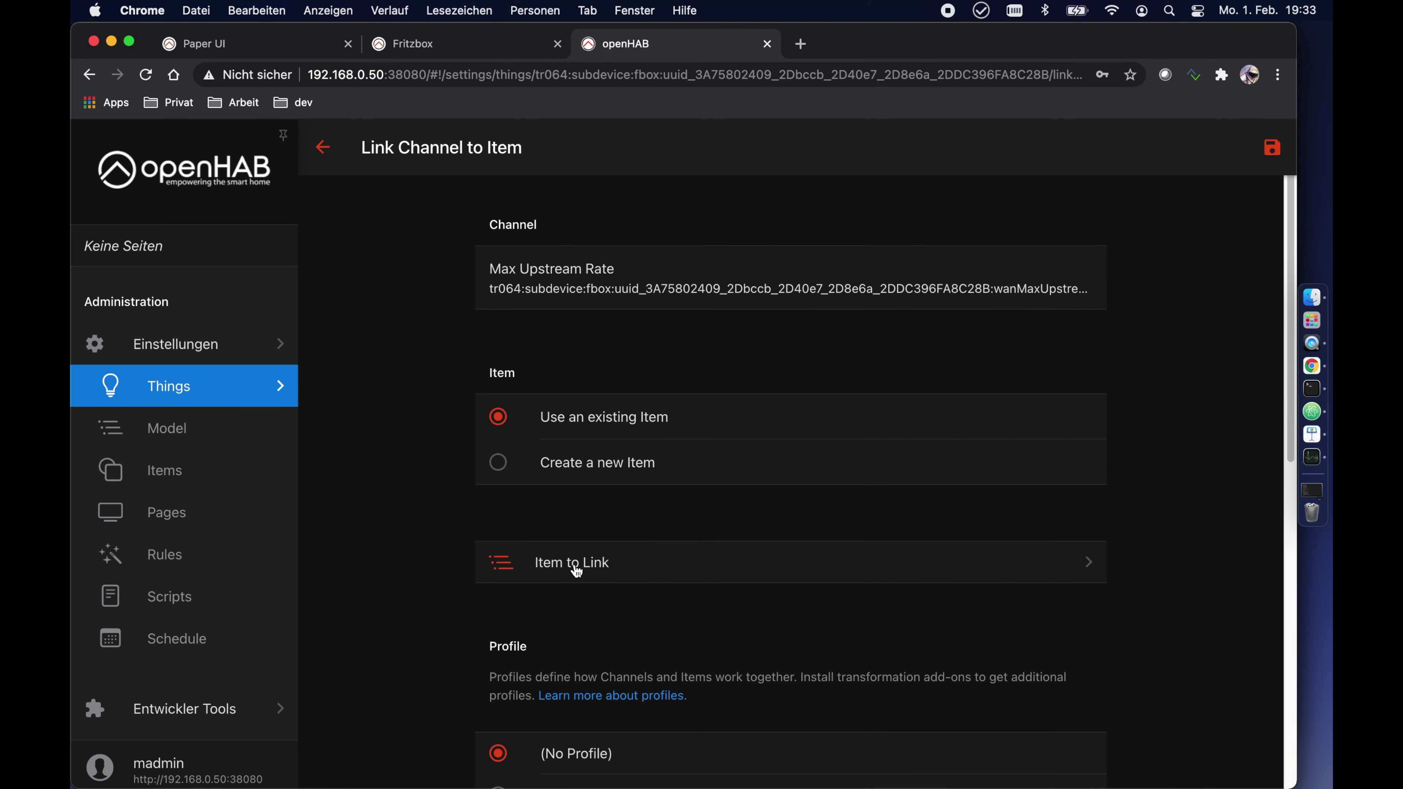
{"action": "left_click", "coordinate": [578, 562]}
{"action": "type", "text": "fb"}
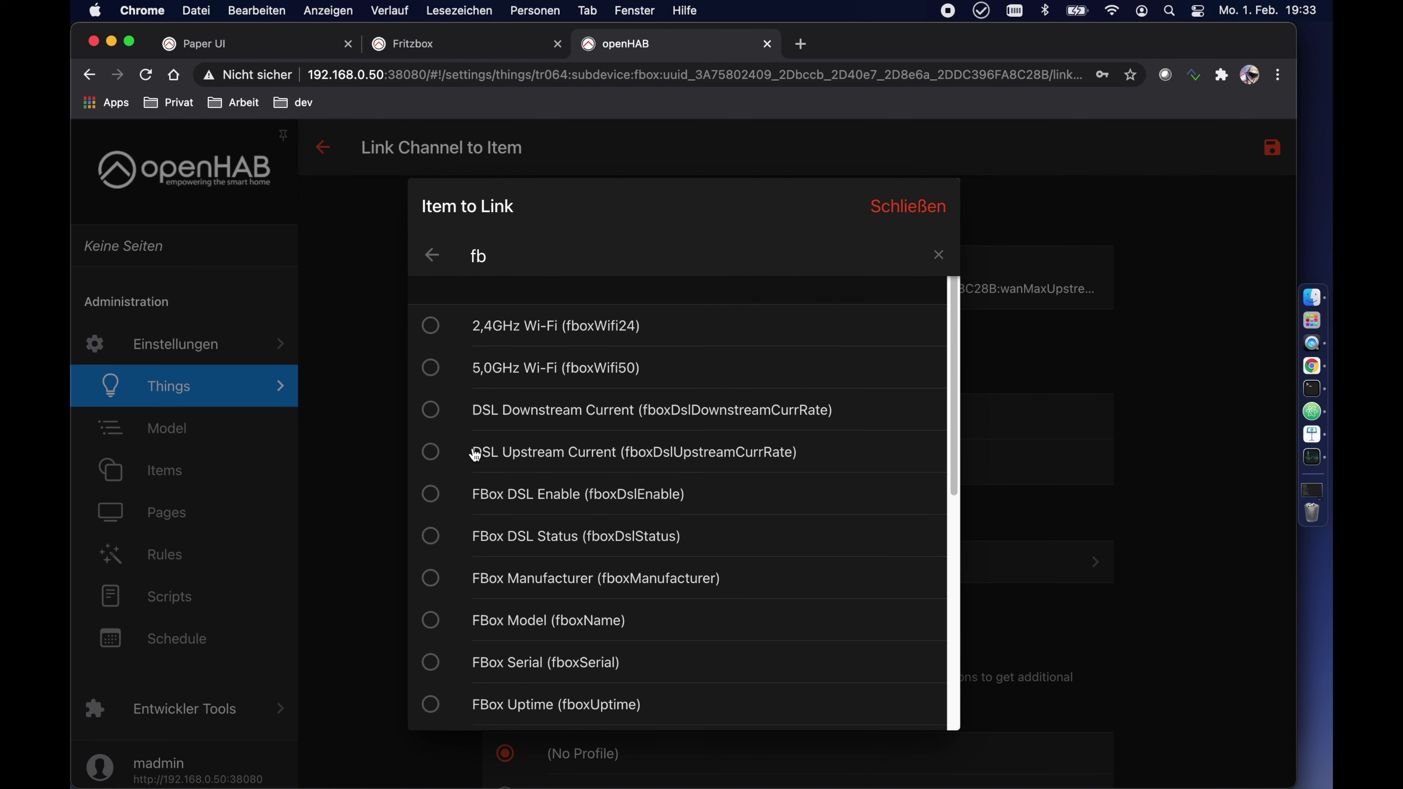
{"action": "left_click", "coordinate": [472, 455]}
{"action": "left_click", "coordinate": [1273, 150]}
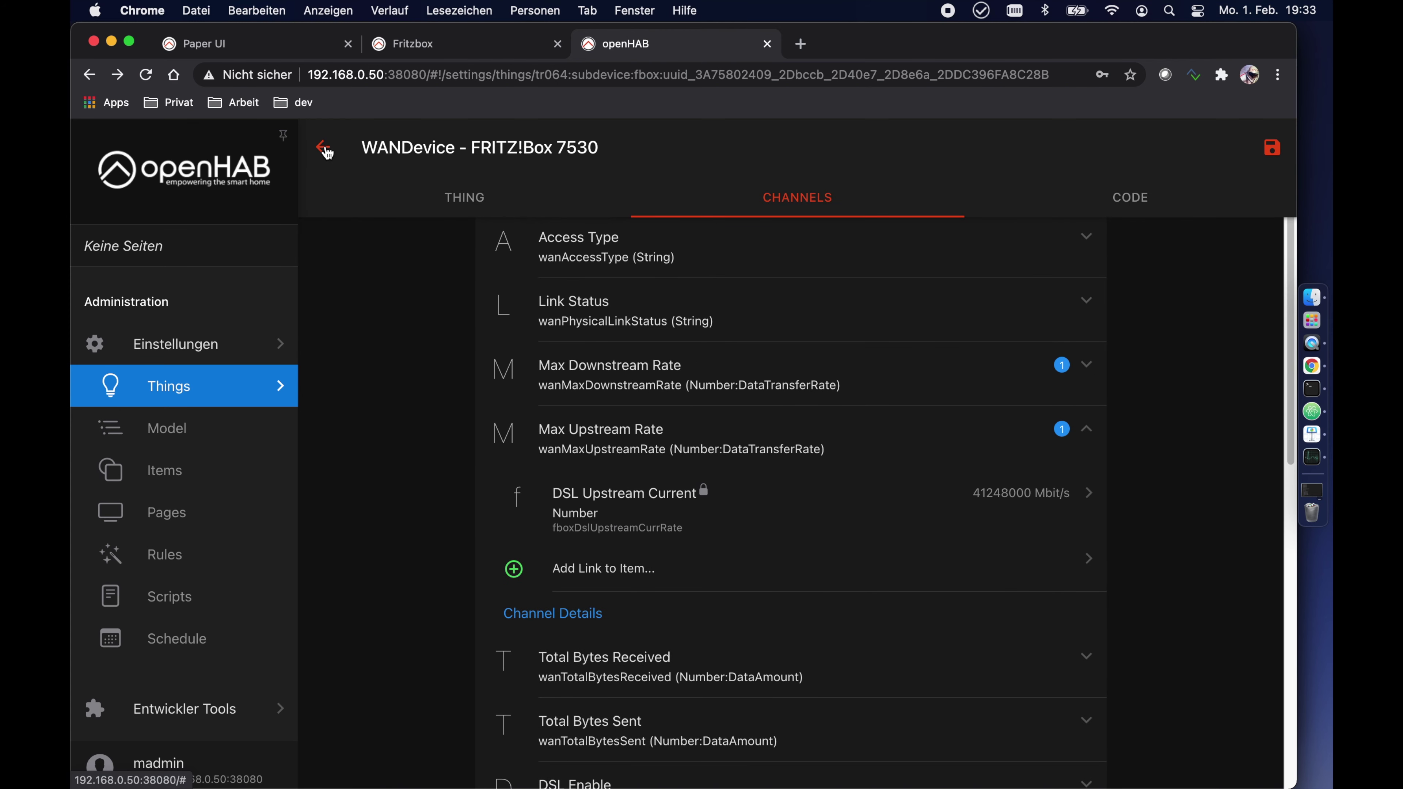
Step: Check the download and upload speed entries on the Fritzbox sitemap page, then return to the openHAB things list
{"action": "left_click", "coordinate": [433, 45]}
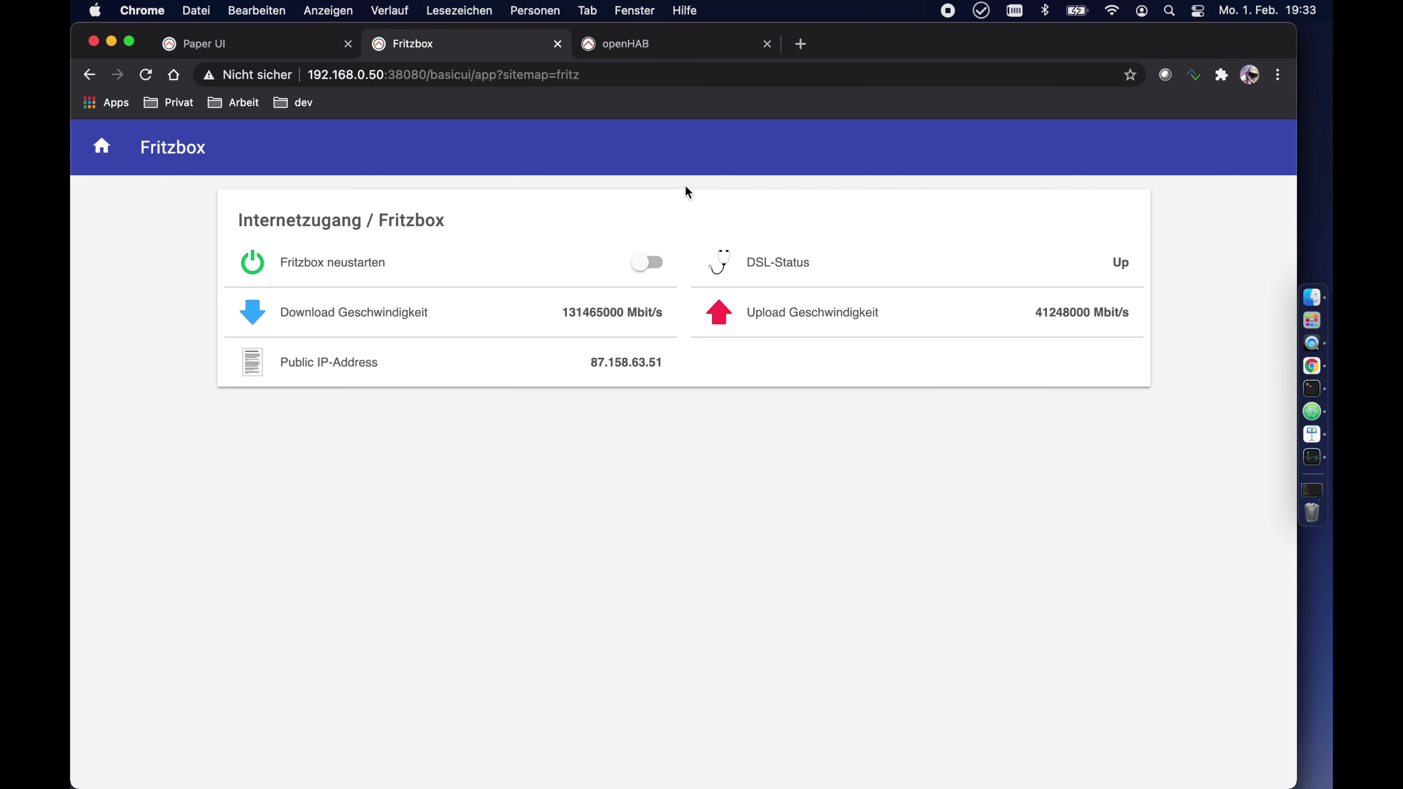
{"action": "left_click", "coordinate": [657, 53]}
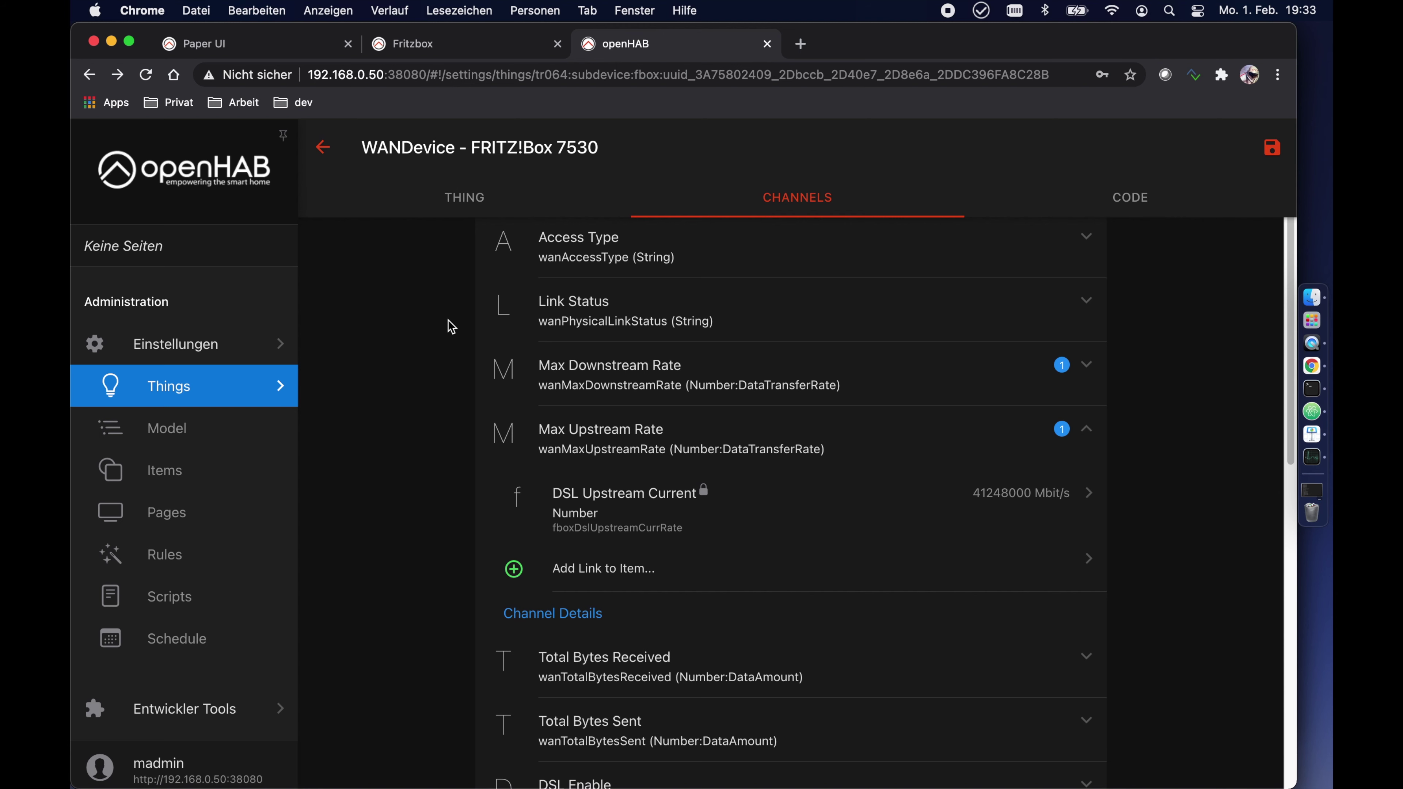
{"action": "left_click", "coordinate": [324, 149]}
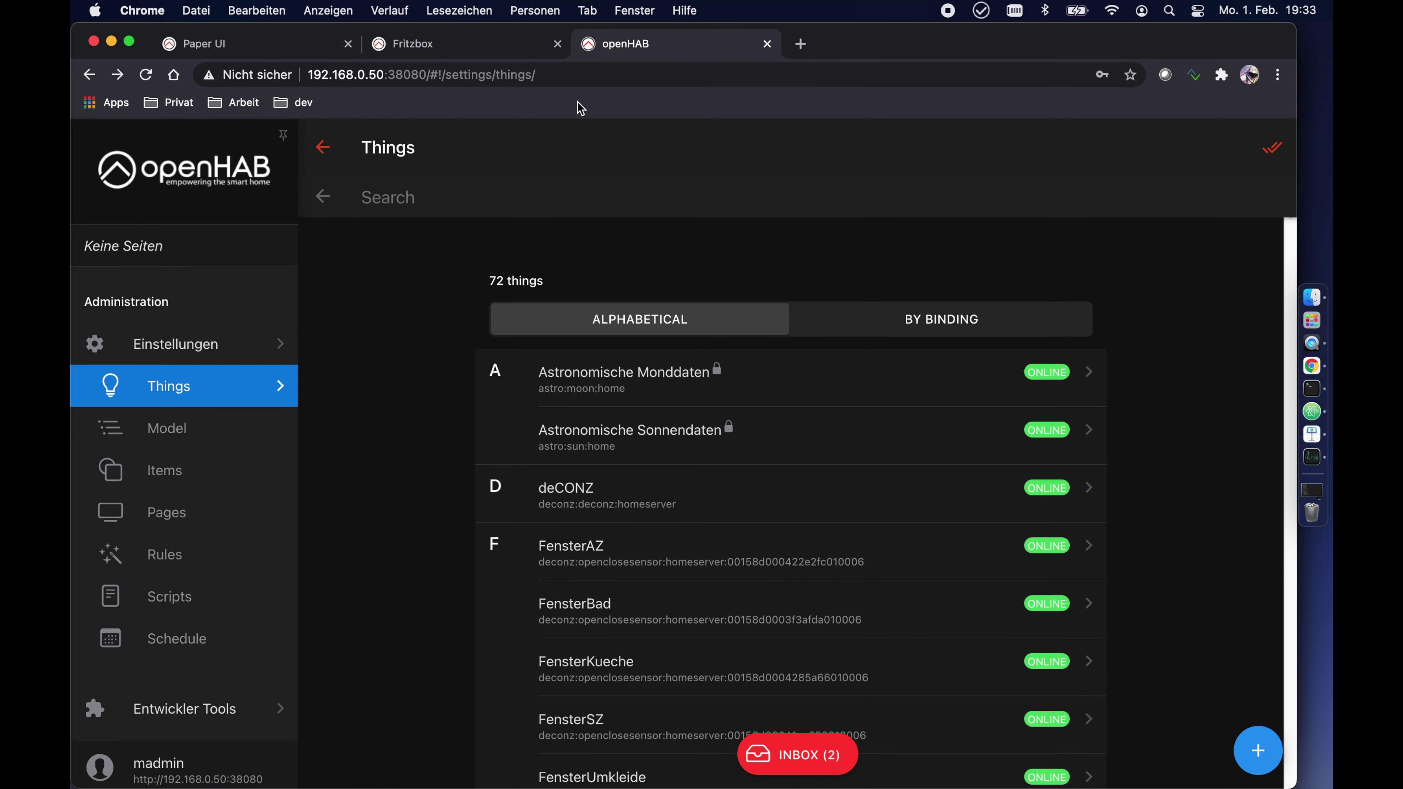